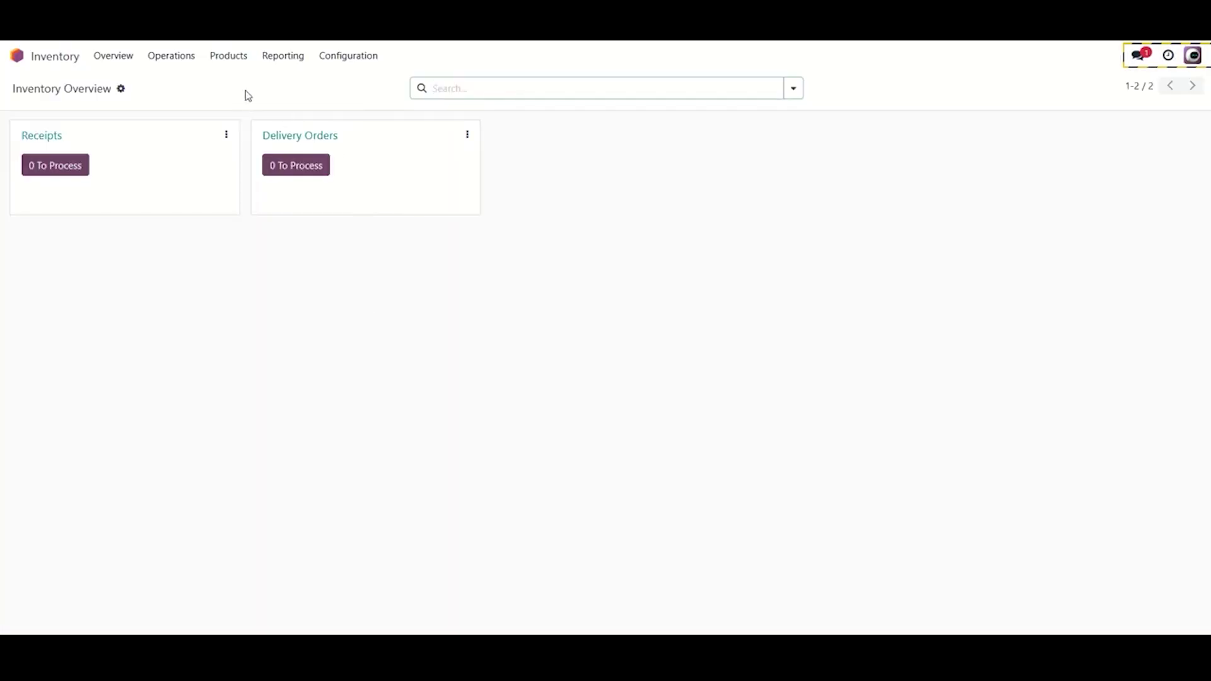
Start a new Inventory product named Stage.
click(230, 58)
click(239, 83)
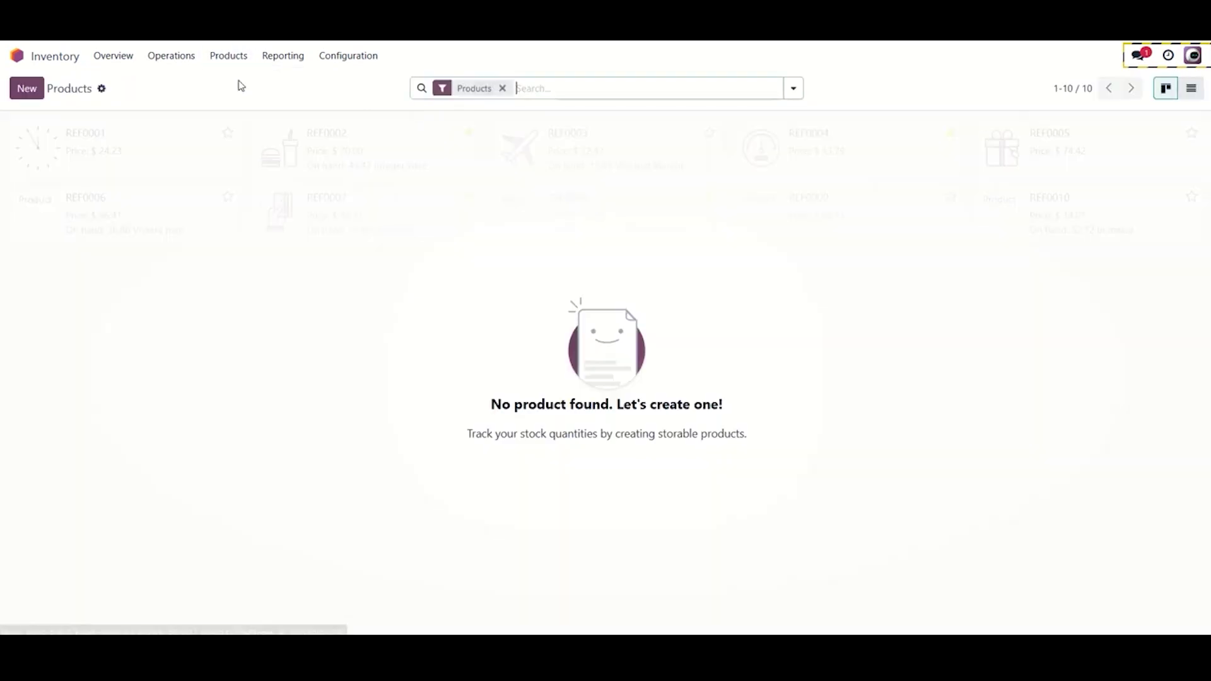
click(27, 88)
text(S)
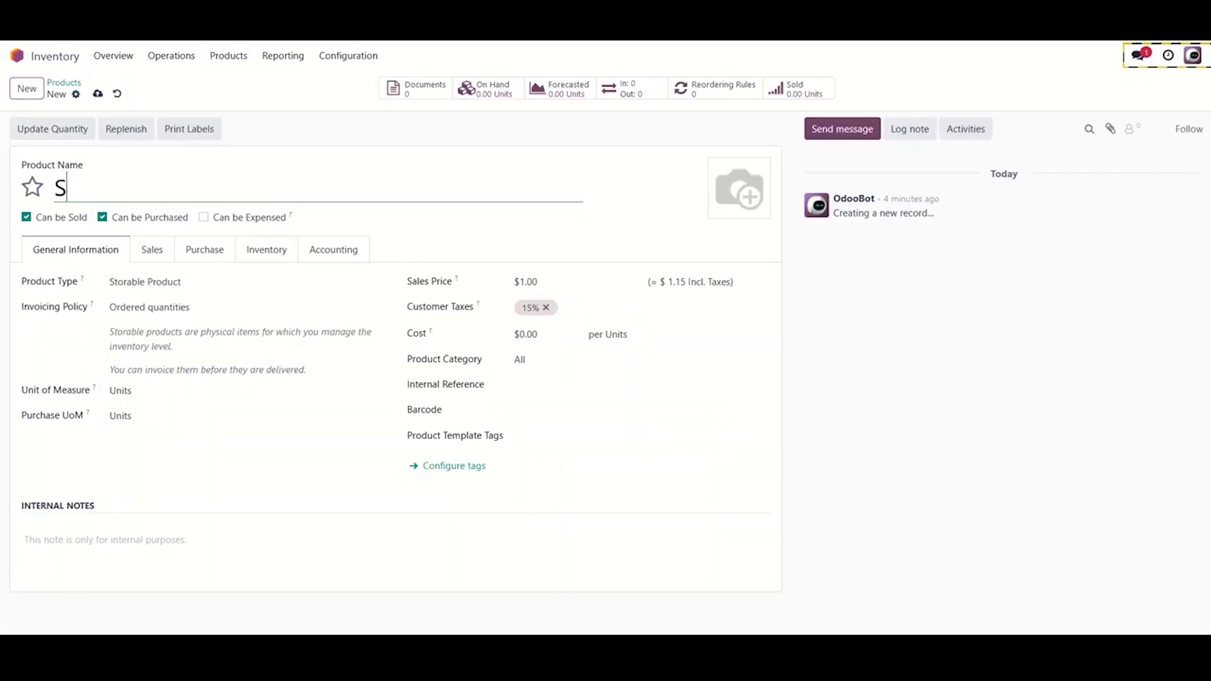
text(tage)
Make Stage a Service that creates a Project on order, save it, and return home.
click(187, 283)
click(170, 324)
click(161, 312)
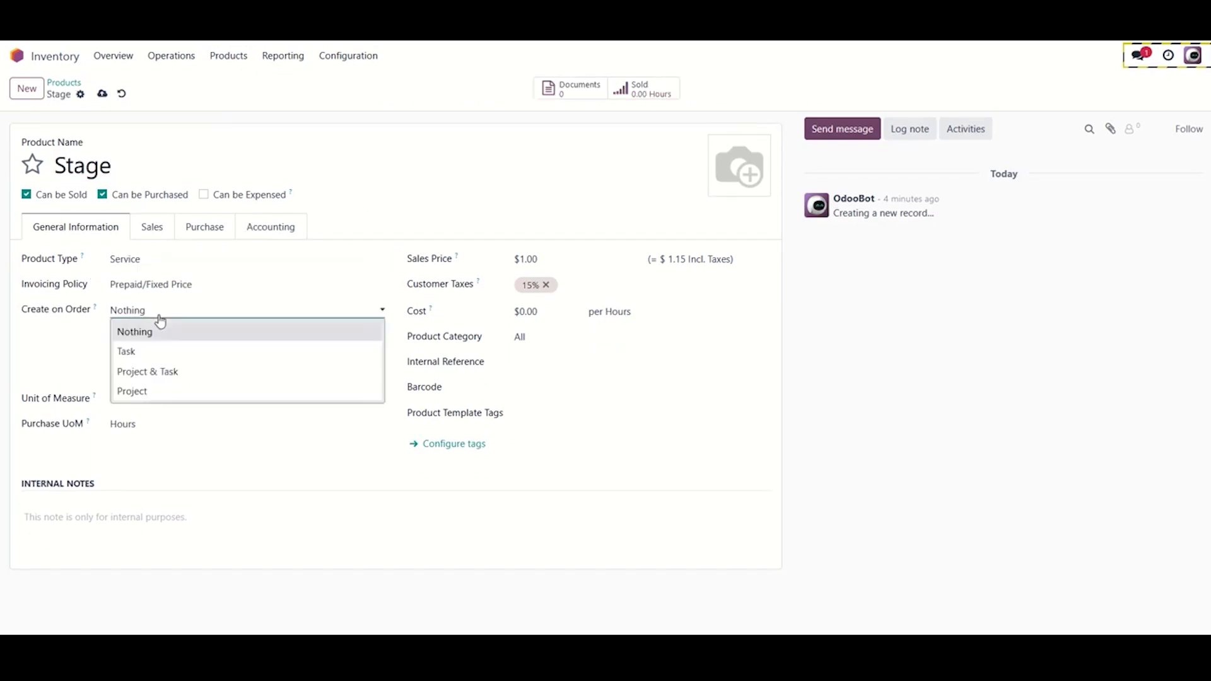
click(155, 392)
click(102, 93)
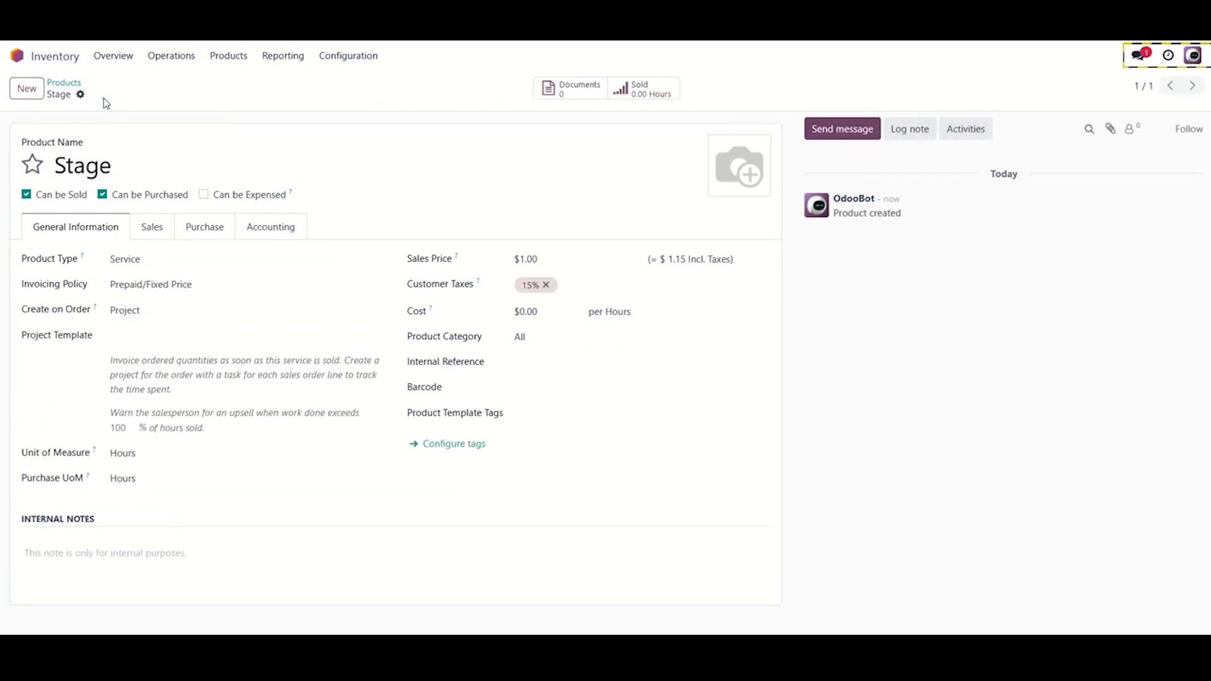
click(18, 63)
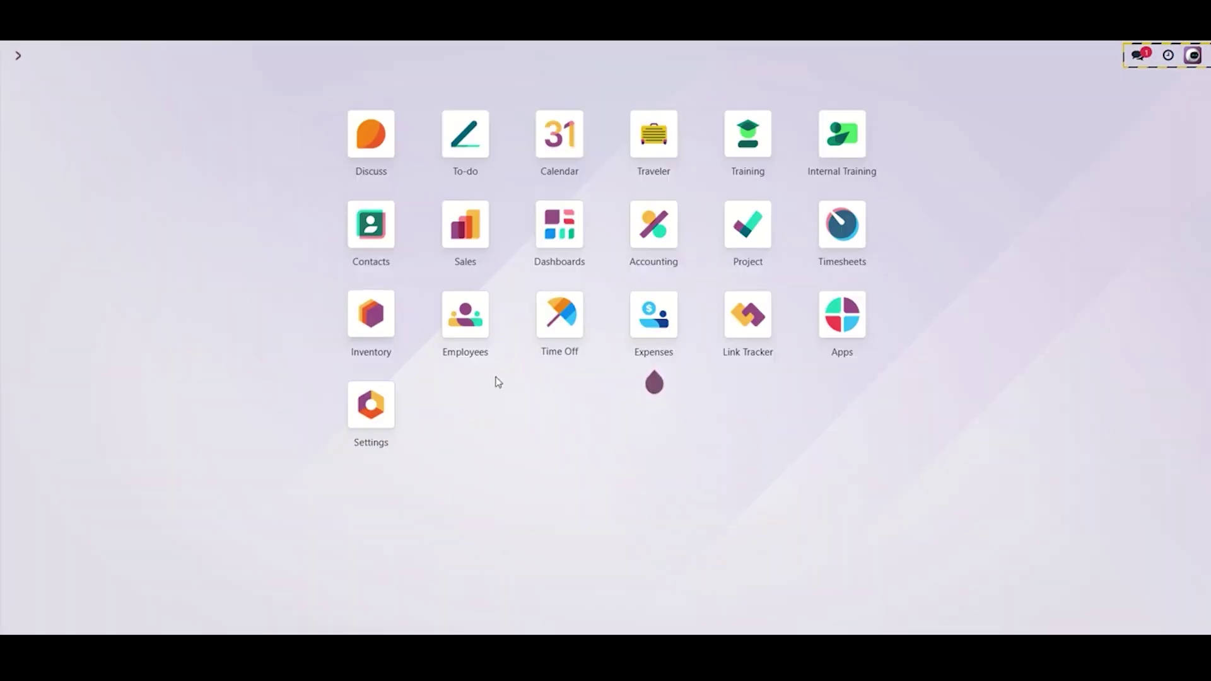
Create product categories from all four Project costing categories: Manpower, Equipments, Materials, Subcontractor.
click(739, 235)
click(248, 56)
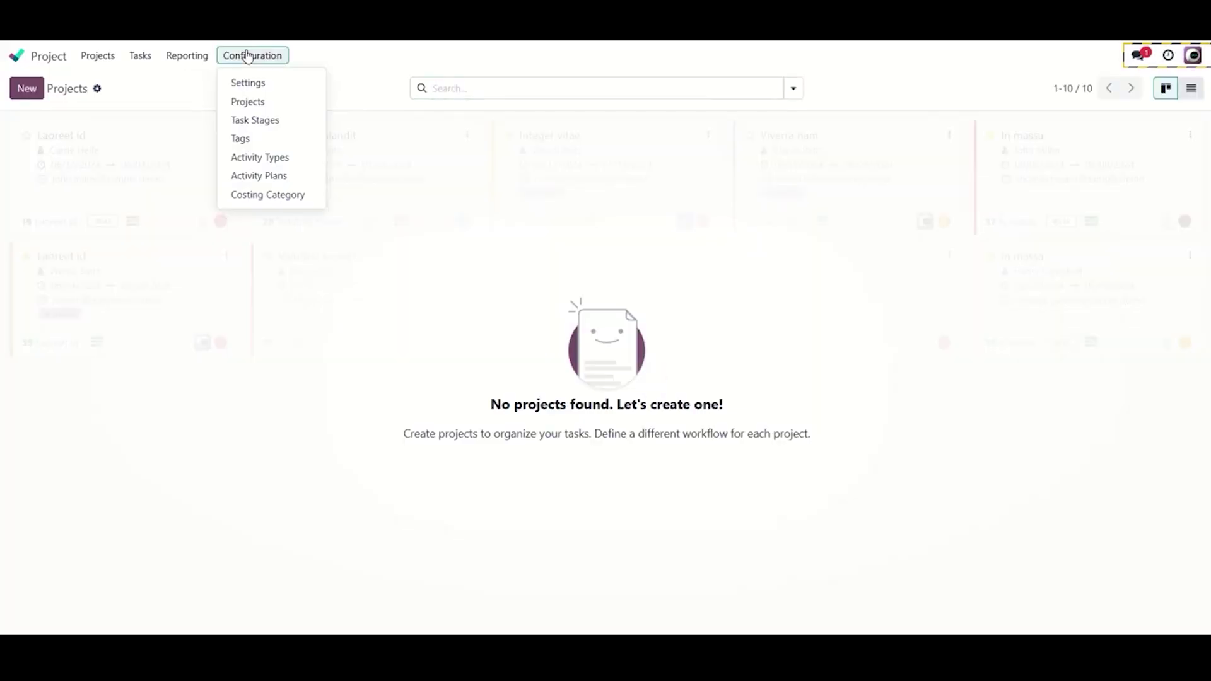
click(281, 197)
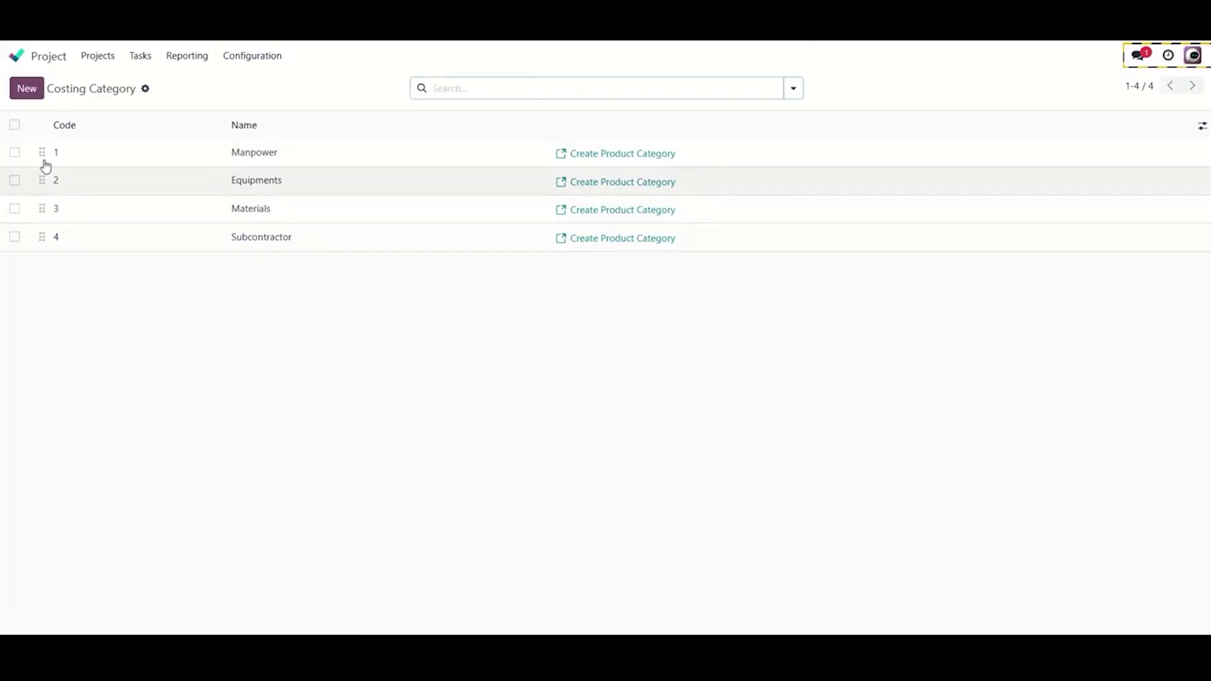
click(14, 125)
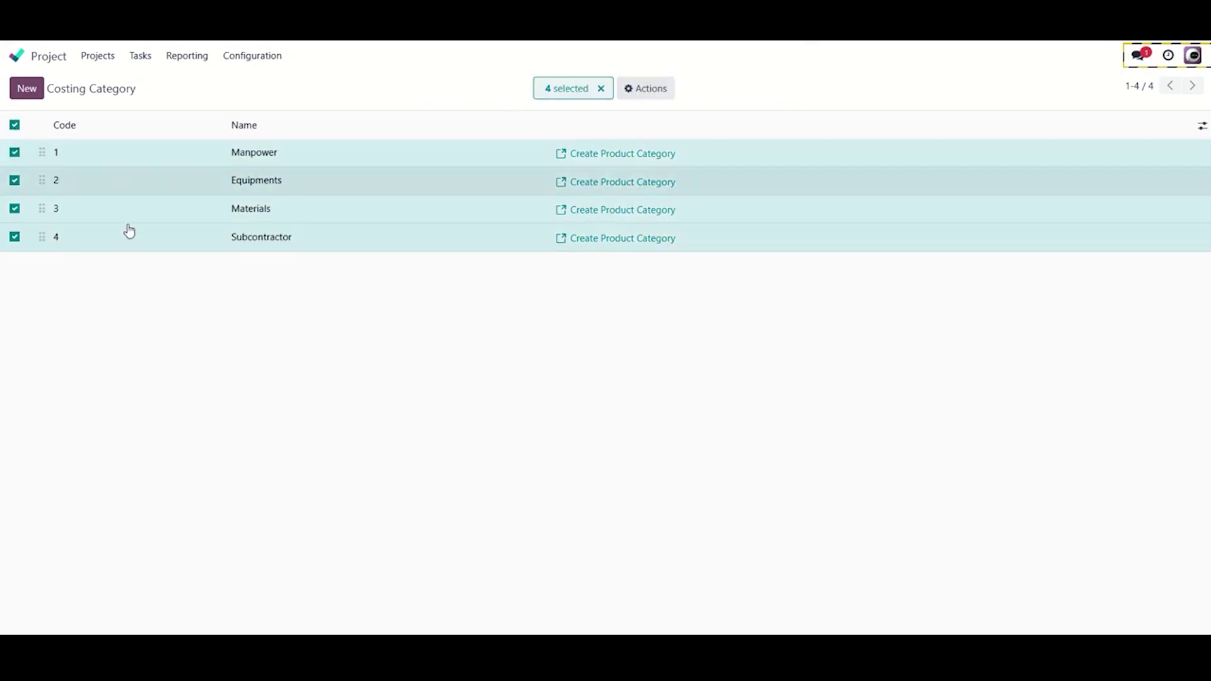
click(641, 91)
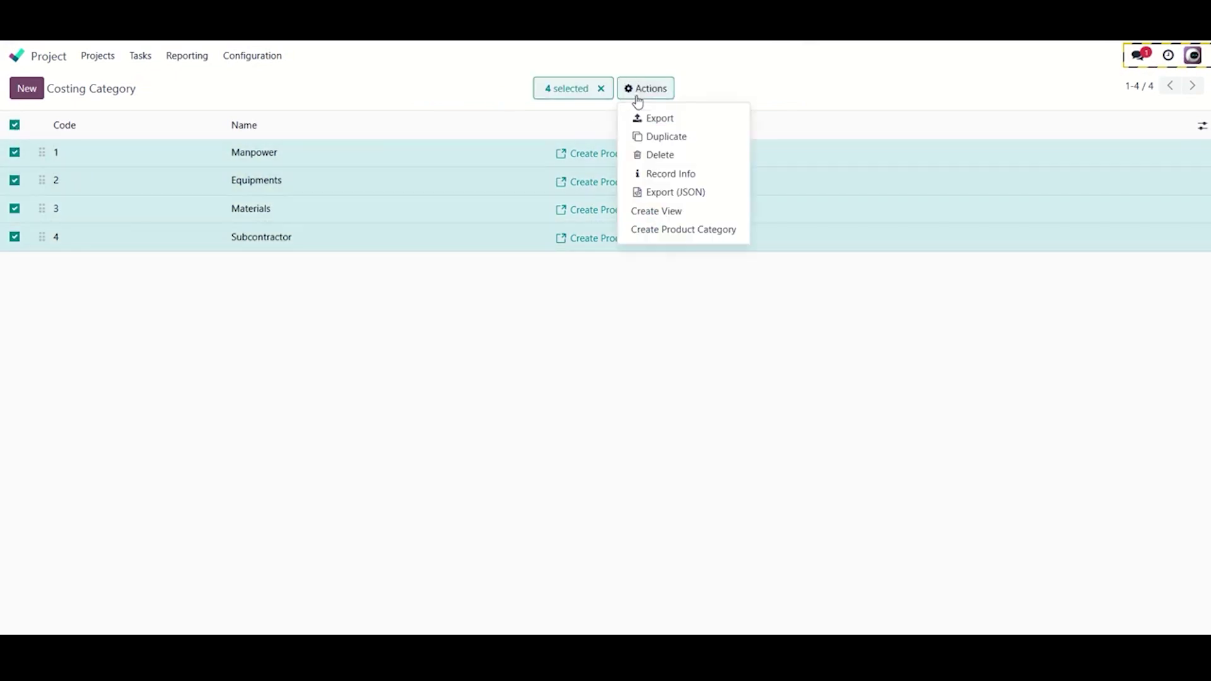
click(673, 231)
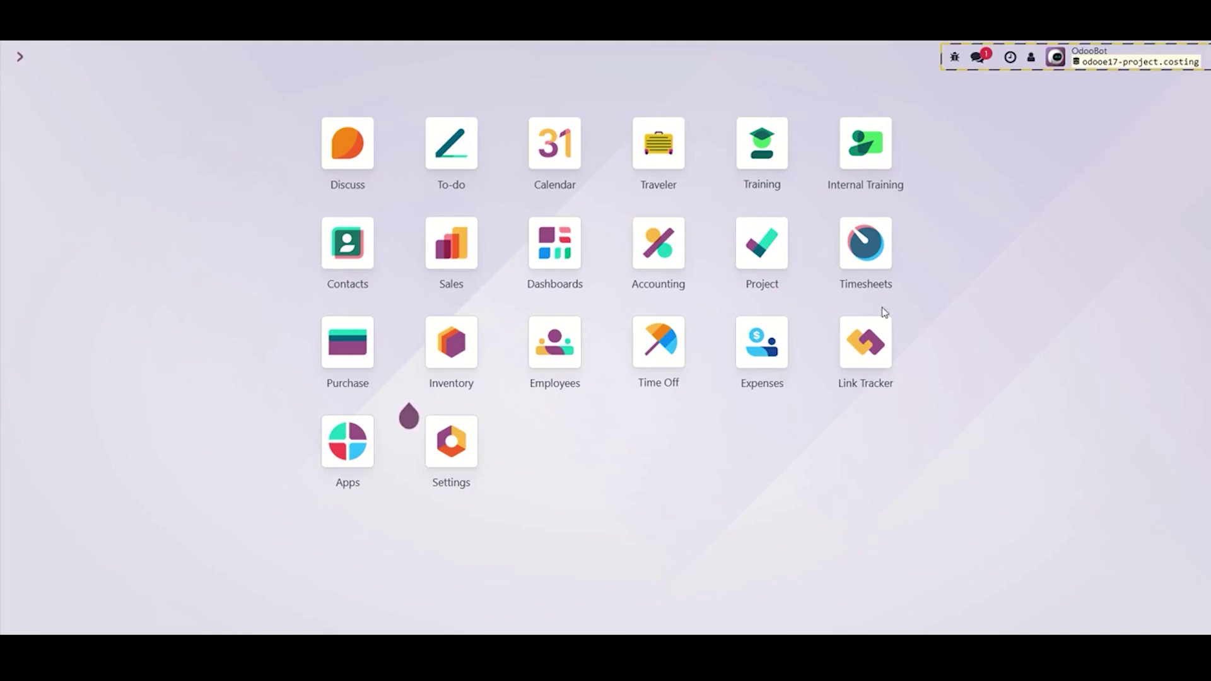
Start a new Inventory product named Carpet.
click(462, 373)
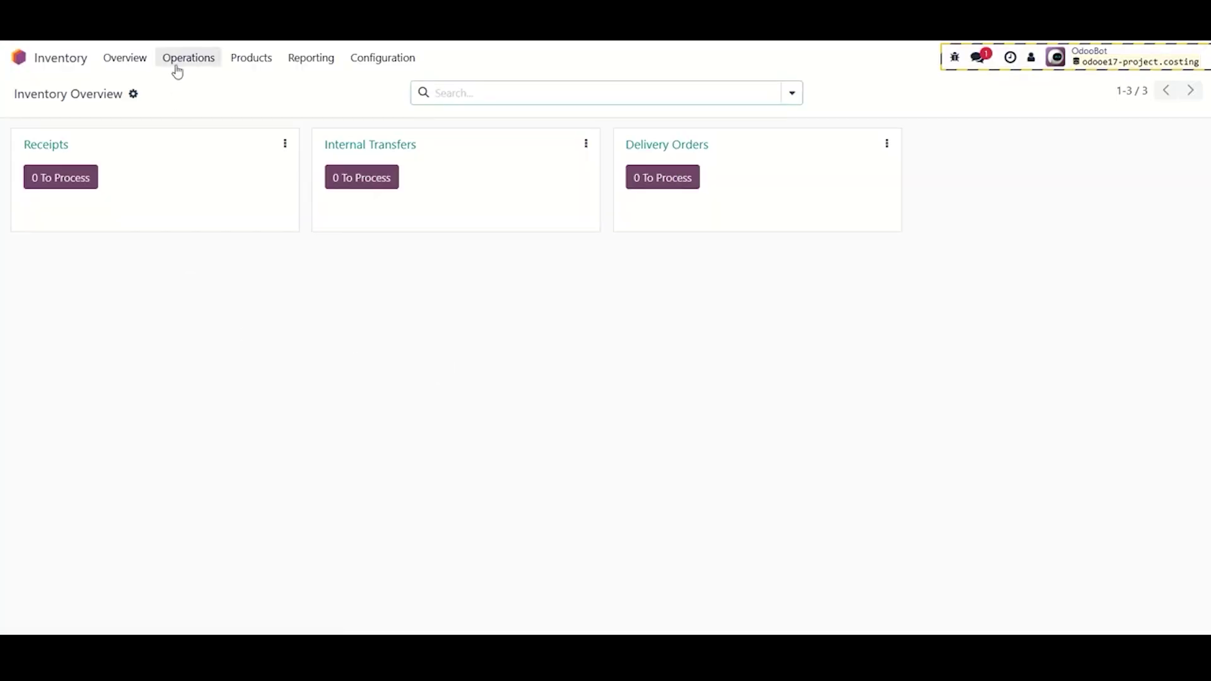
click(250, 61)
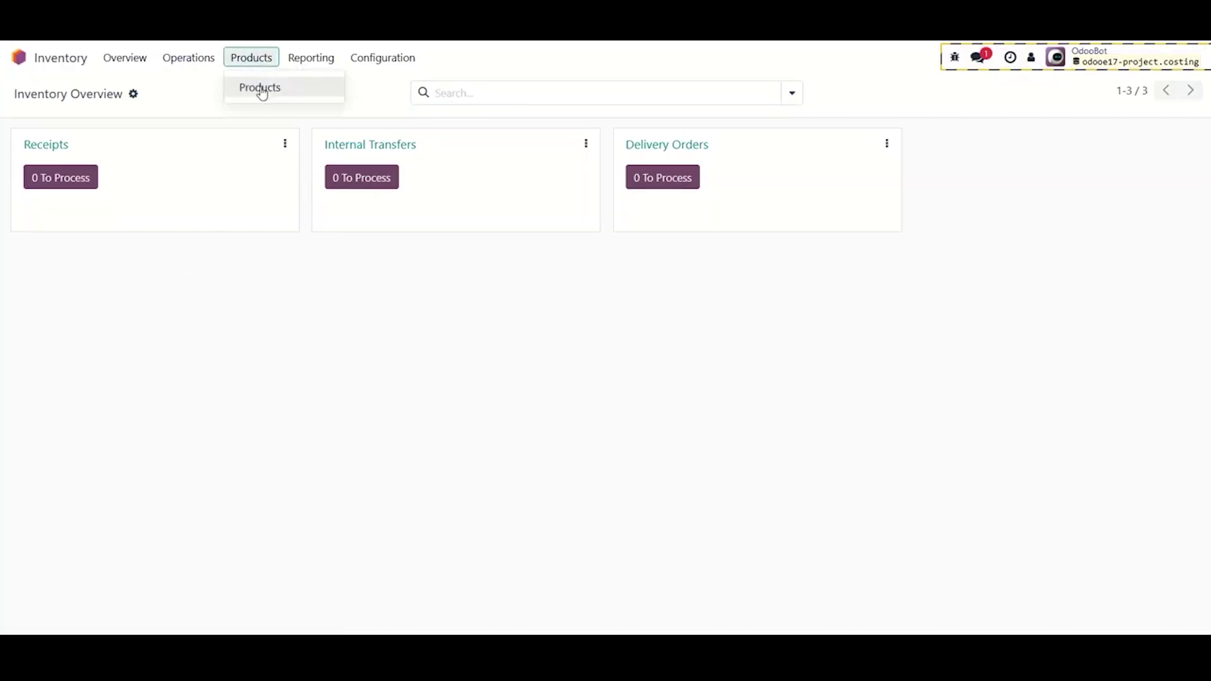
click(259, 89)
click(34, 96)
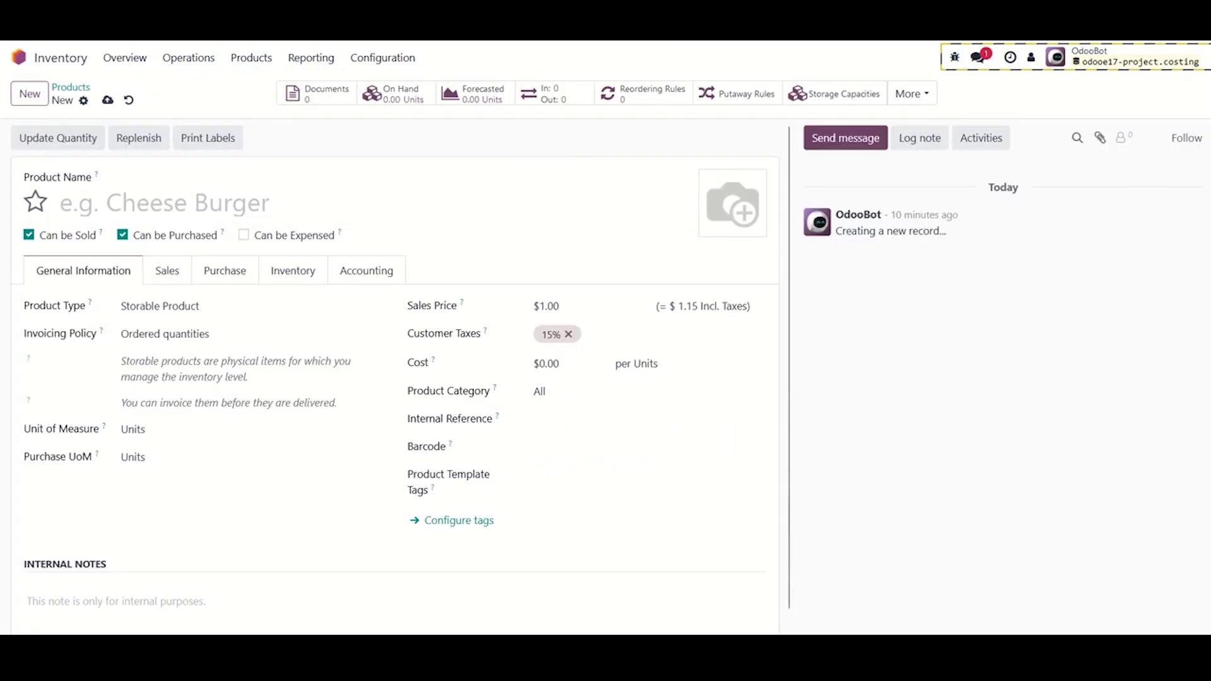
click(168, 199)
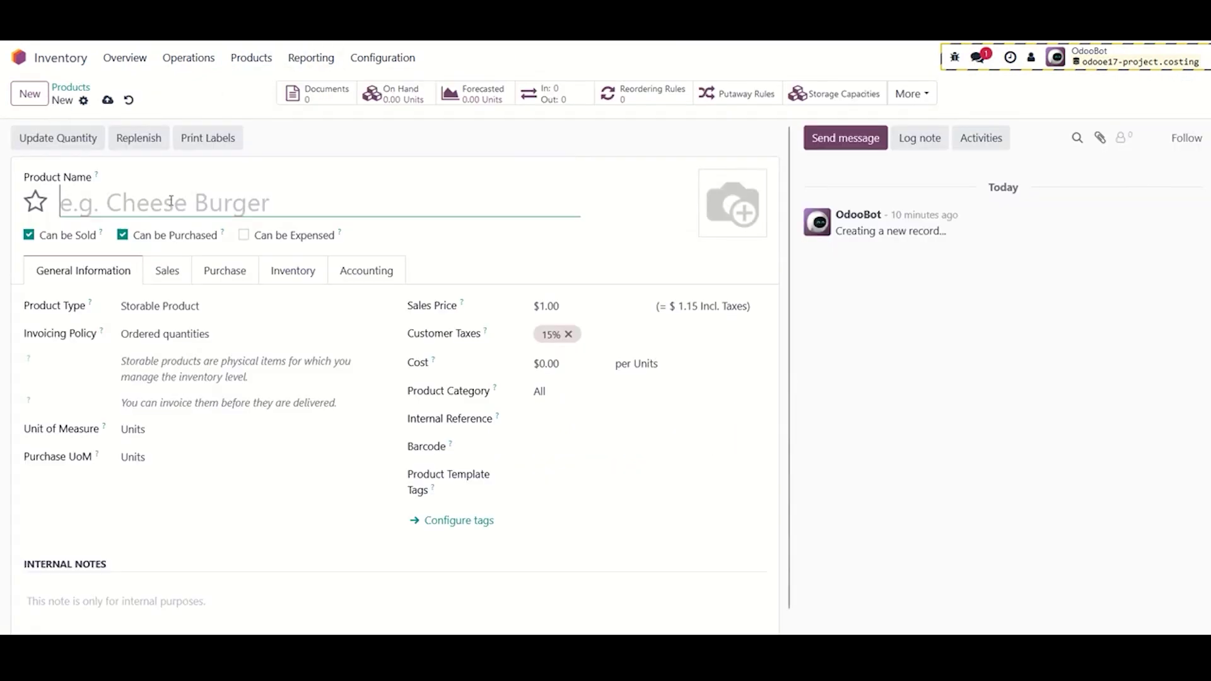
text(Carpet)
key(Return)
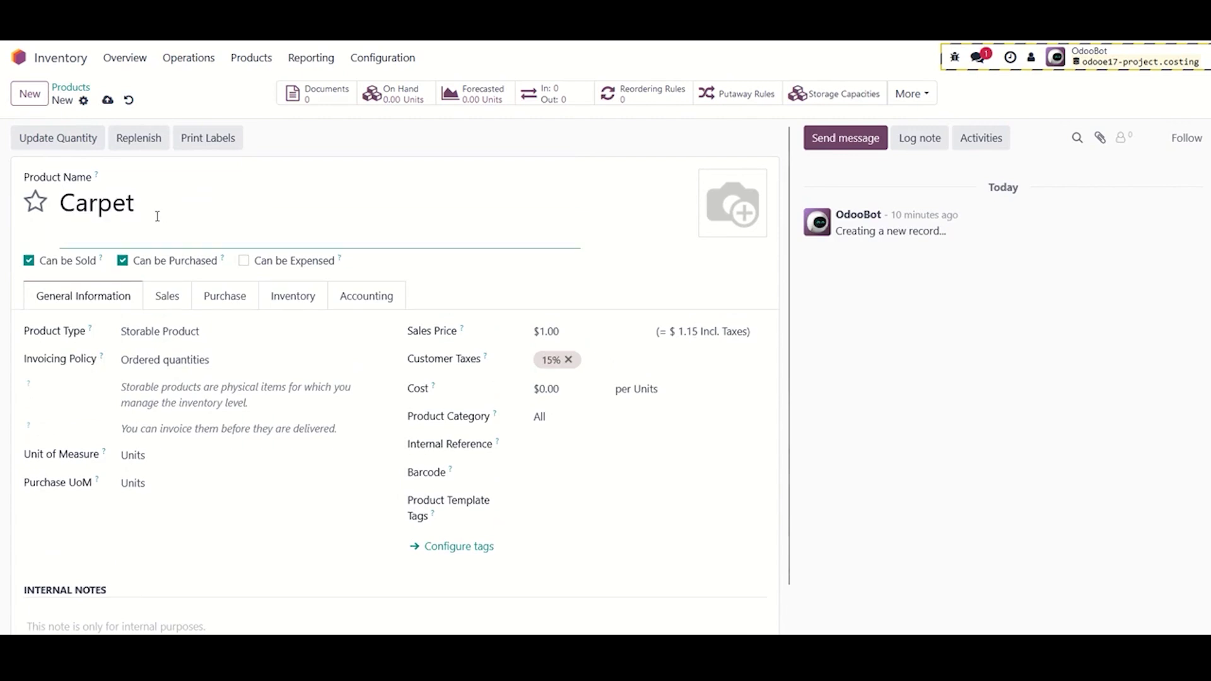
key(BackSpace)
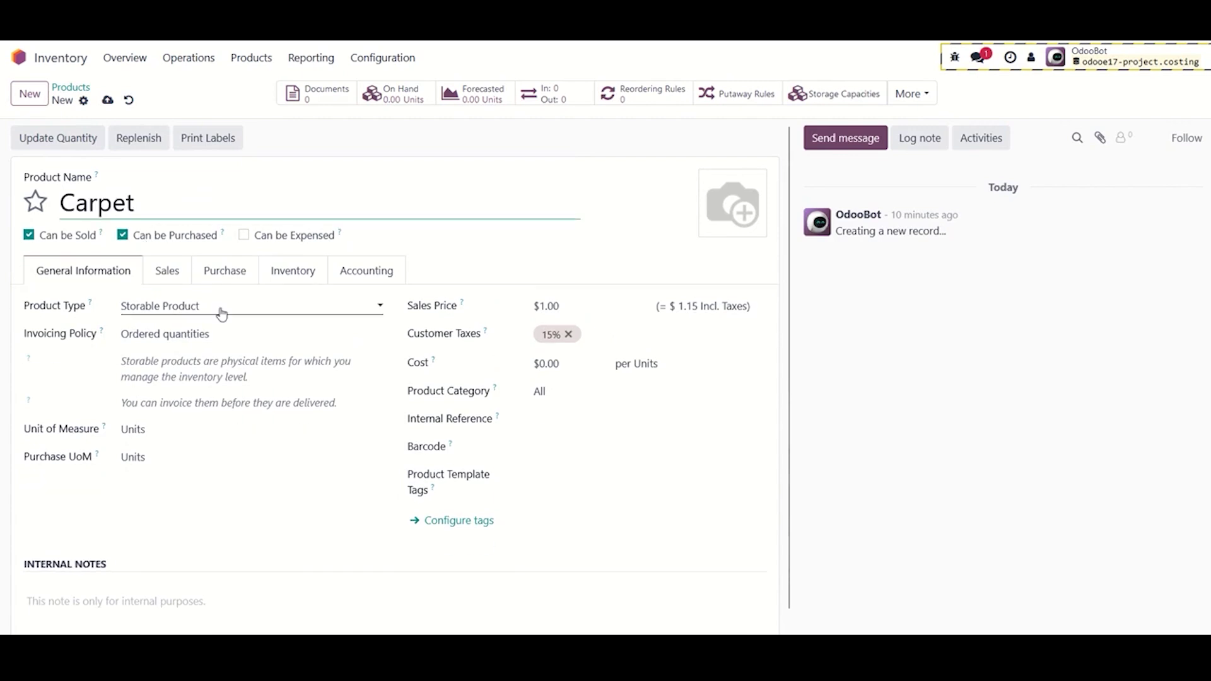
Make Carpet purchase-only in the Materials category and view that category's details.
click(29, 235)
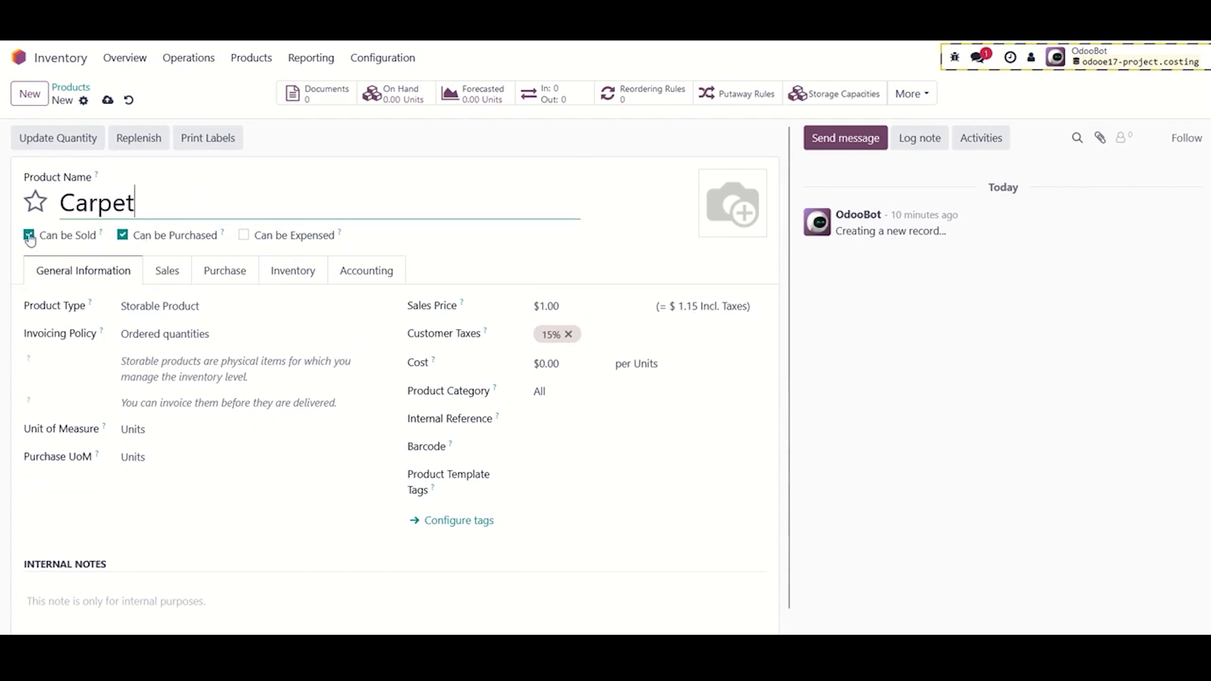
click(120, 237)
click(119, 237)
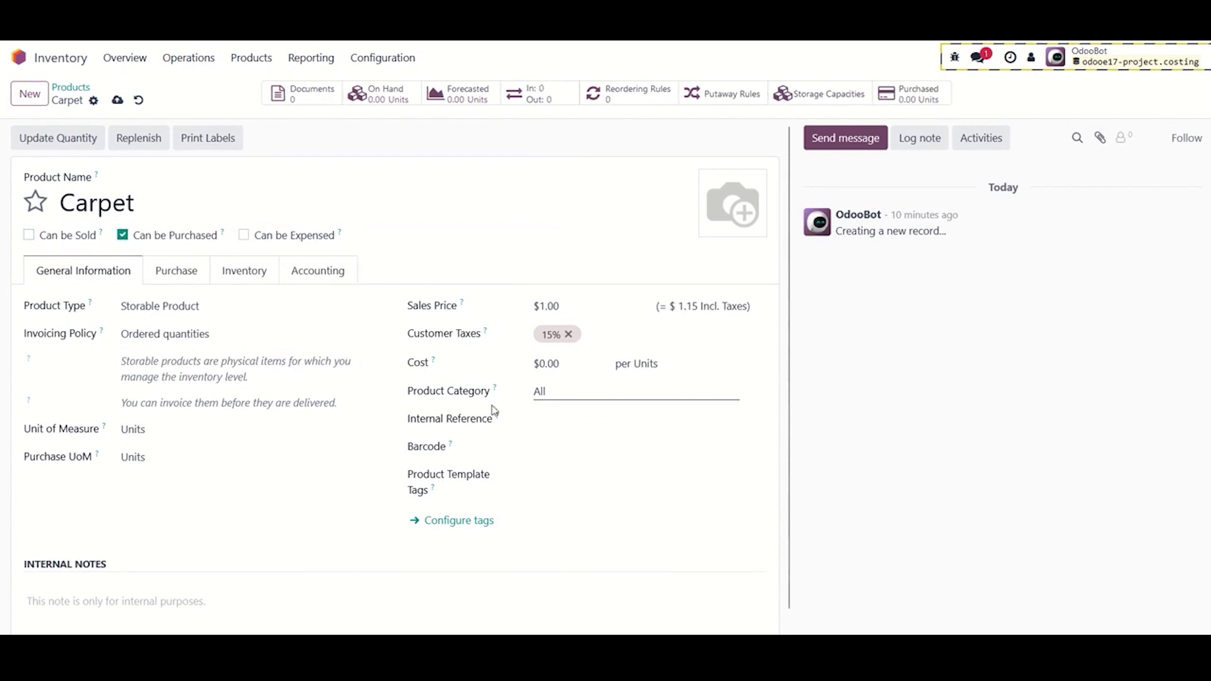
click(570, 392)
click(596, 519)
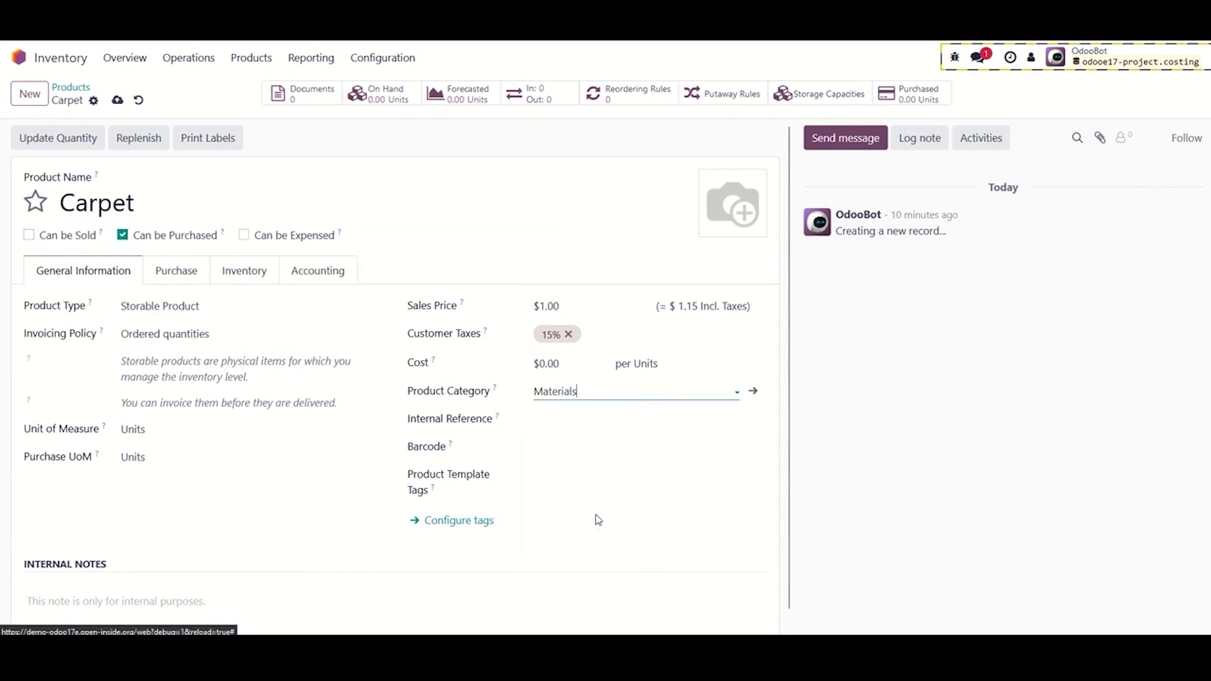
click(753, 394)
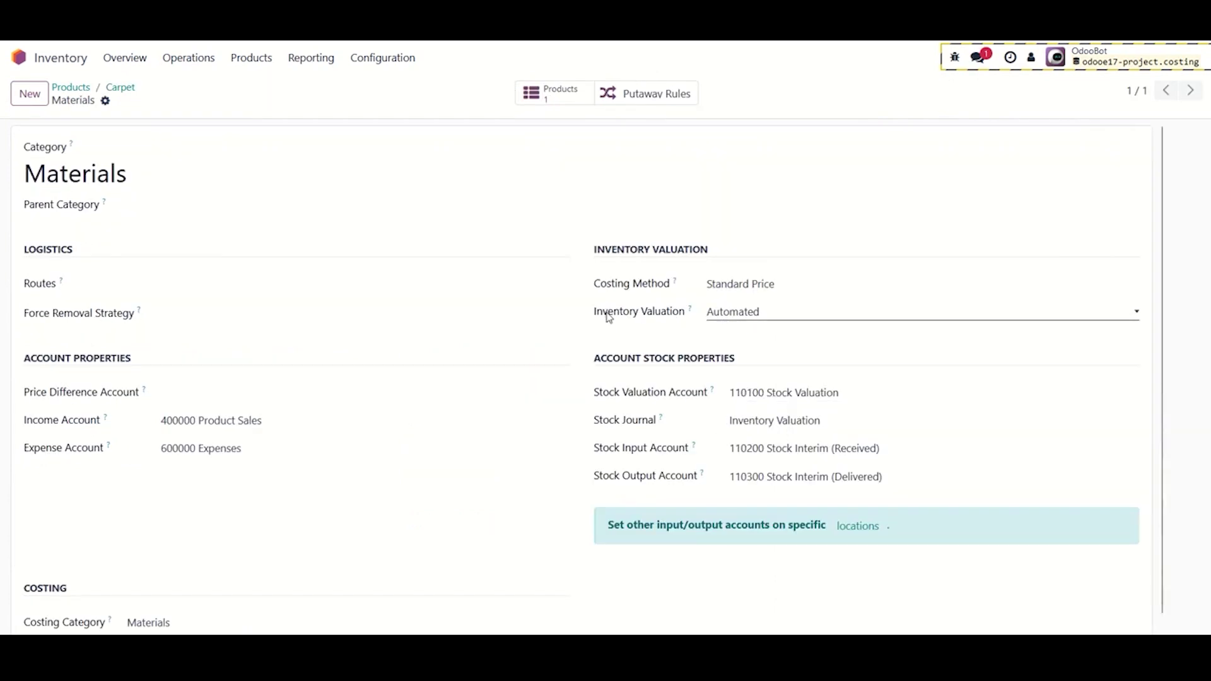
Create a new Service product Labor Charges in the Manpower category.
click(120, 88)
click(84, 90)
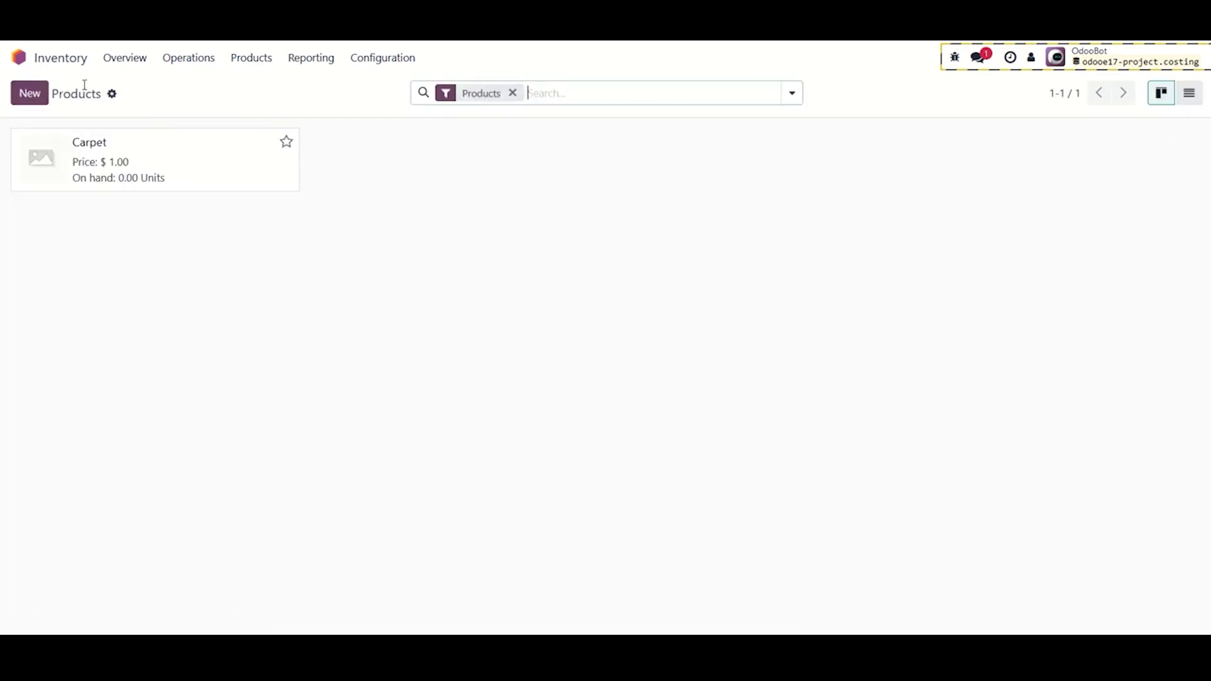
click(30, 93)
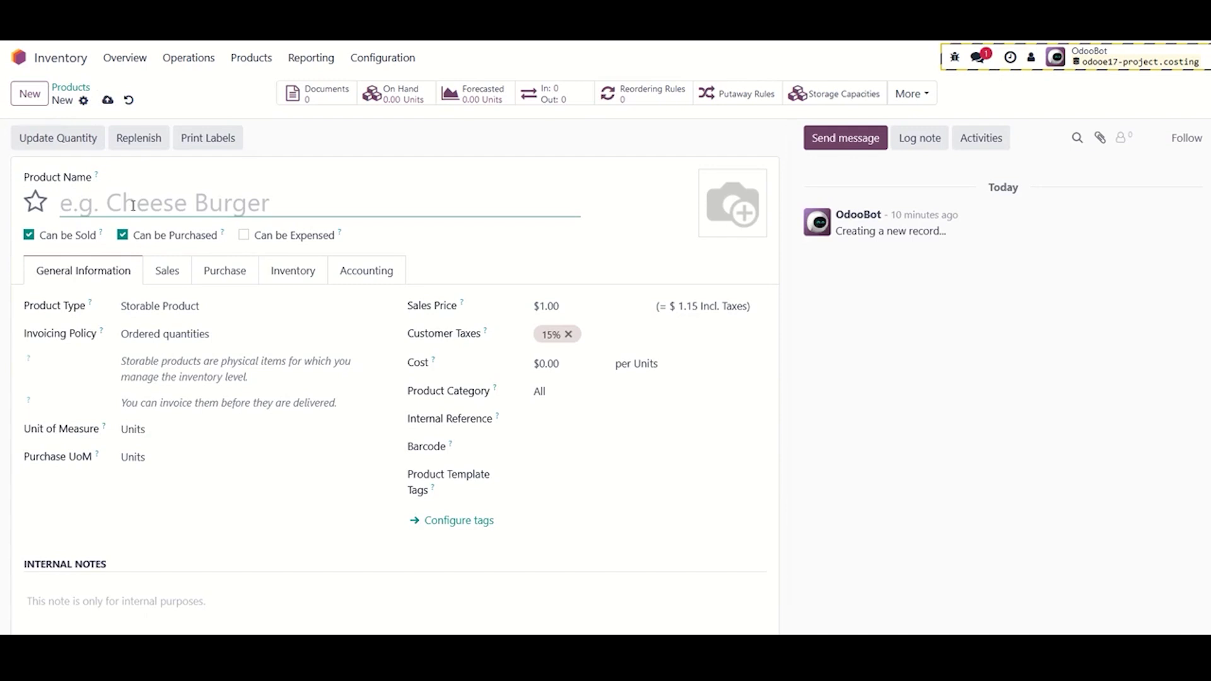
text(Labor Charges)
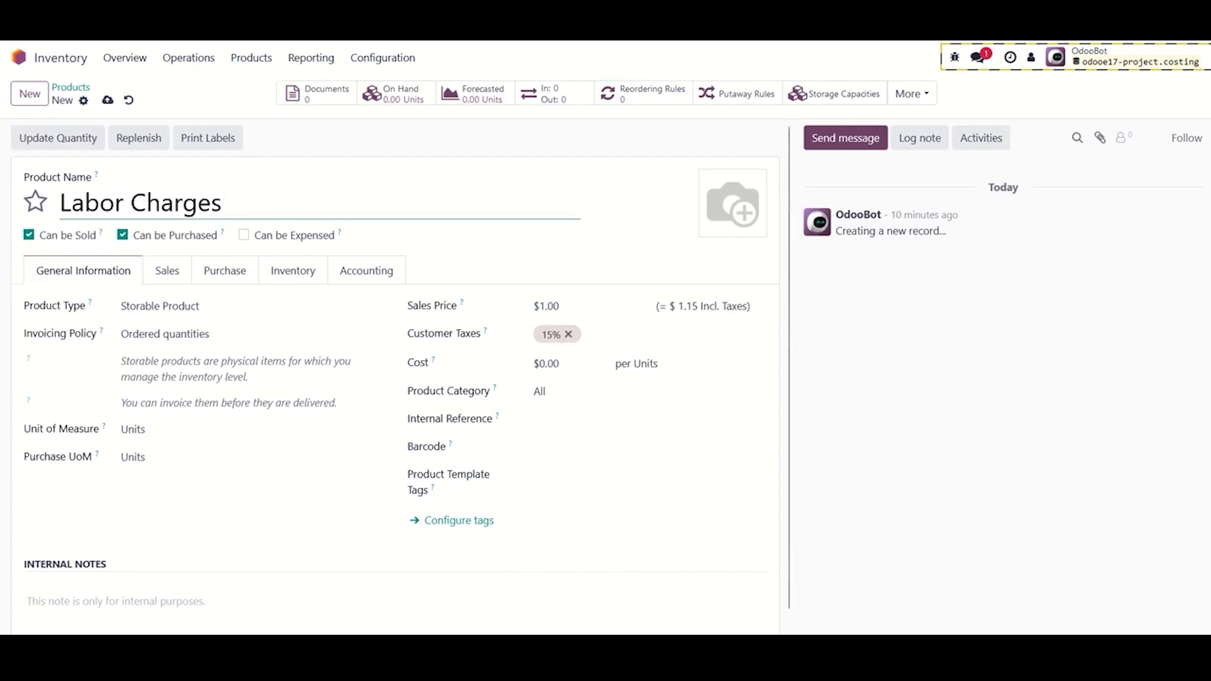
click(188, 306)
click(181, 348)
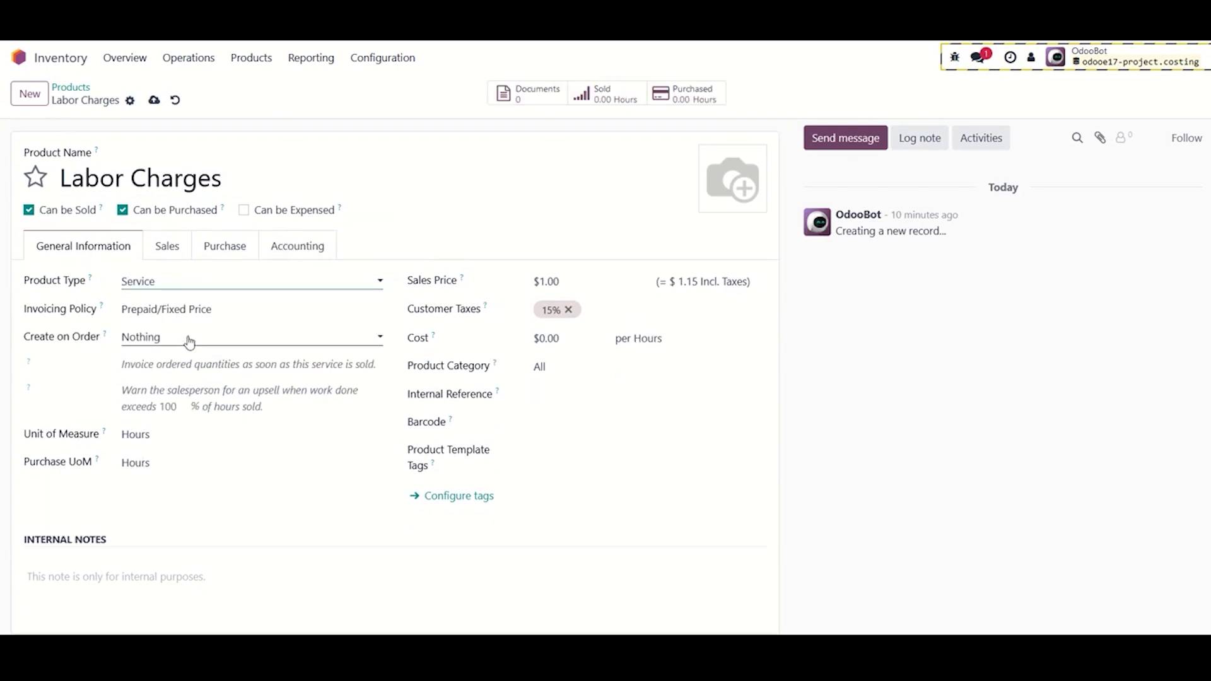
click(540, 366)
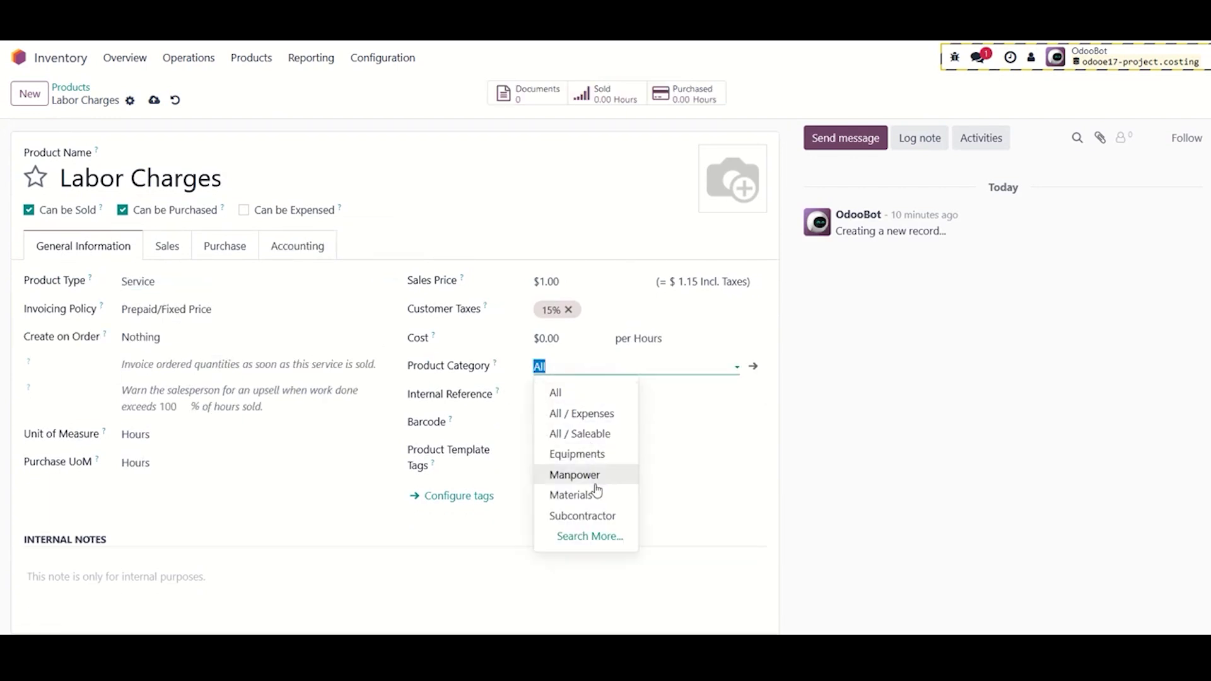
click(574, 474)
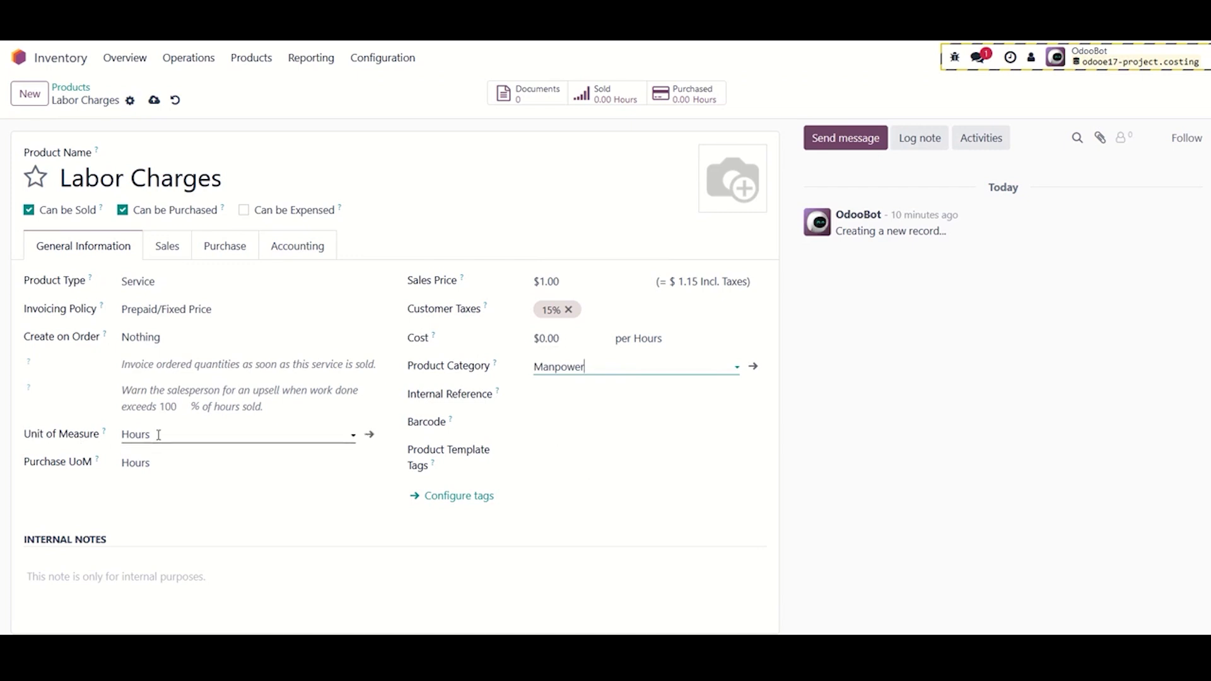
Save Labor Charges and open the first employee's record in Employees.
click(154, 100)
click(21, 58)
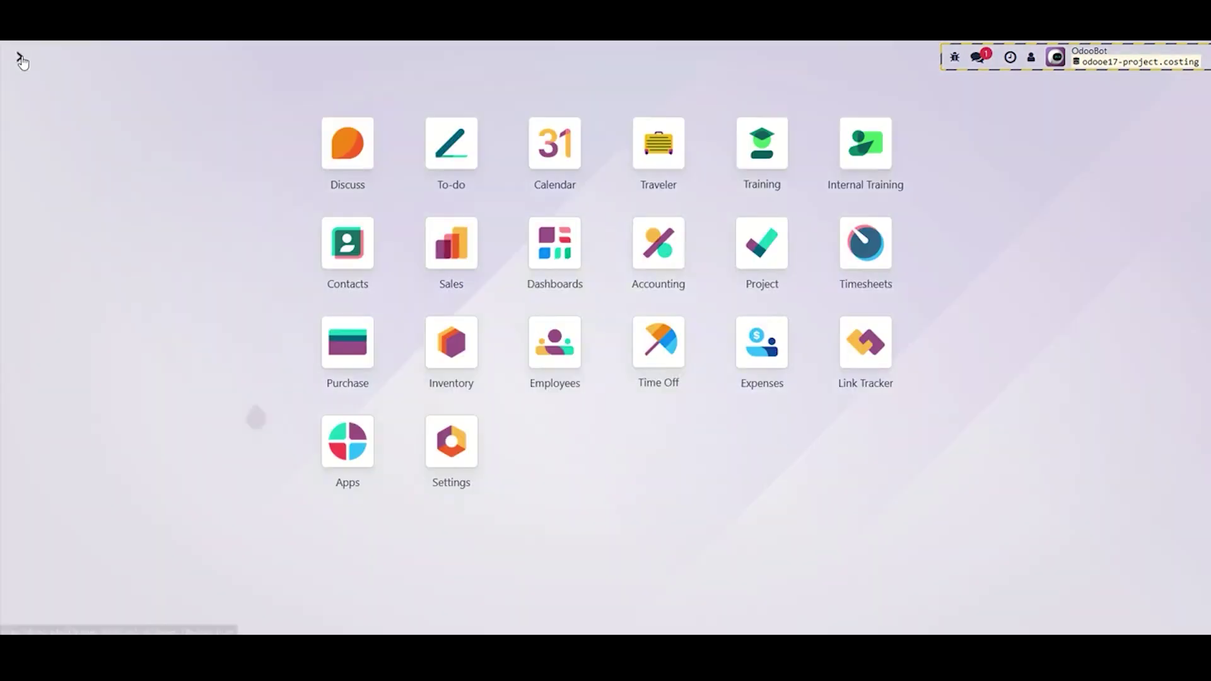
click(552, 343)
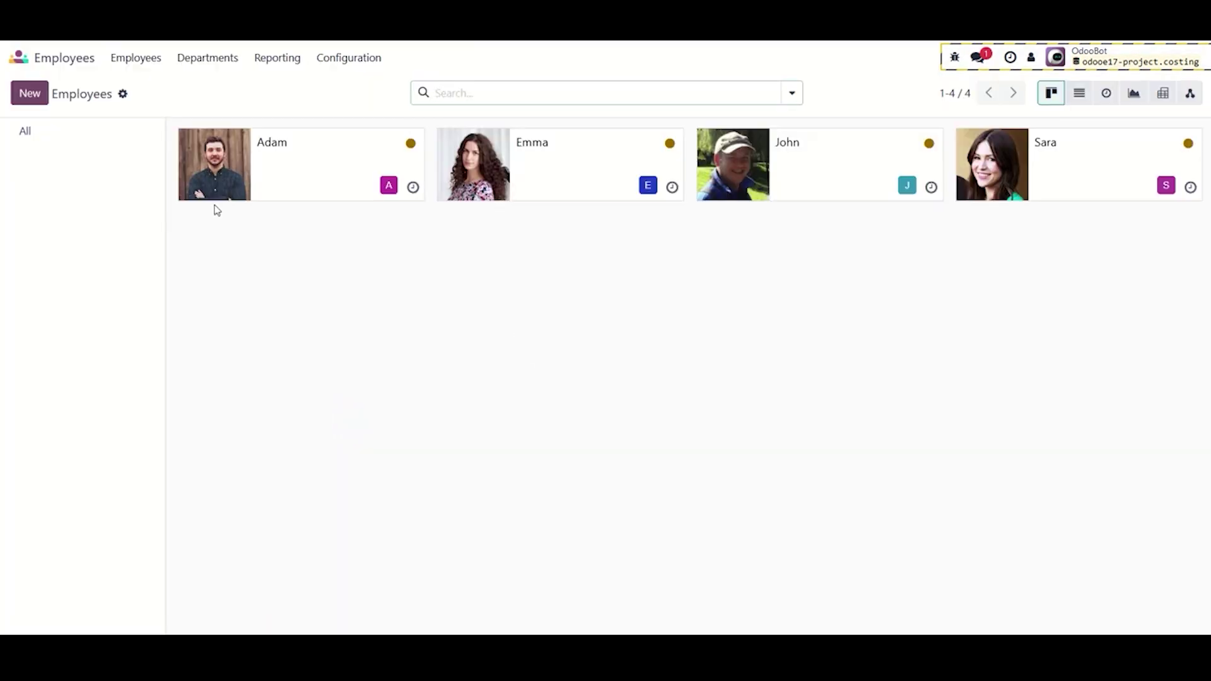
click(278, 157)
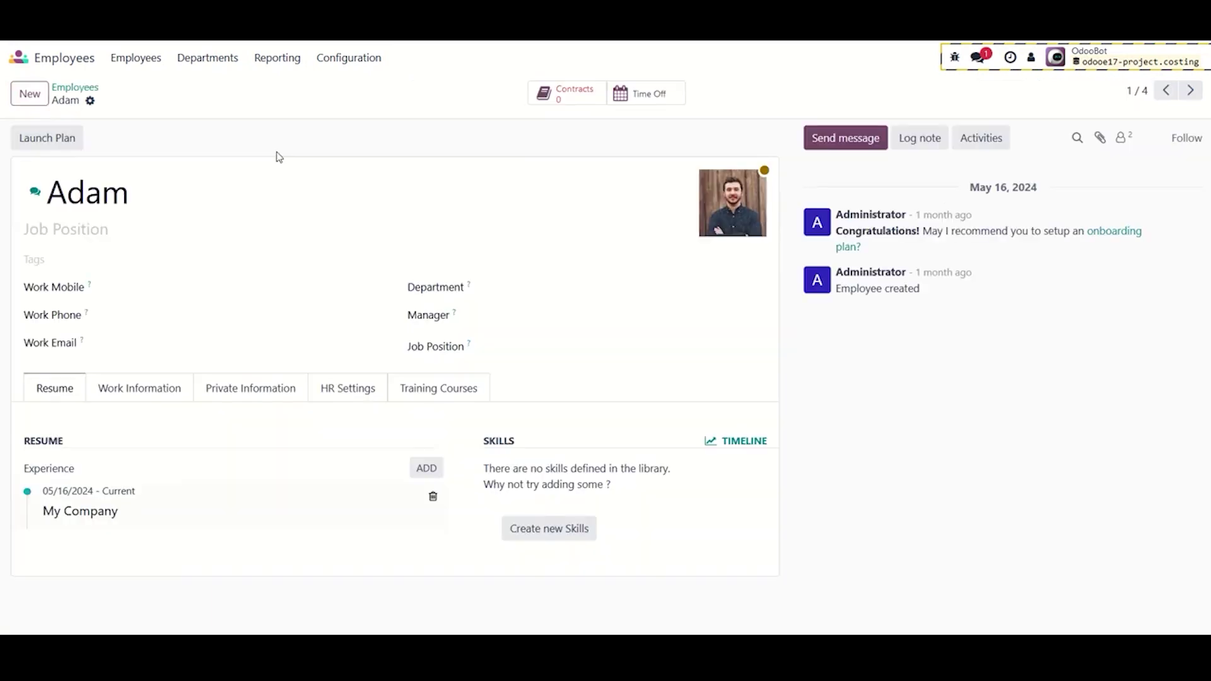
Set the employee's timesheet product to Labor Charges with hourly cost 10.
click(328, 397)
scroll(189, 479, down, 1)
click(197, 560)
text(lab)
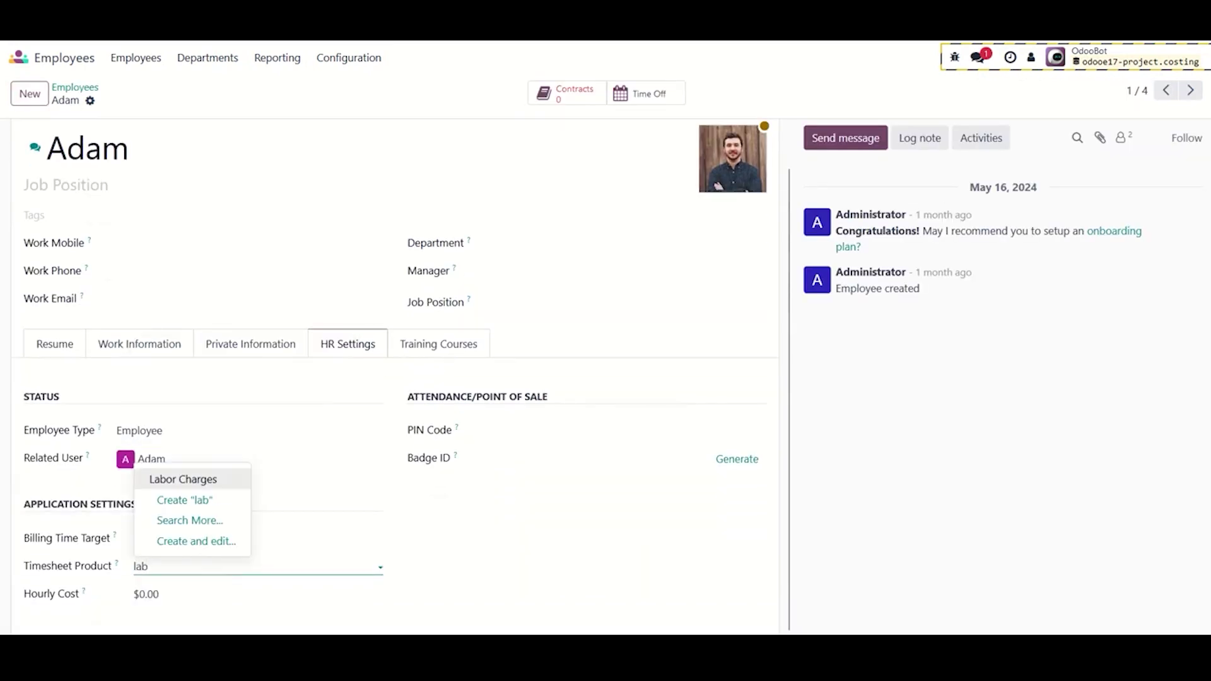
click(170, 478)
click(187, 595)
text(10)
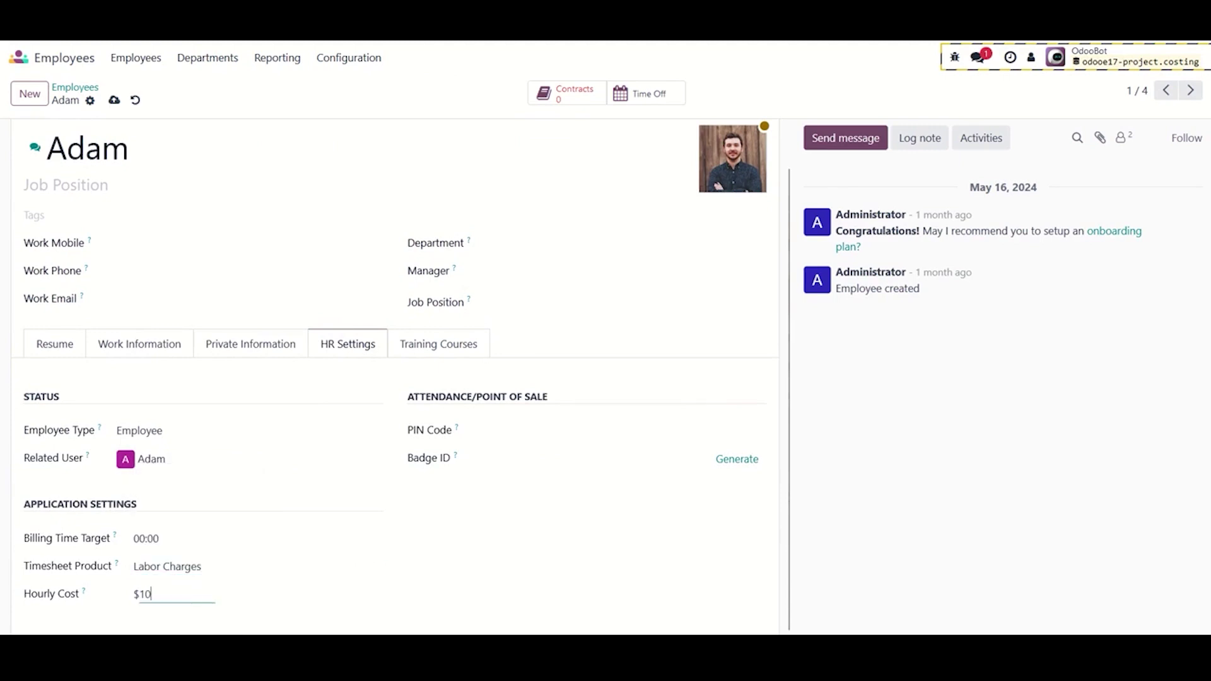
click(115, 100)
Start a new Inventory product named Crane 60 Tons.
click(76, 89)
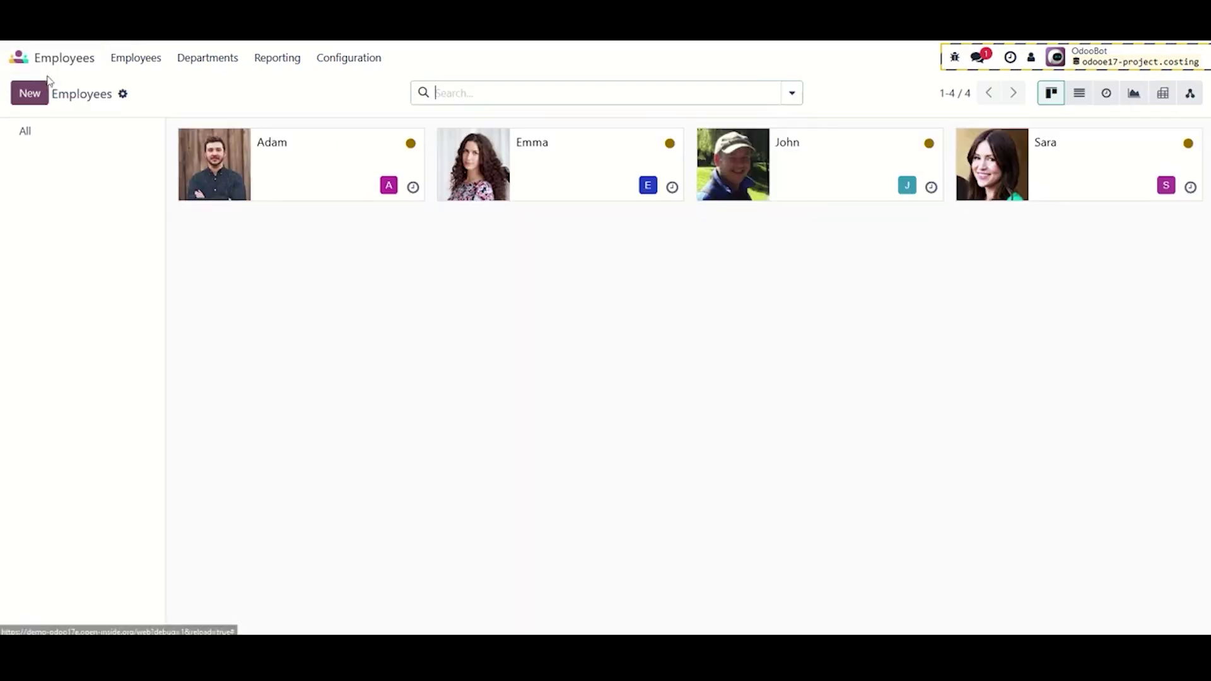
click(18, 59)
click(449, 356)
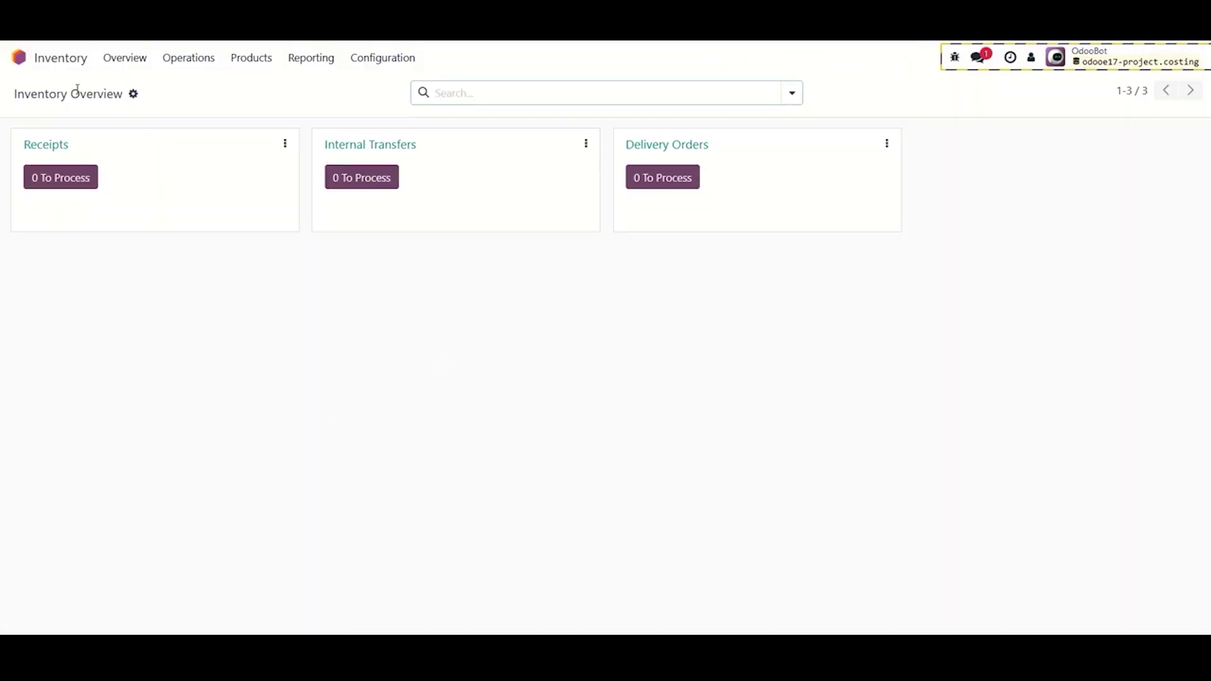
click(237, 58)
click(246, 87)
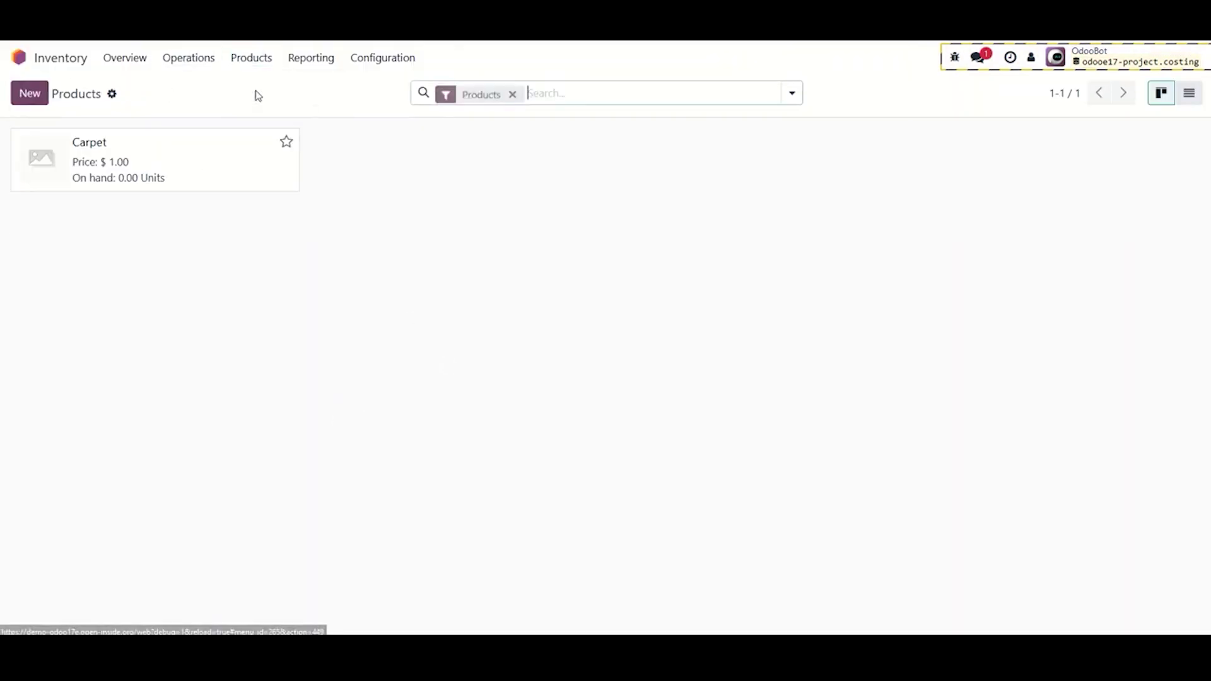
click(38, 95)
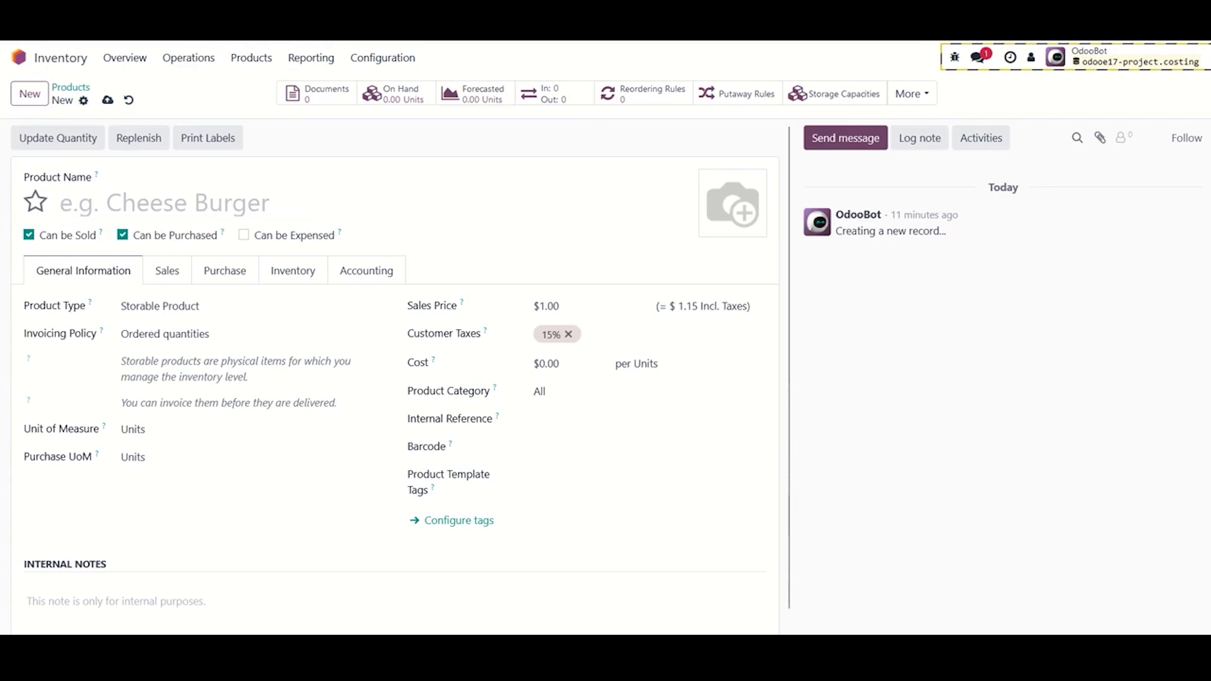
click(284, 191)
text(Crane 60 Tons)
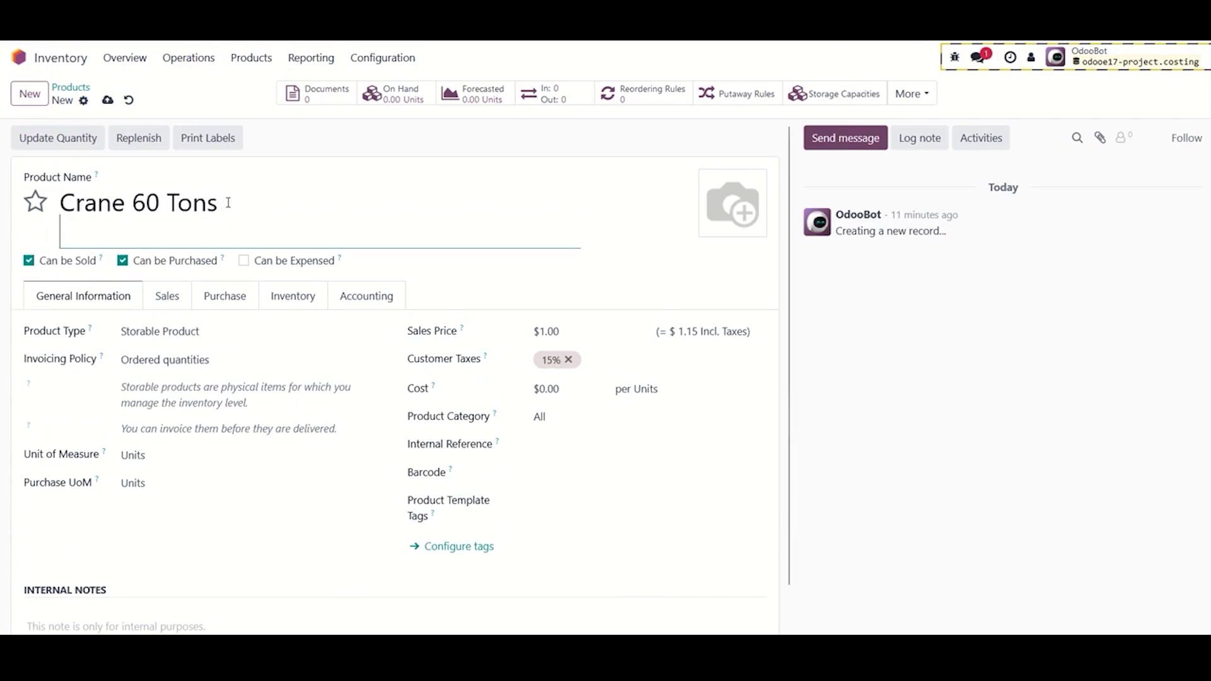
Make Crane 60 Tons a Service in the Equipments category and save it.
click(210, 309)
click(212, 347)
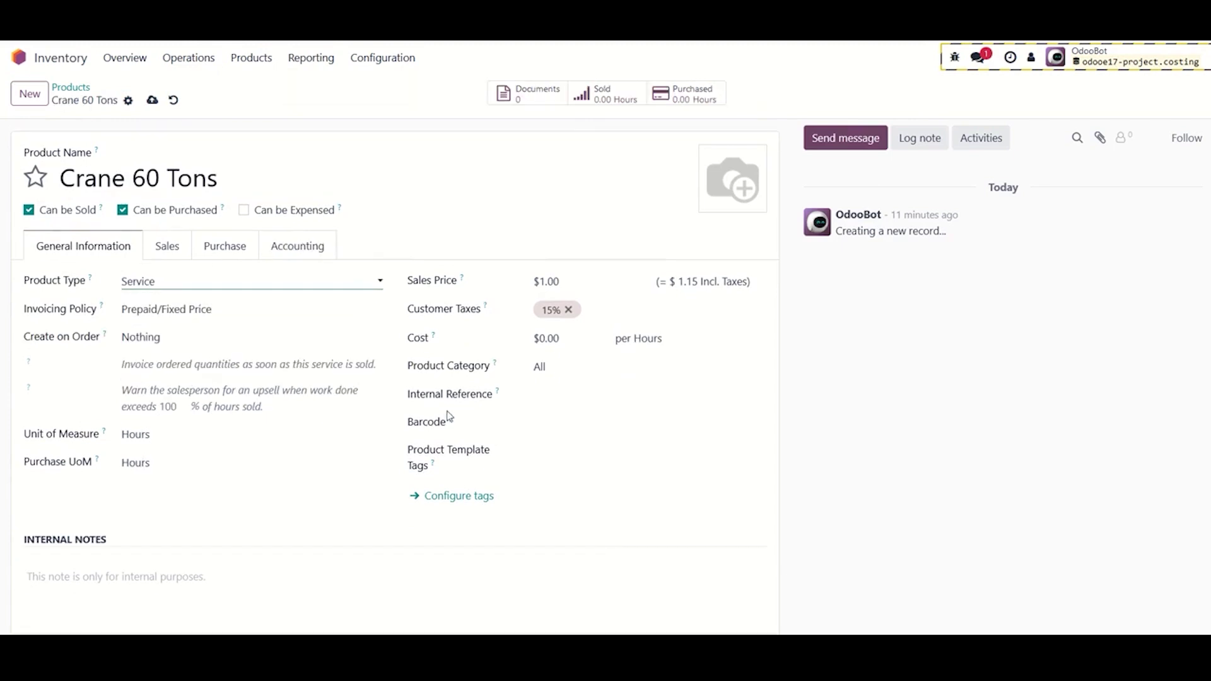
click(550, 369)
click(597, 463)
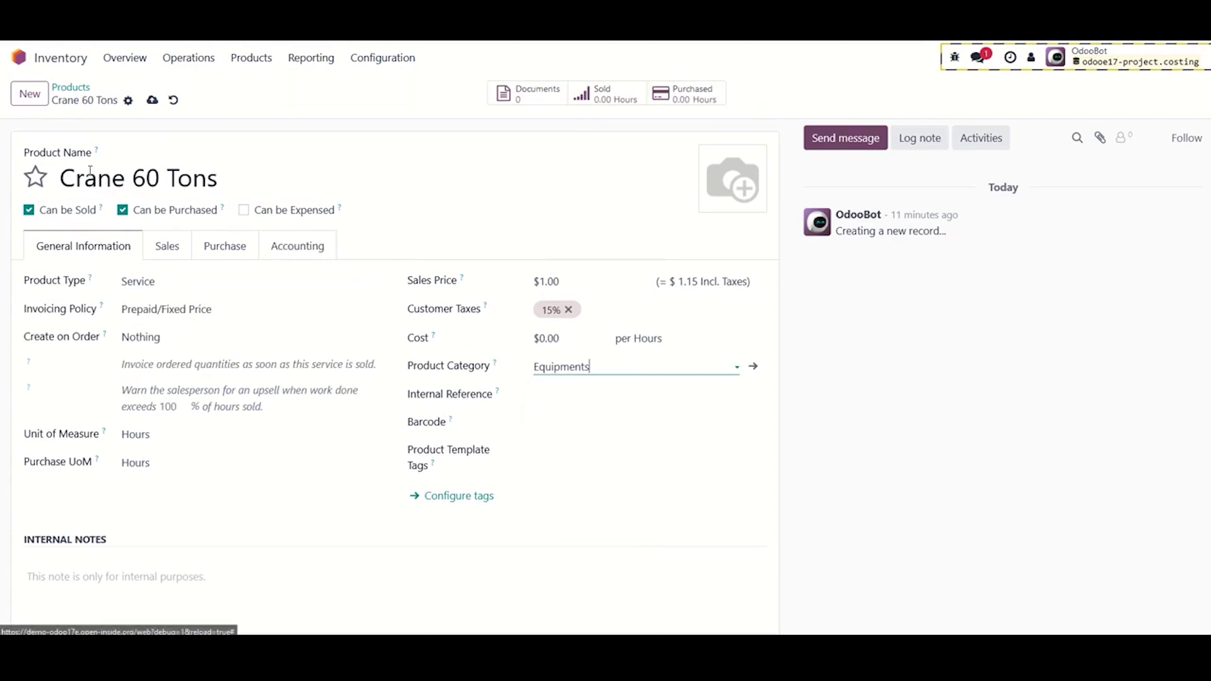
click(152, 99)
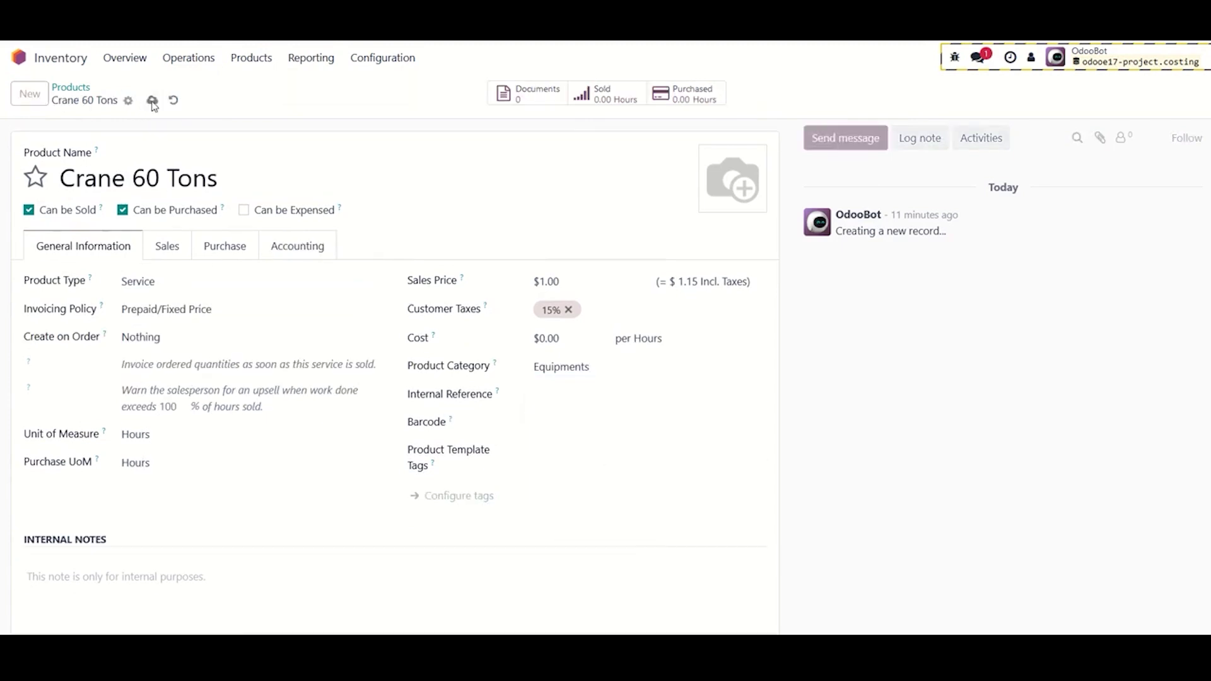
Start a new product named Interior Decoration.
click(70, 88)
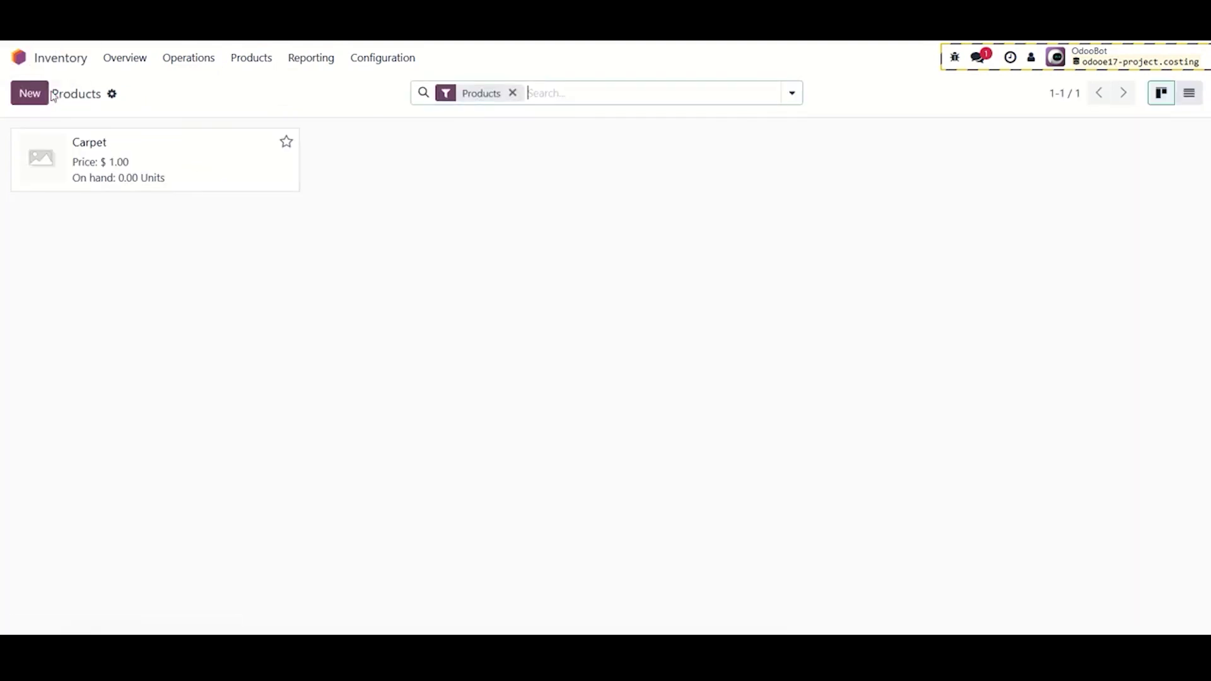
click(29, 93)
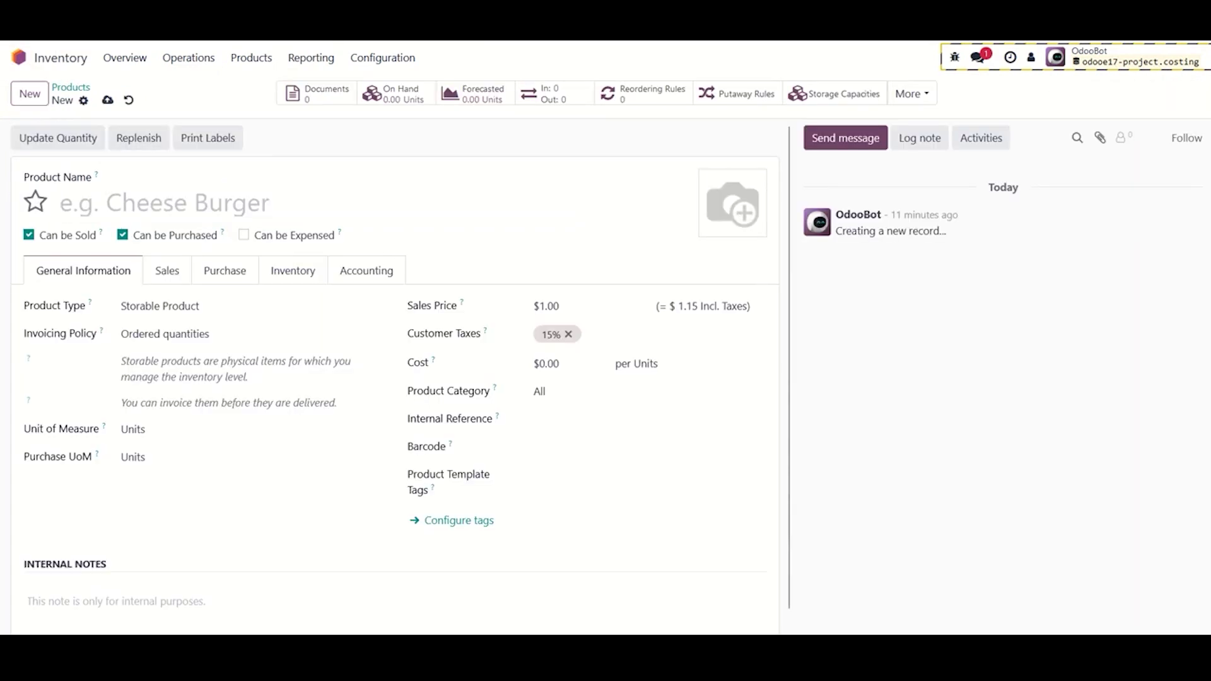
click(200, 202)
text(Interior Decoration)
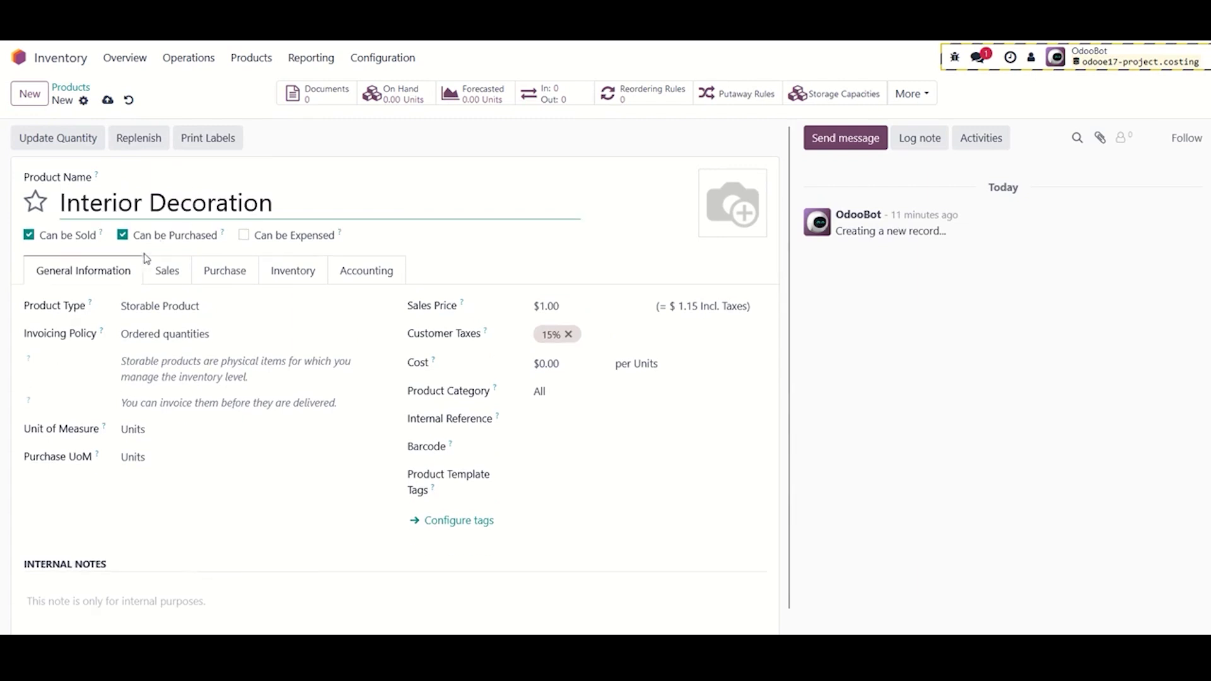
Make Interior Decoration a purchase-only Service in Subcontractor, save, and return to Products.
click(192, 309)
click(199, 347)
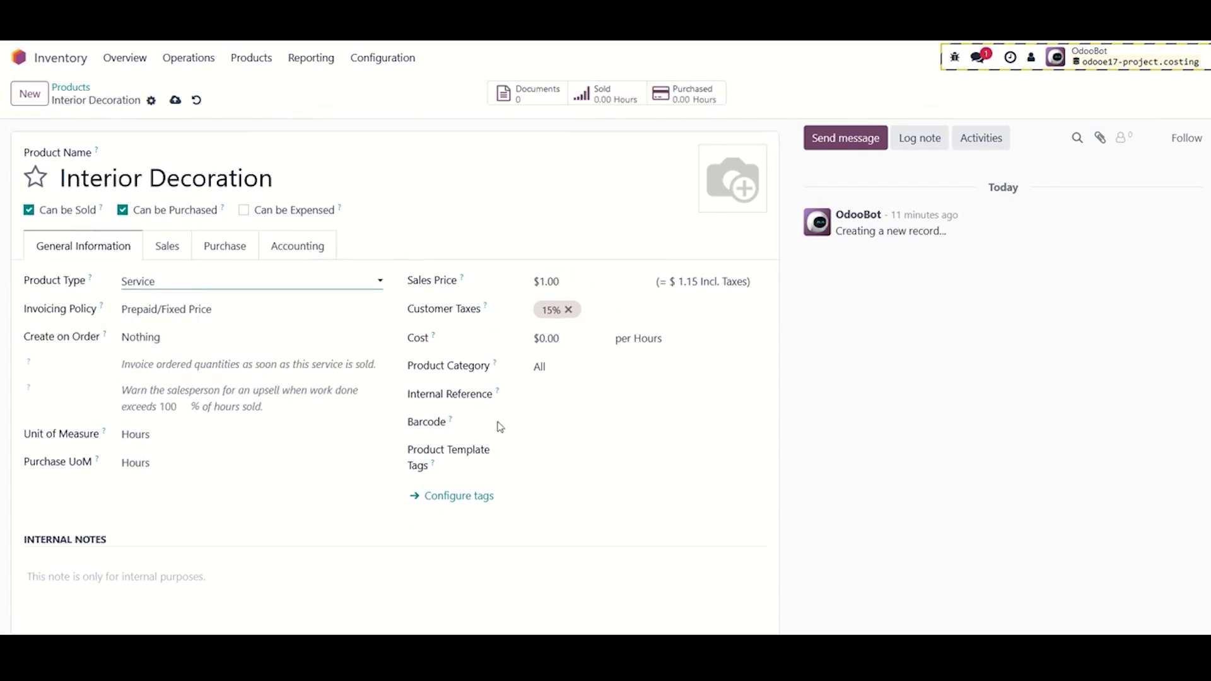
click(567, 369)
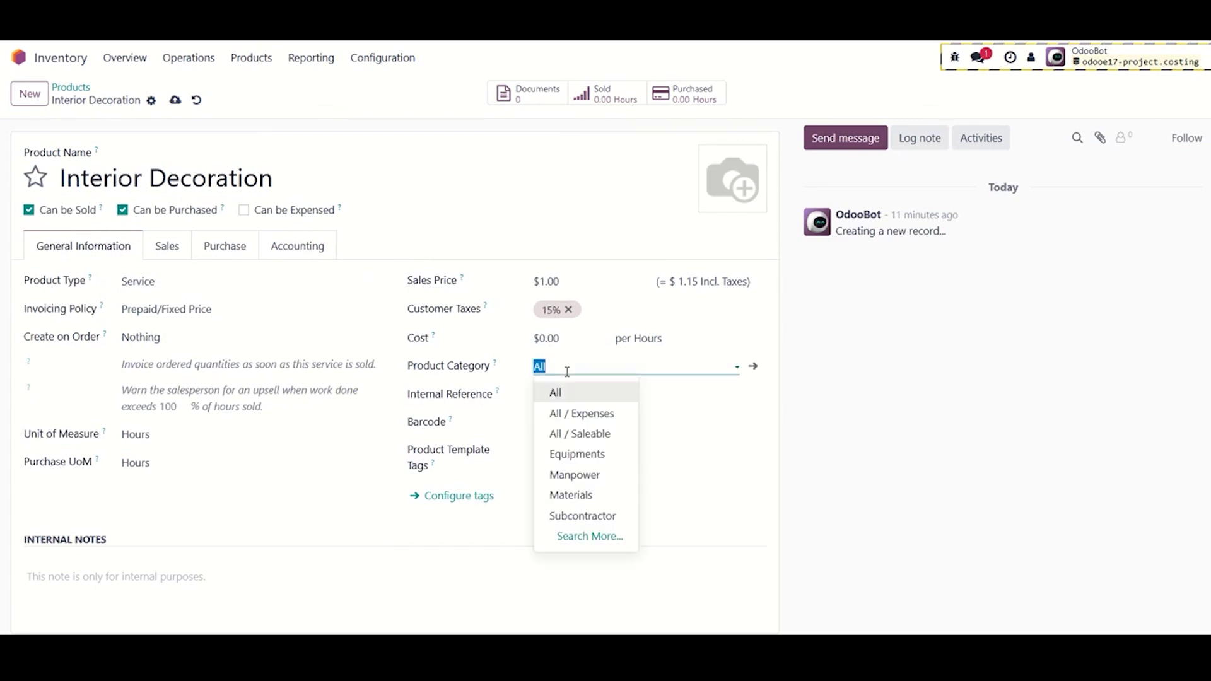
click(608, 521)
click(29, 210)
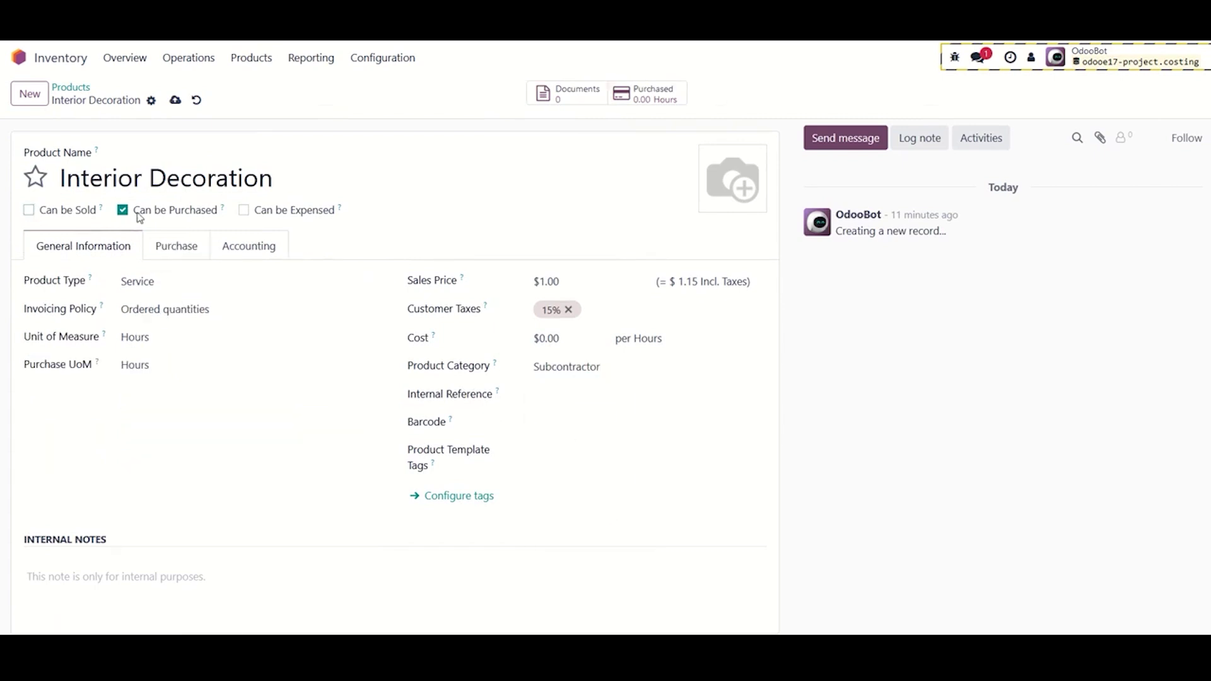
click(123, 211)
click(123, 210)
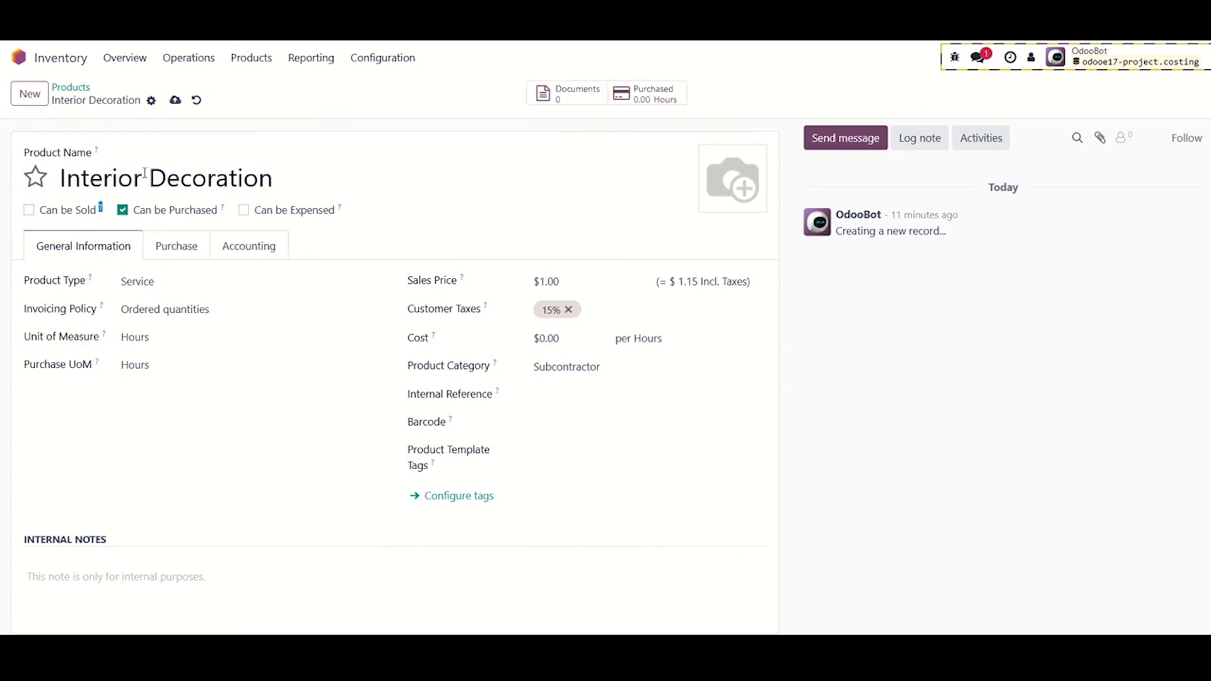
click(175, 99)
click(77, 89)
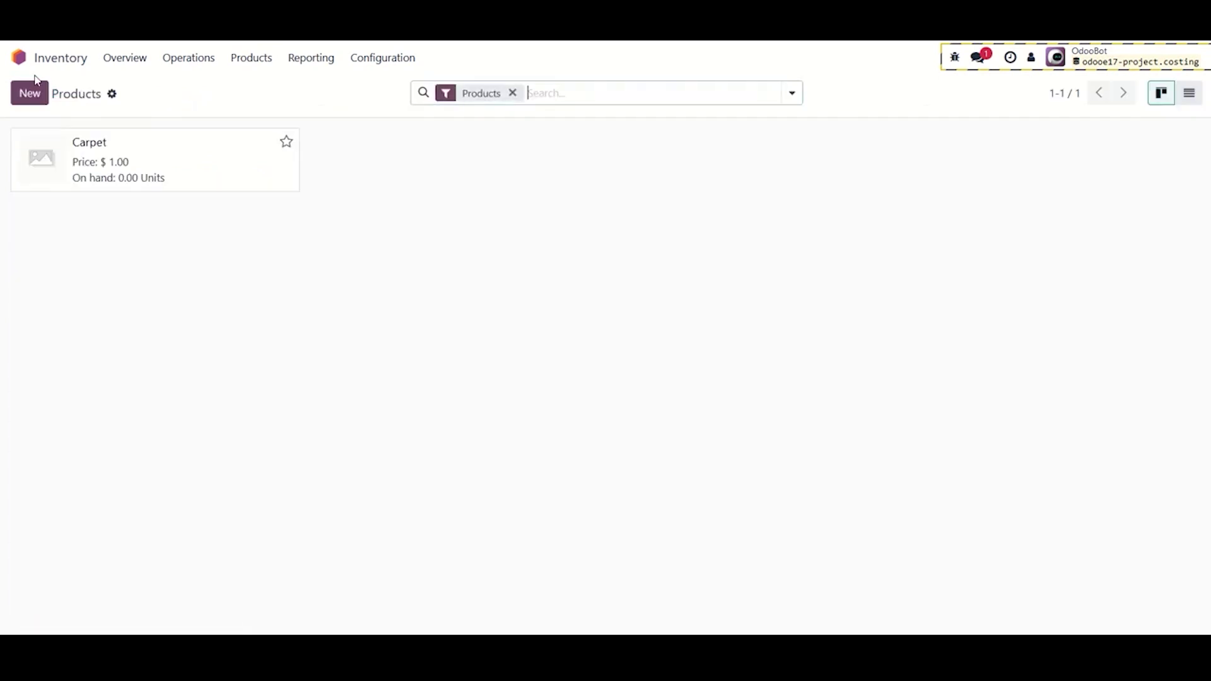
Start a new sales quotation for customer Company X.
click(19, 57)
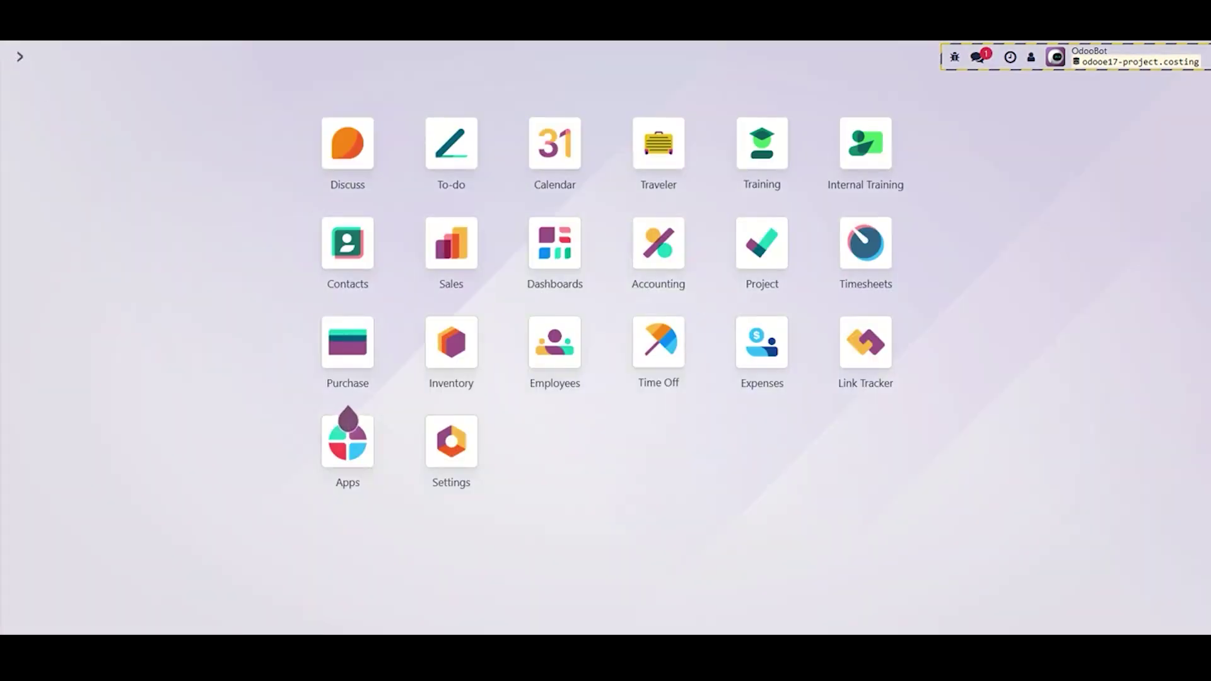
click(450, 261)
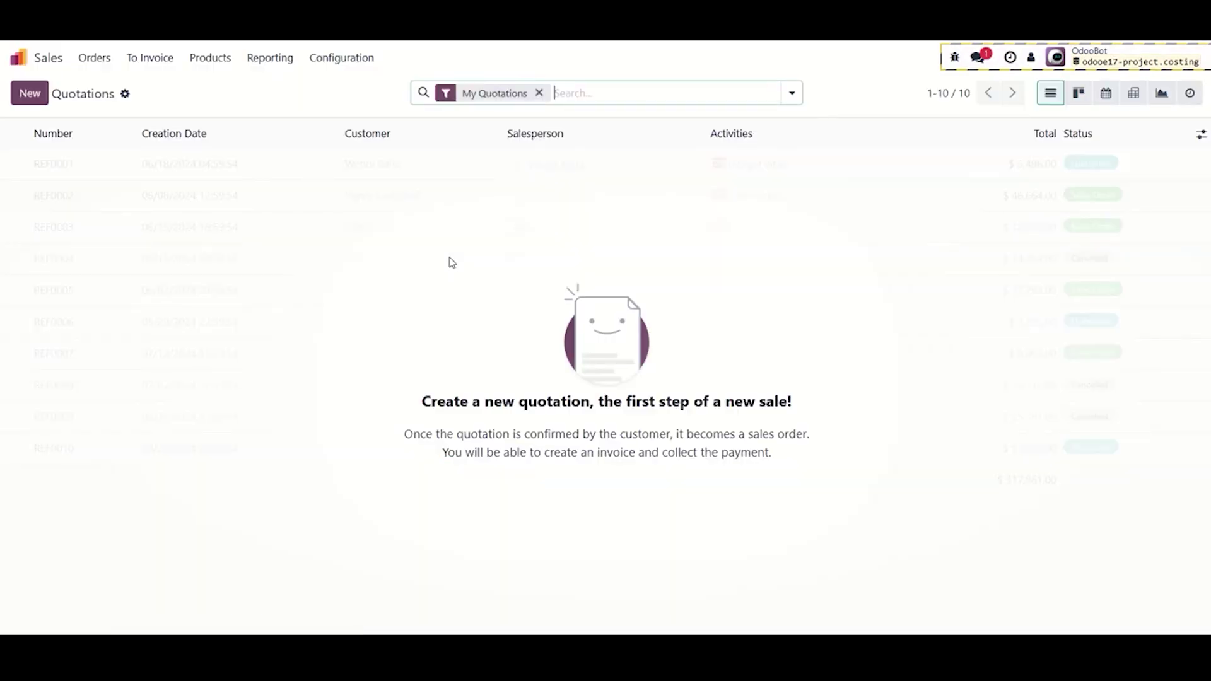
click(97, 56)
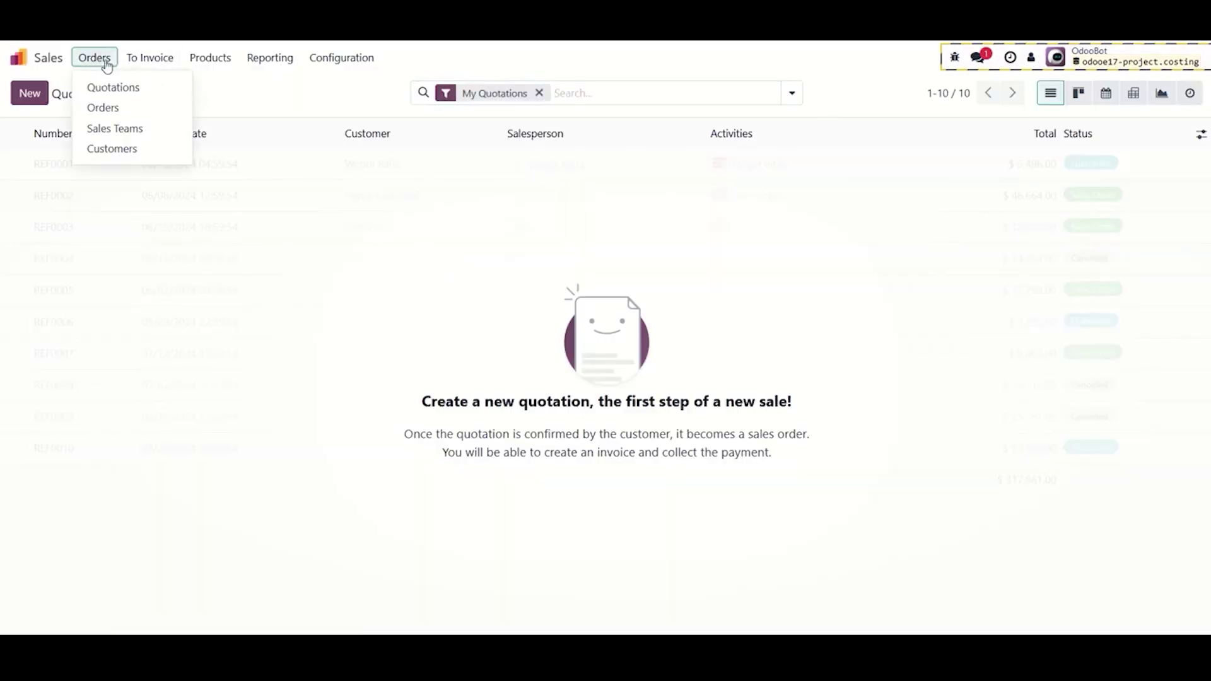
click(103, 108)
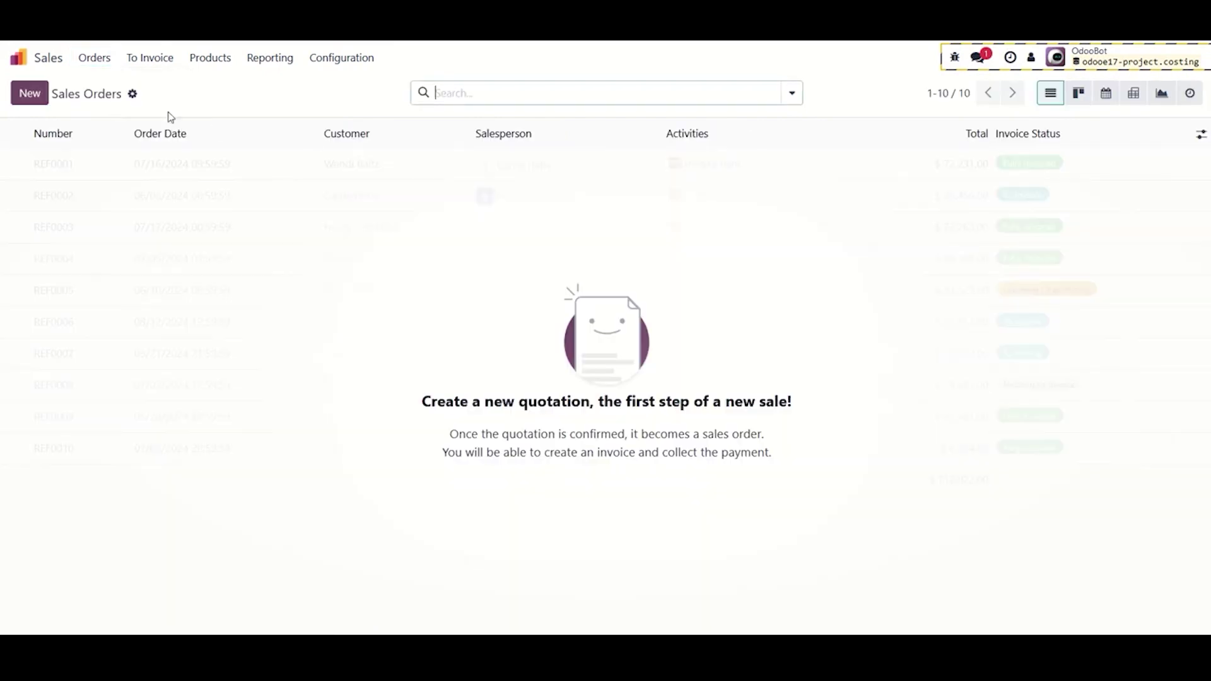
click(37, 96)
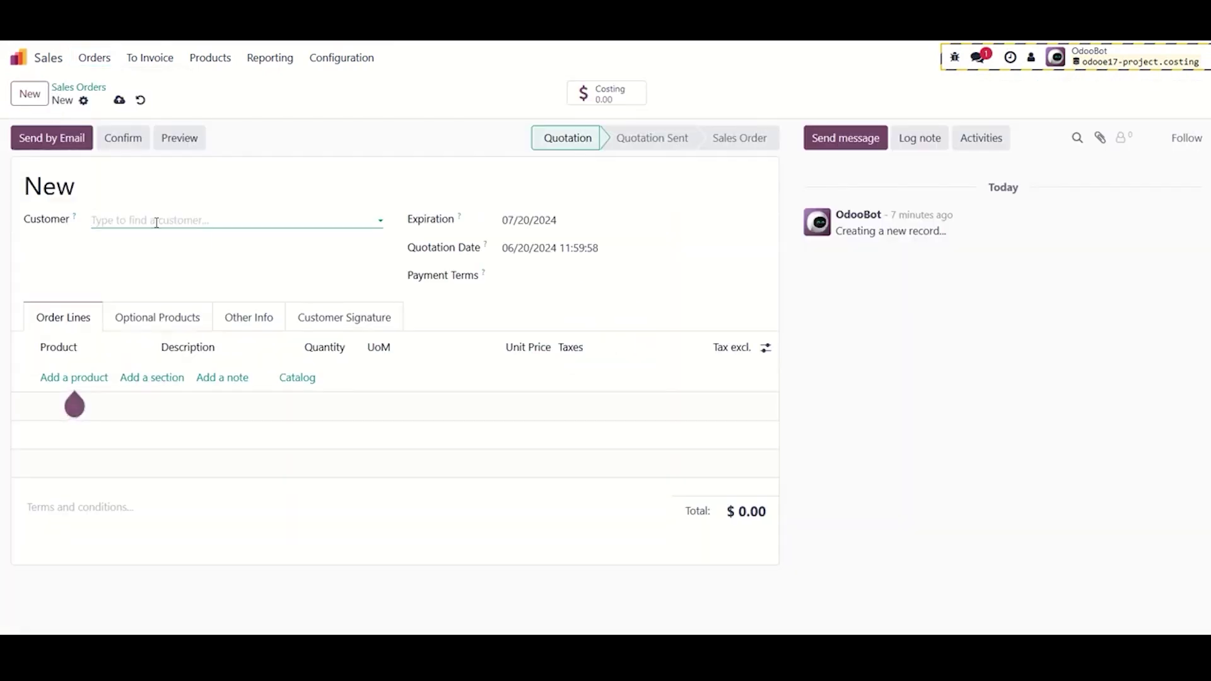
text(compa)
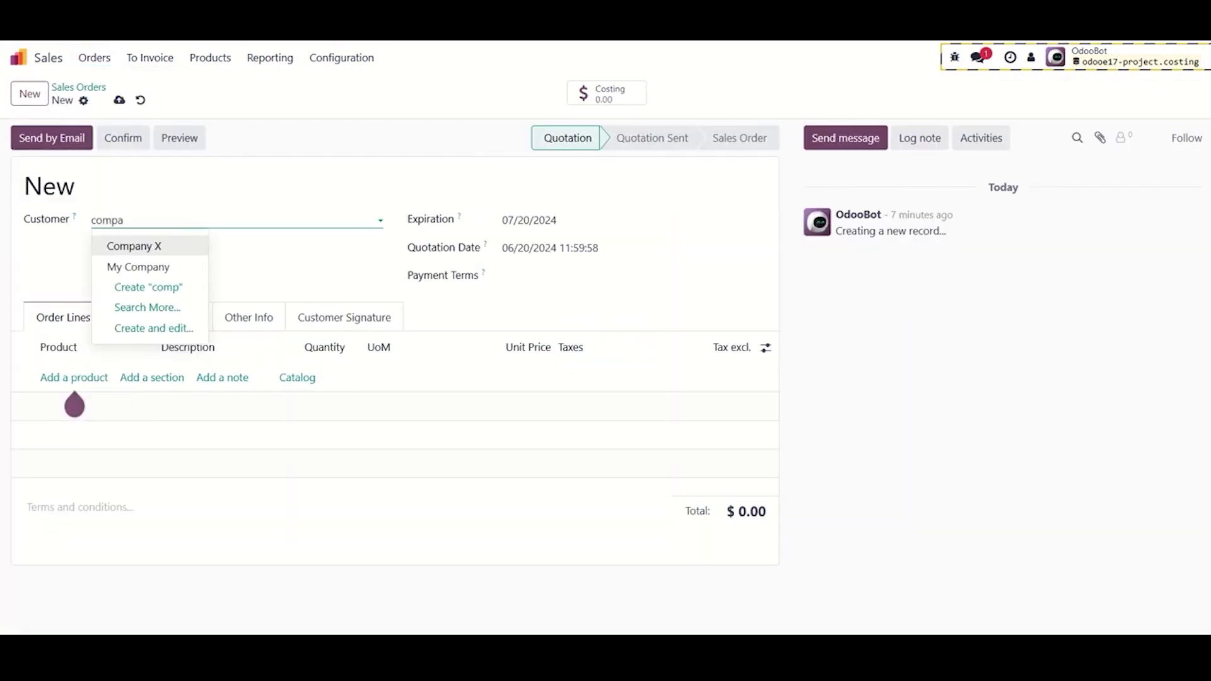
click(179, 245)
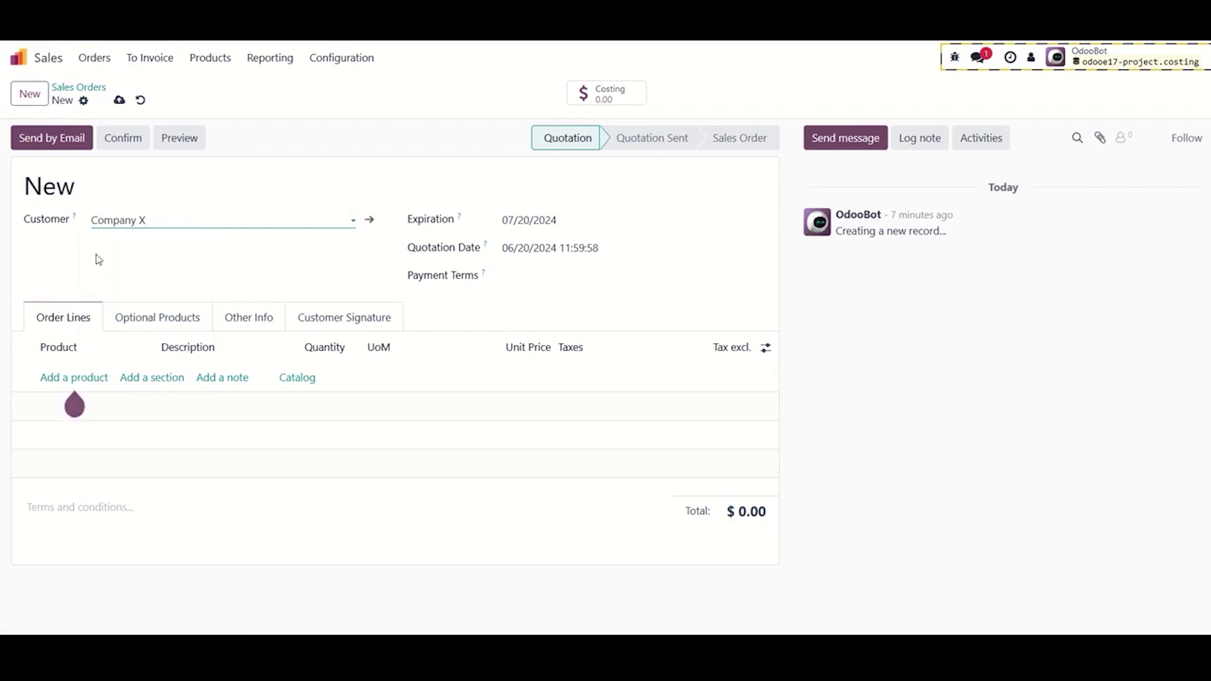
Add a Stage line at unit price 5000, save, and confirm the order.
click(63, 379)
text(st)
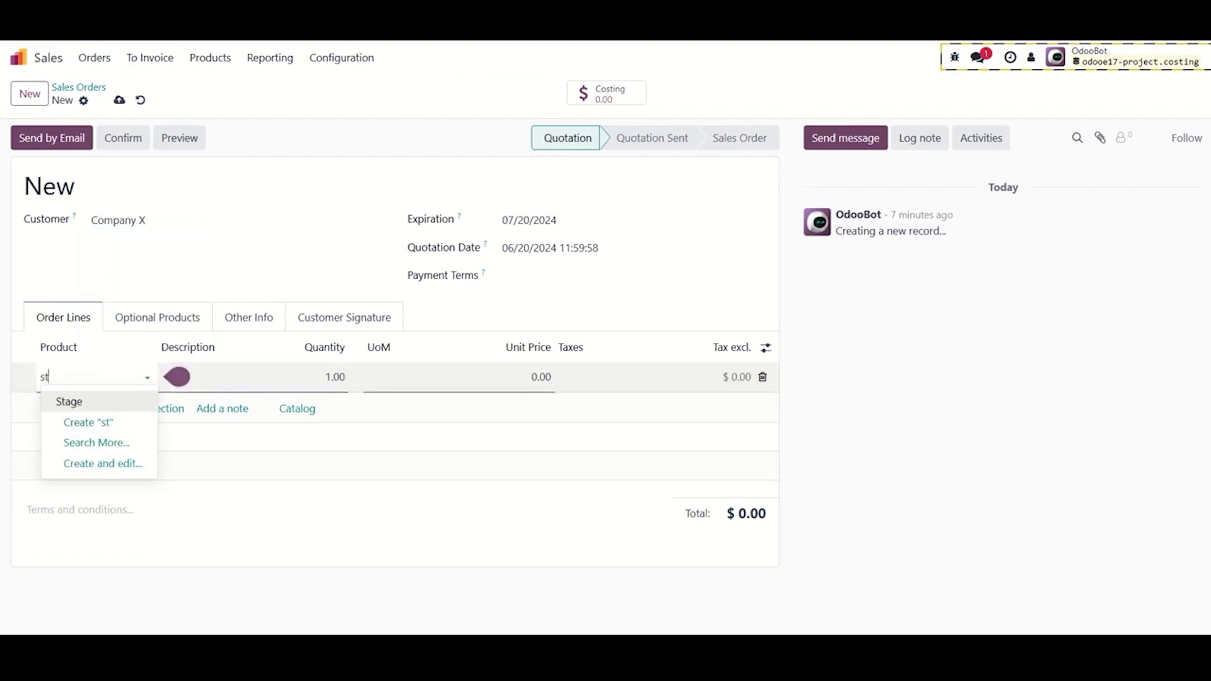
click(68, 402)
click(523, 381)
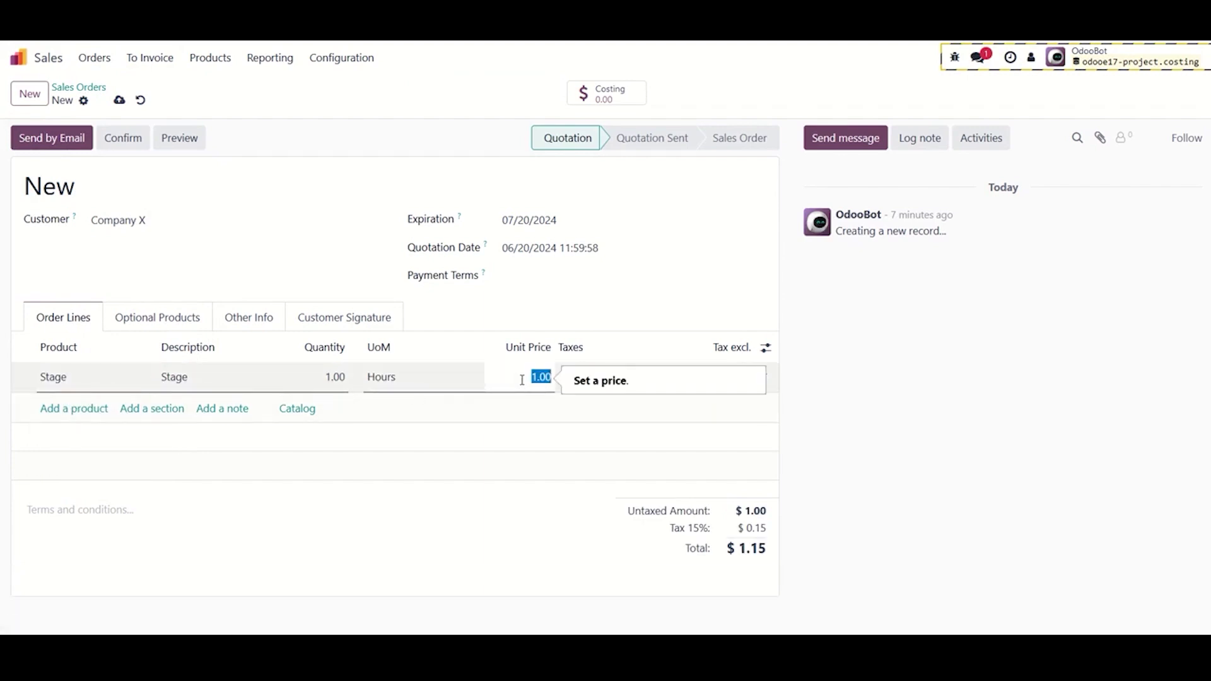
text(5000)
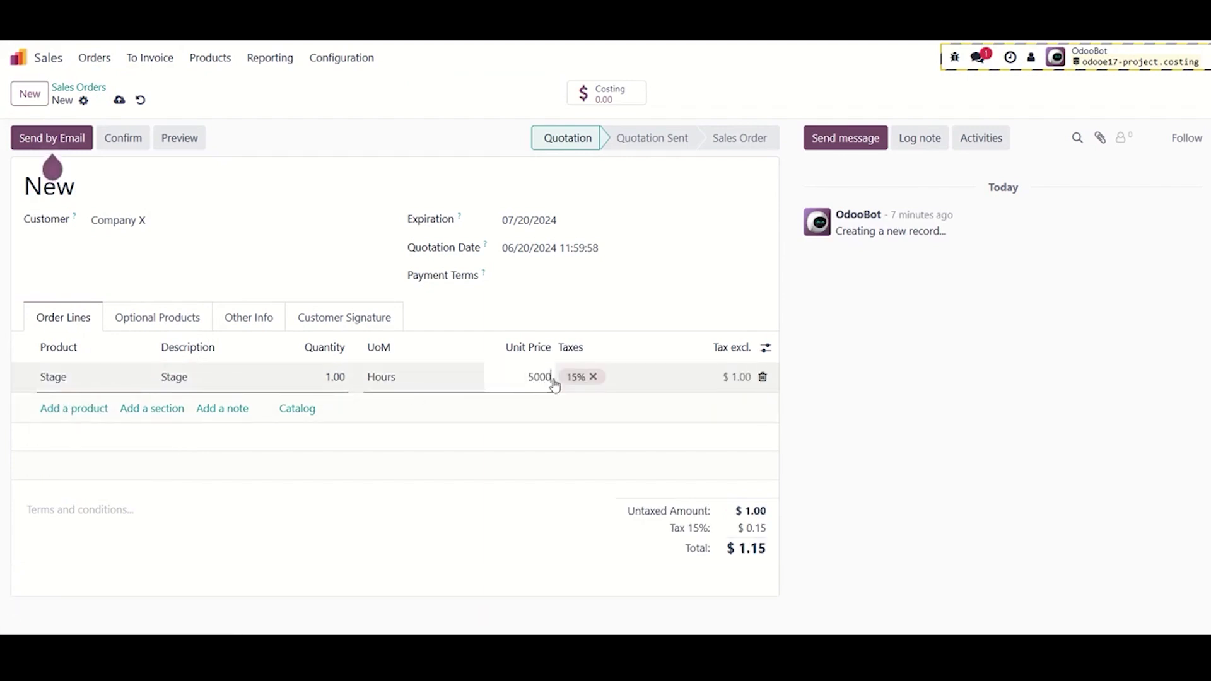
click(253, 205)
click(119, 101)
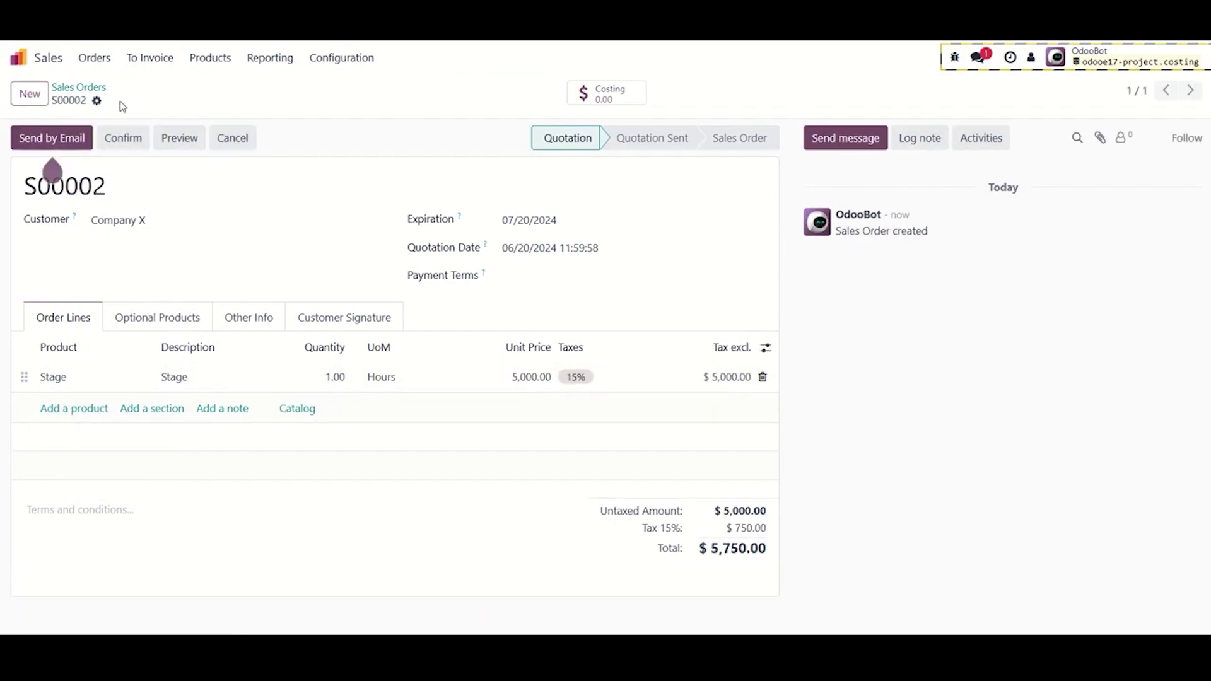
click(119, 140)
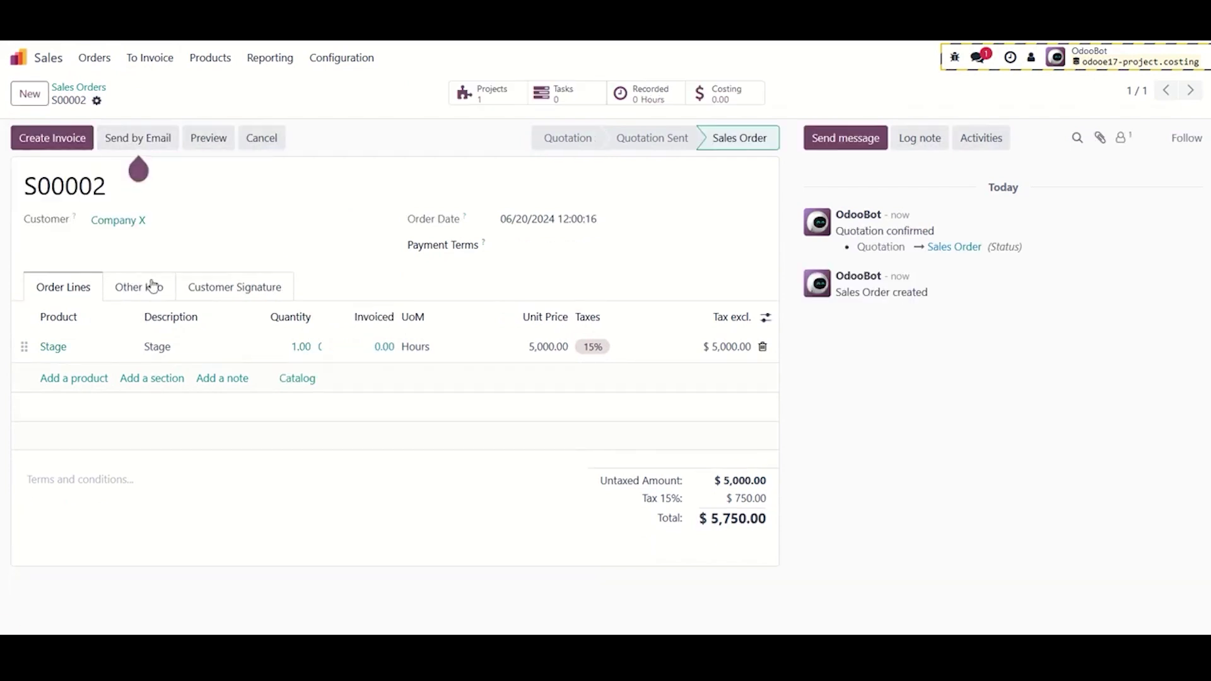
Check the order's Other Info for its analytic account S00002 - Company X.
click(155, 295)
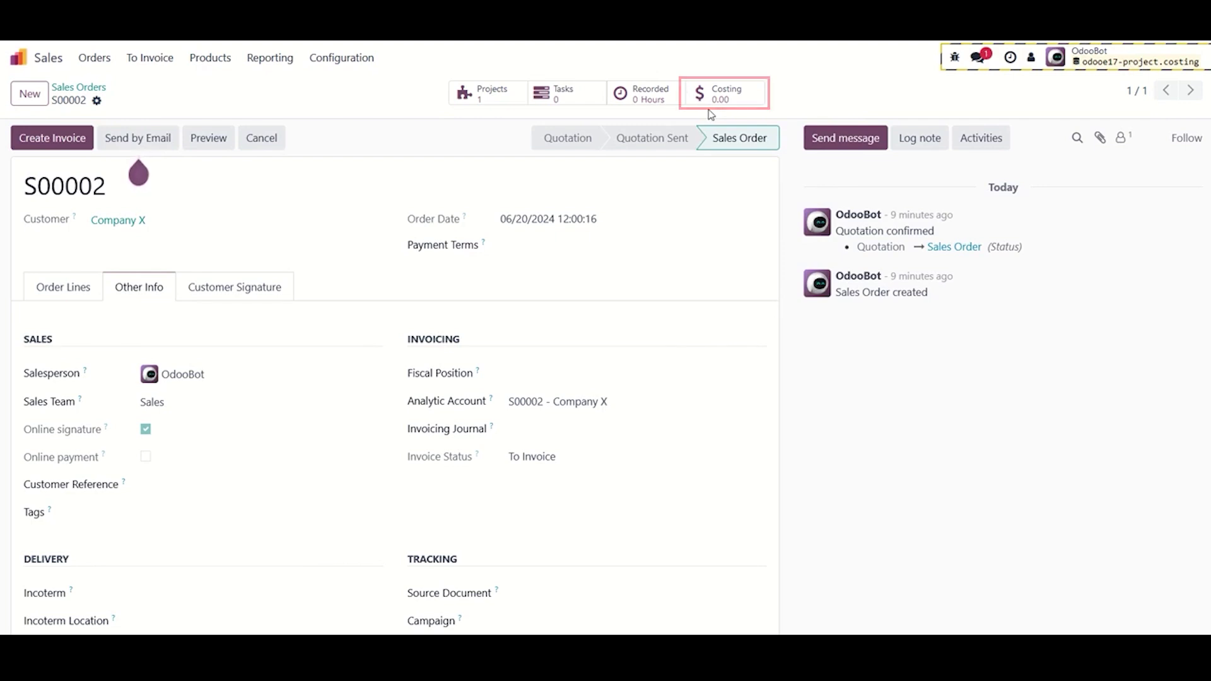
Open the S00002 costing sheet and look through the Equipments, Materials and Subcontractor tabs.
click(712, 99)
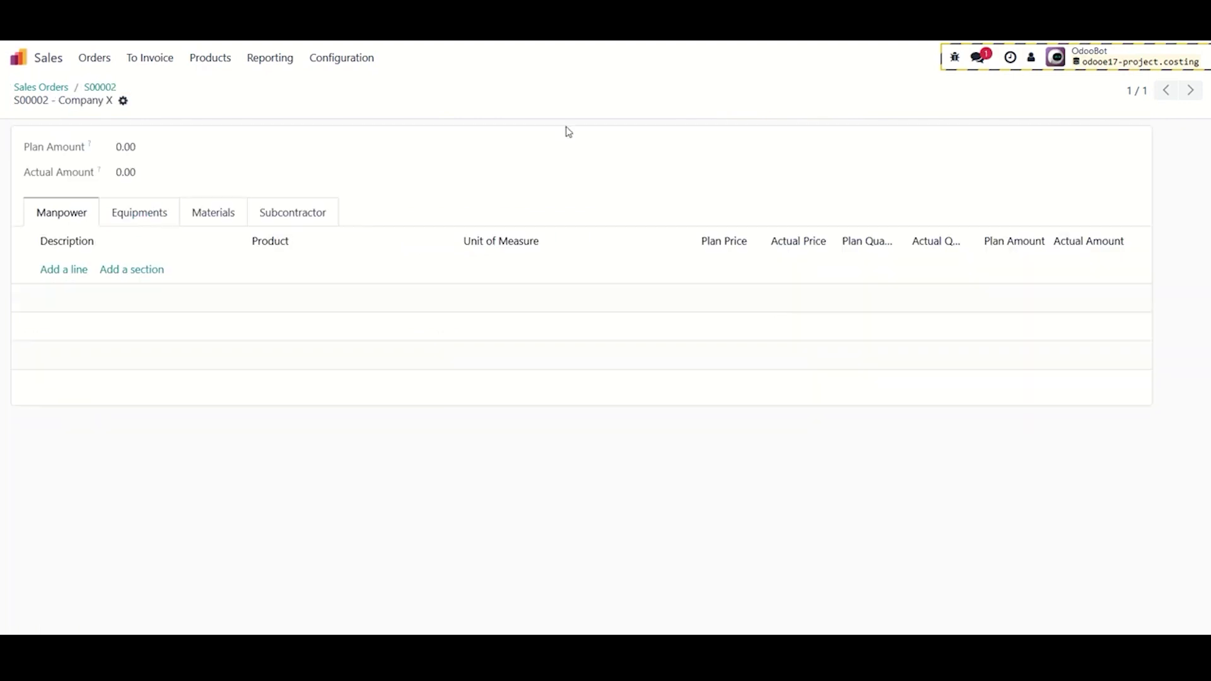
click(163, 210)
click(215, 219)
click(264, 210)
click(73, 217)
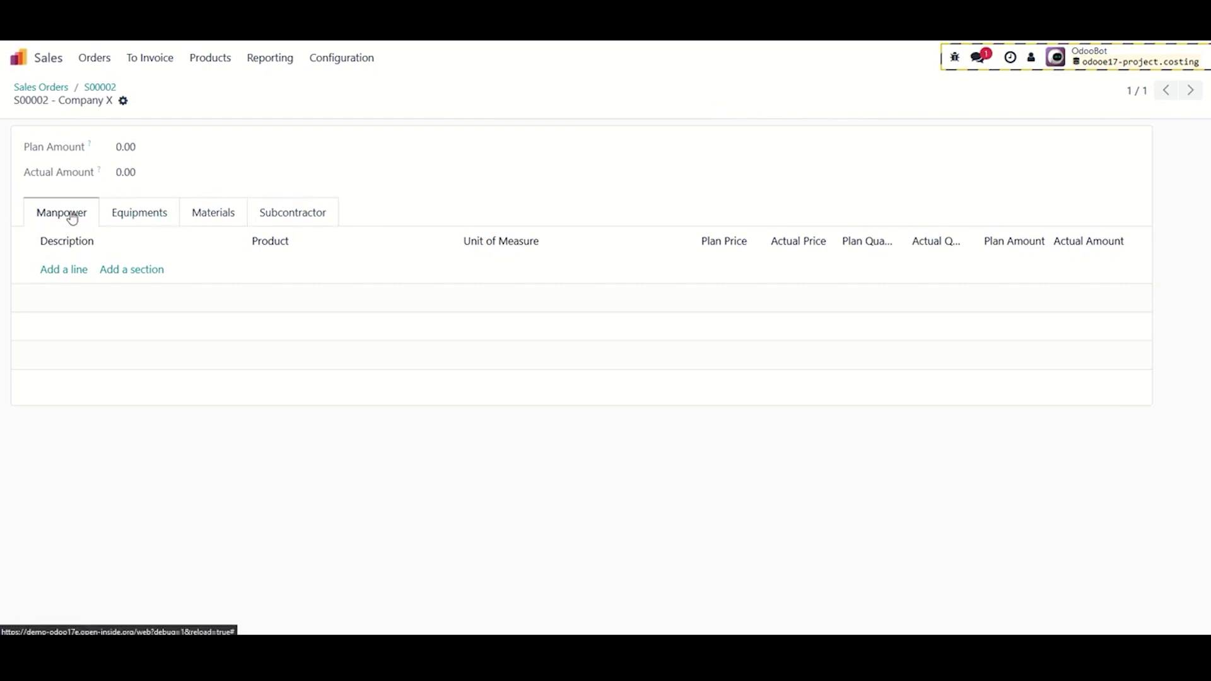
Add a Manpower line for Labor Charges with plan price 10 and plan quantity 5.
click(64, 269)
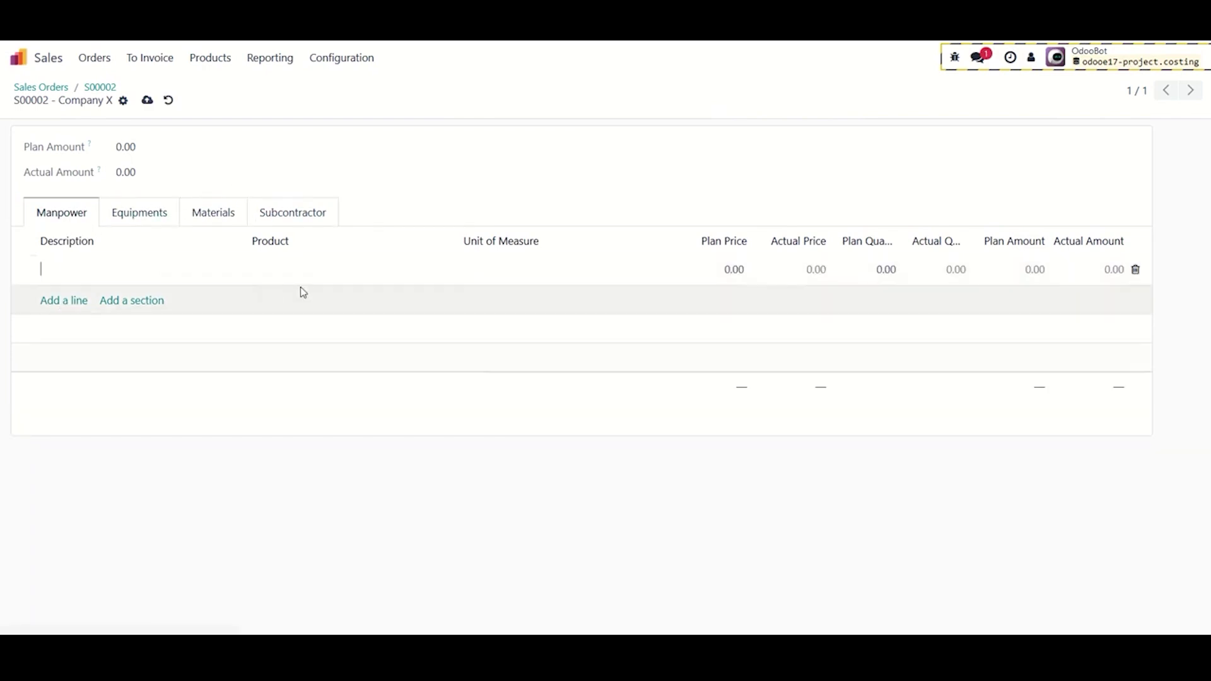
click(294, 267)
text(lab)
click(341, 295)
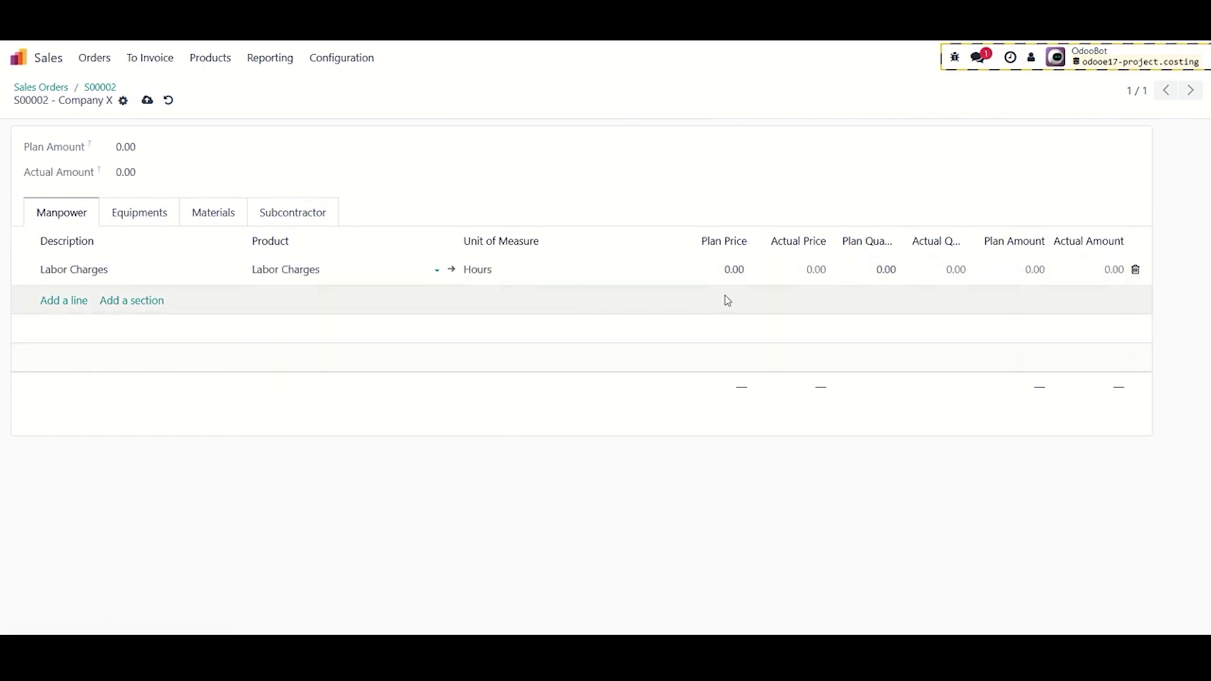
click(729, 268)
text(10)
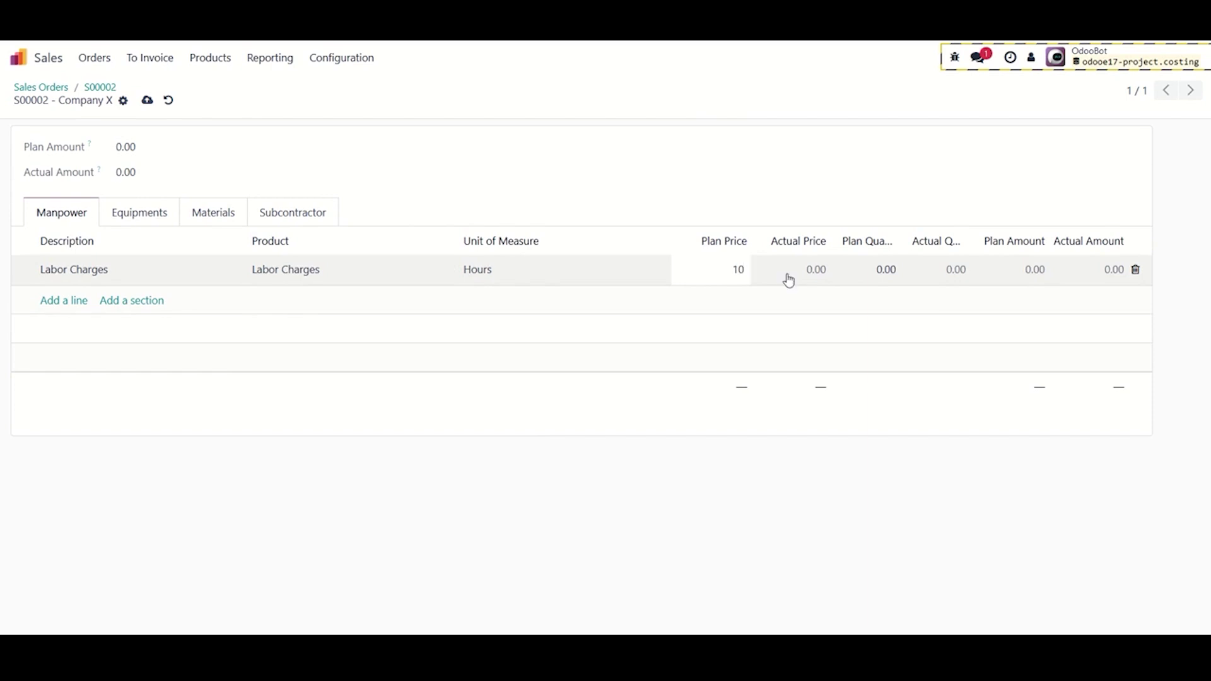
click(888, 270)
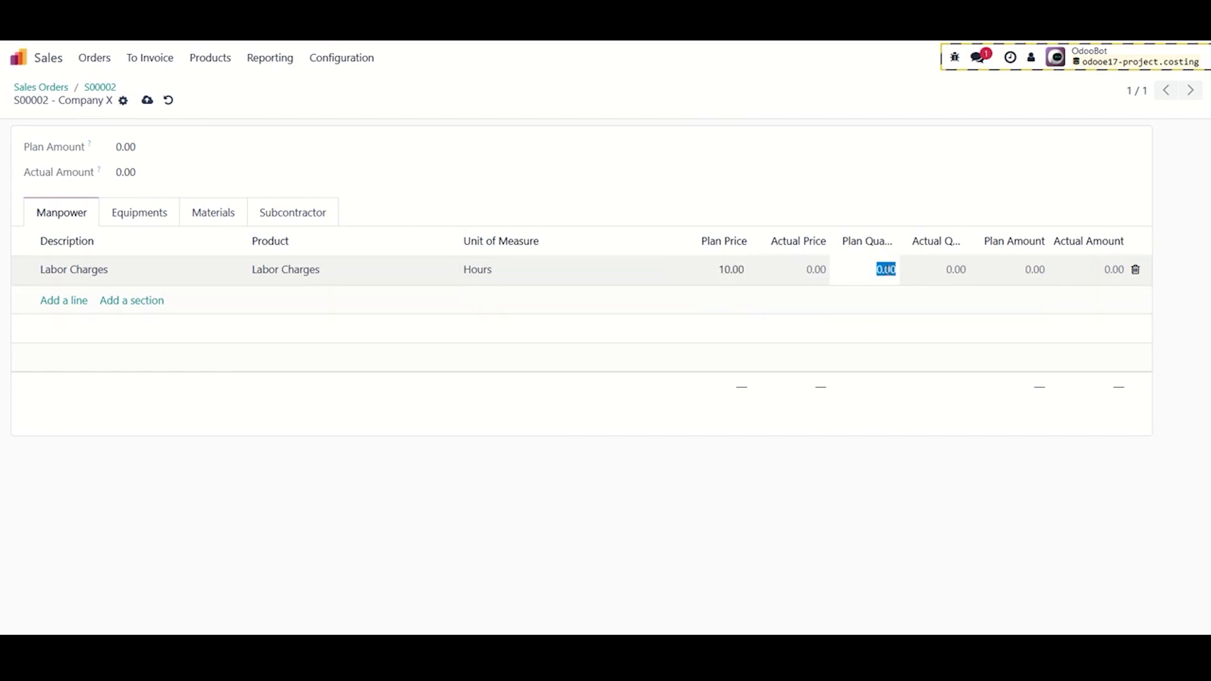
Finish the labor line at quantity 5 and start a new Equipments cost line.
text(5)
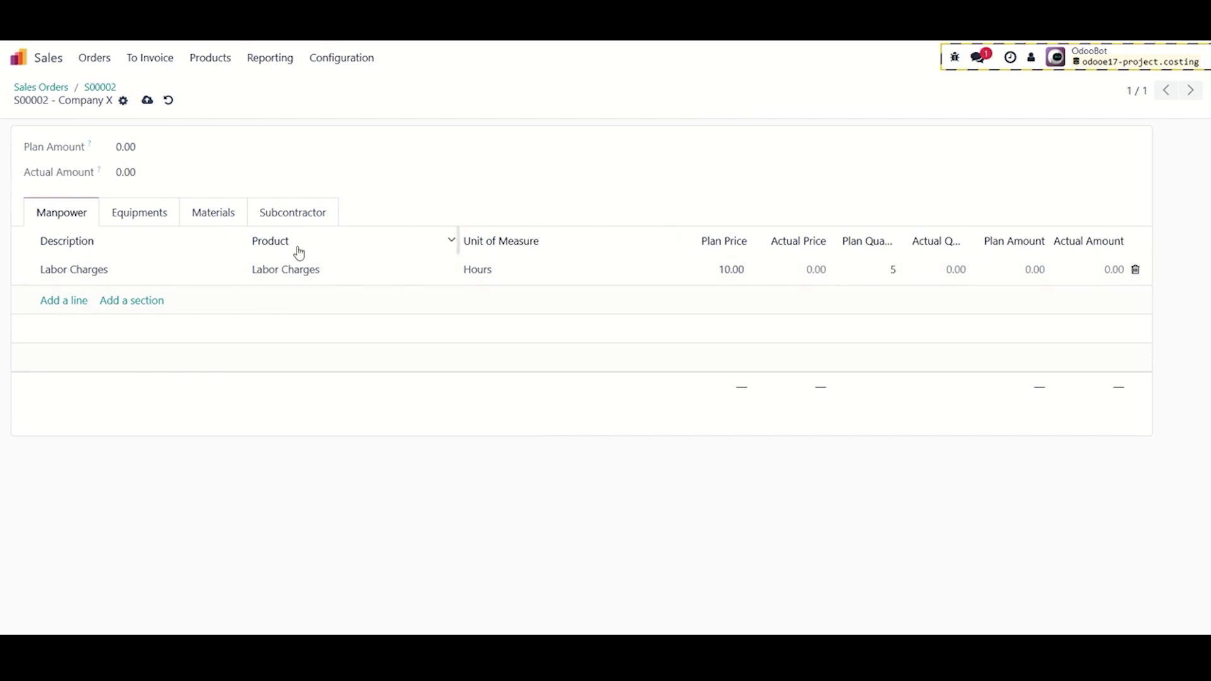
click(189, 292)
click(155, 220)
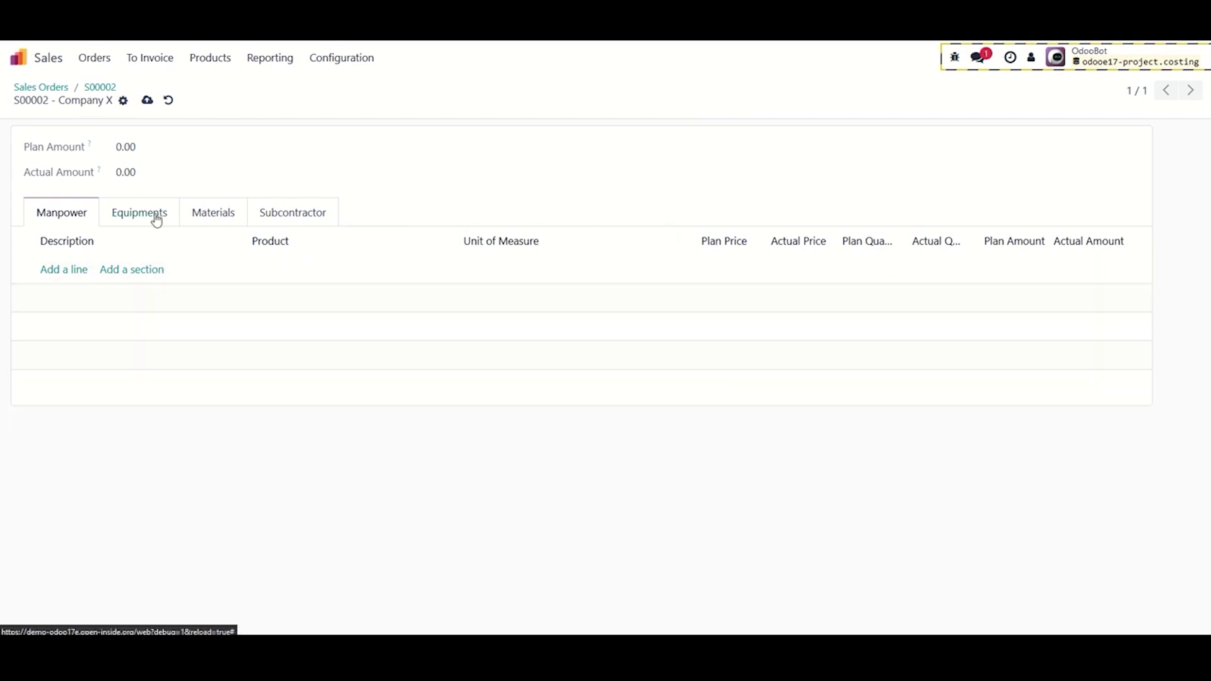
click(72, 270)
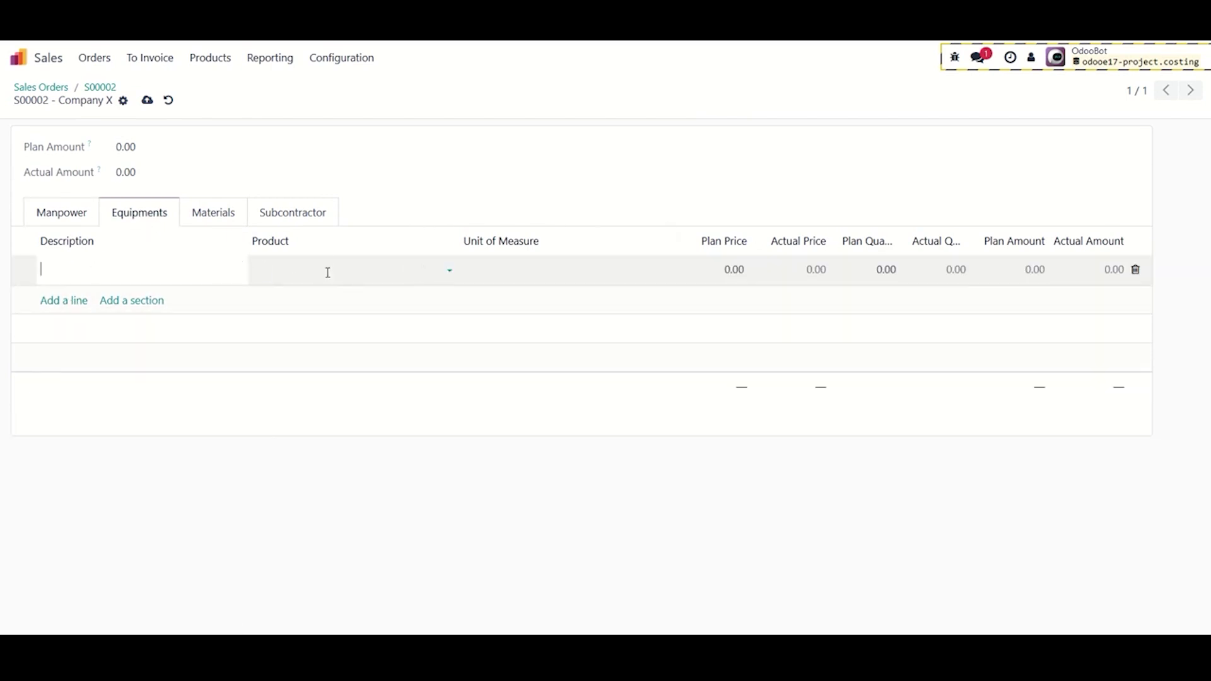
Add Crane 60 Tons with plan price 600 and plan quantity 1.
click(329, 272)
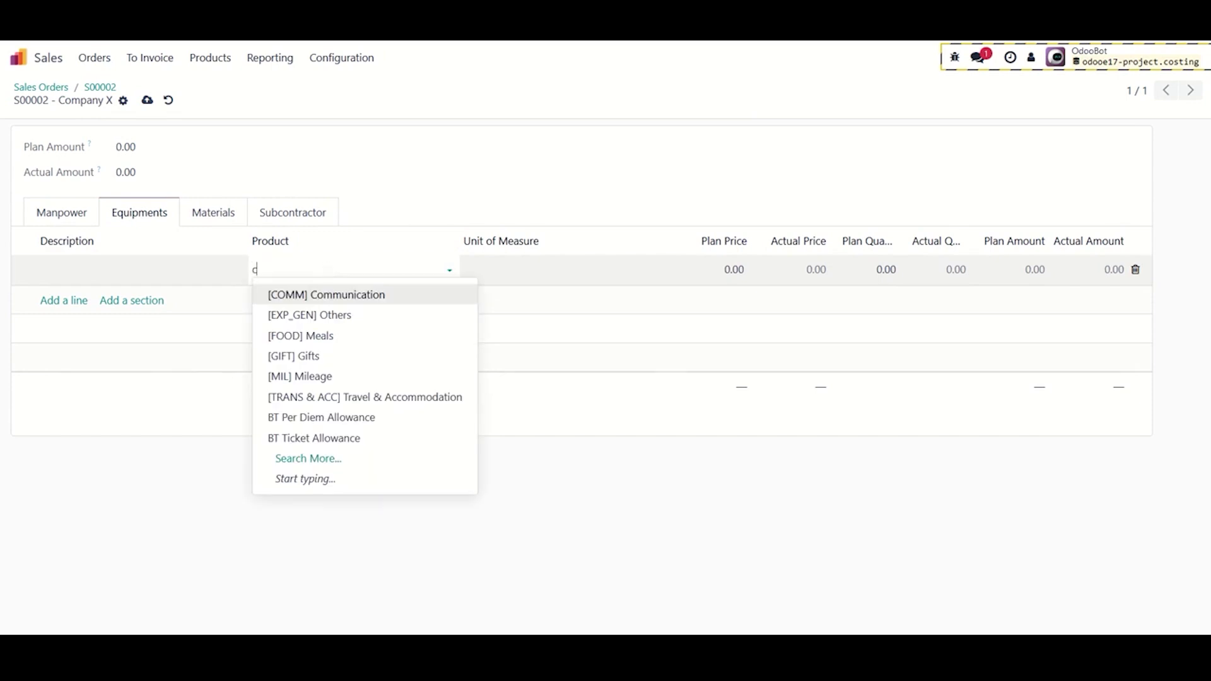
text(cra)
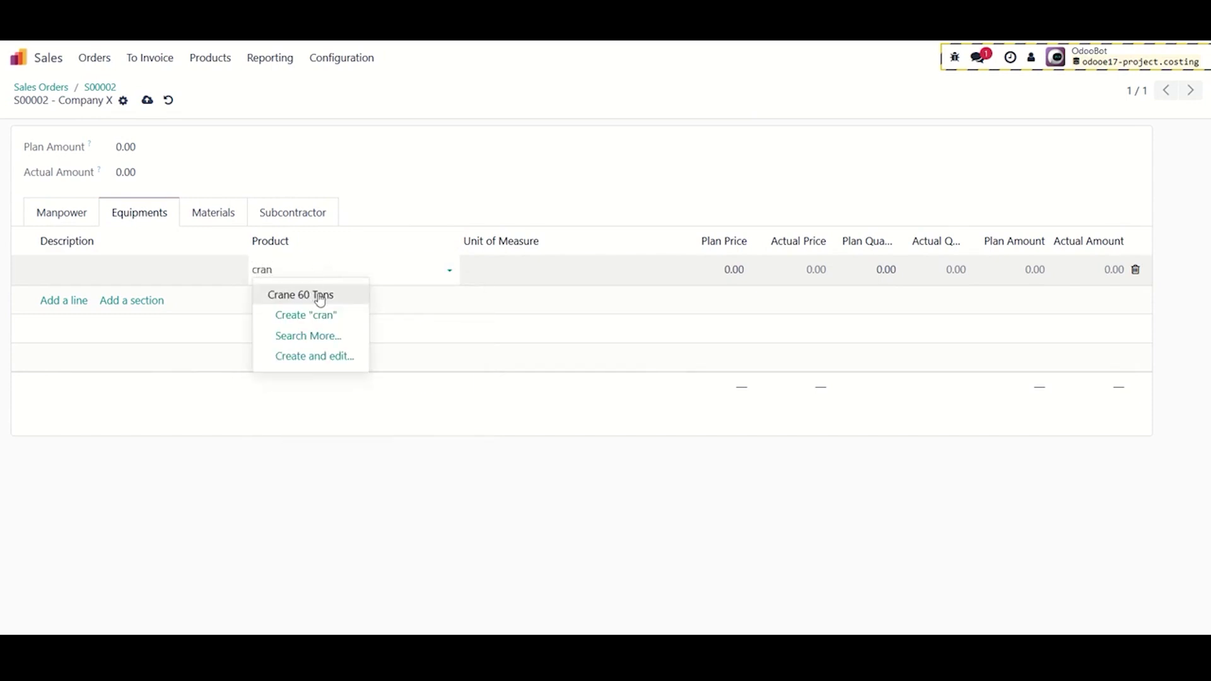
text(n)
click(320, 299)
click(726, 271)
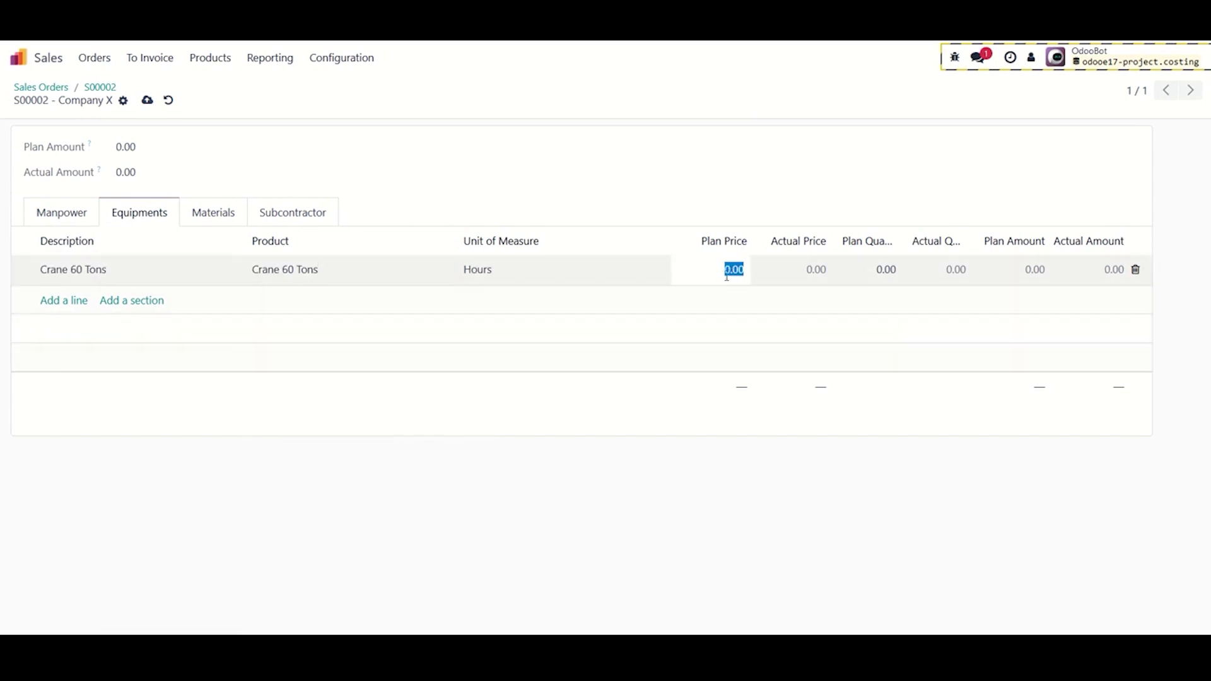
text(6)
click(889, 270)
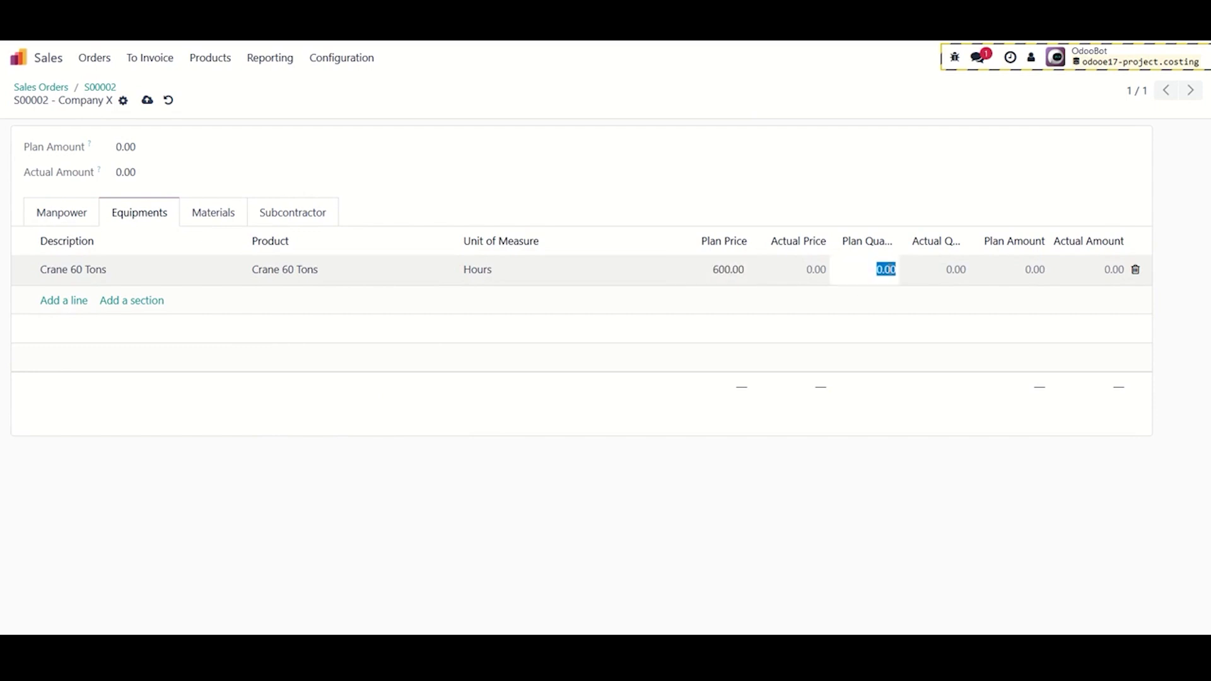
text(1)
click(481, 241)
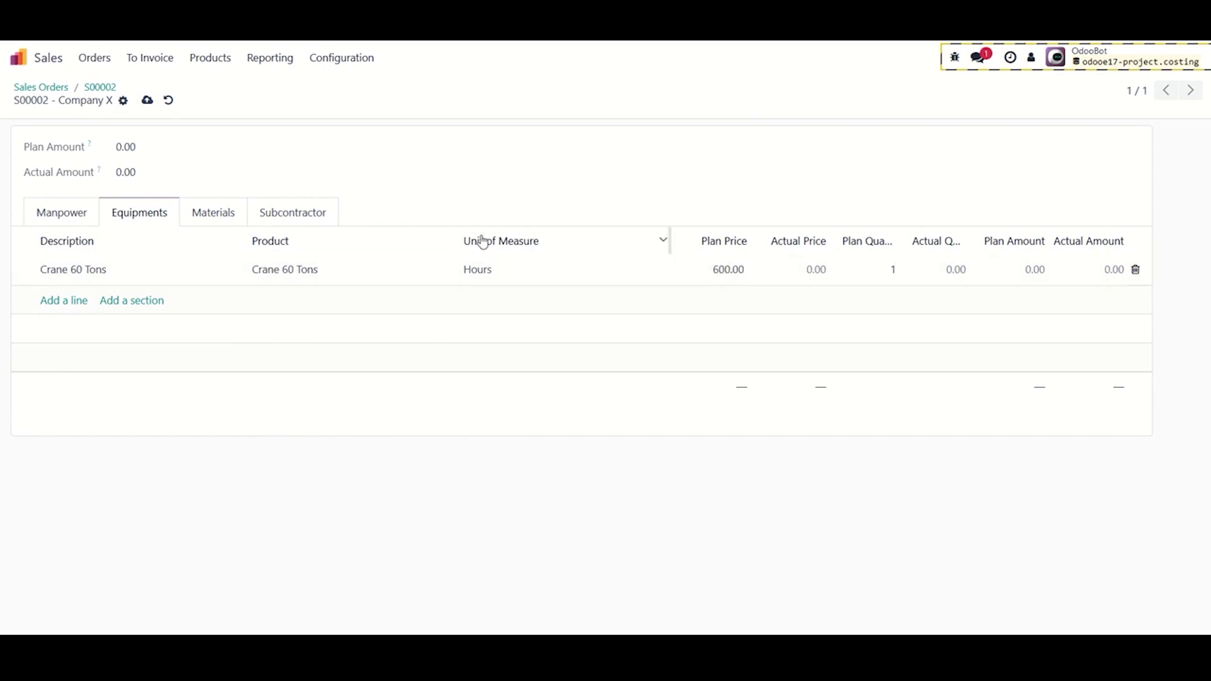
Add a Carpet line in the Materials costing tab.
click(205, 217)
click(72, 270)
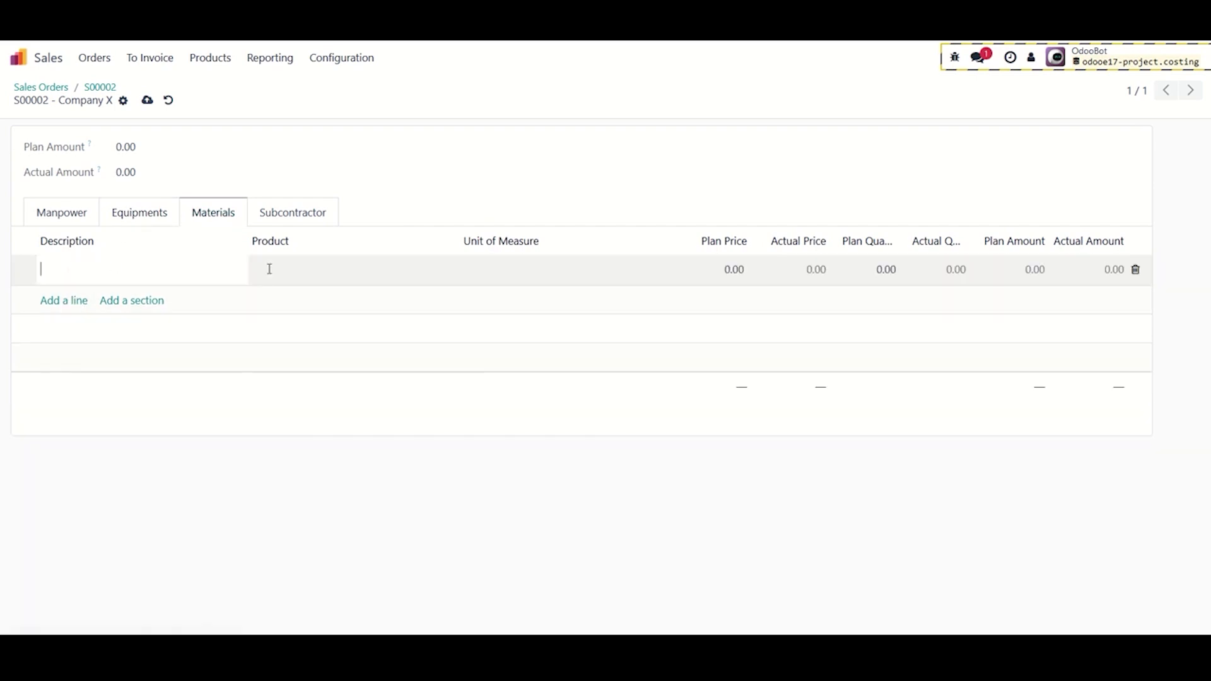
click(290, 270)
text(carp)
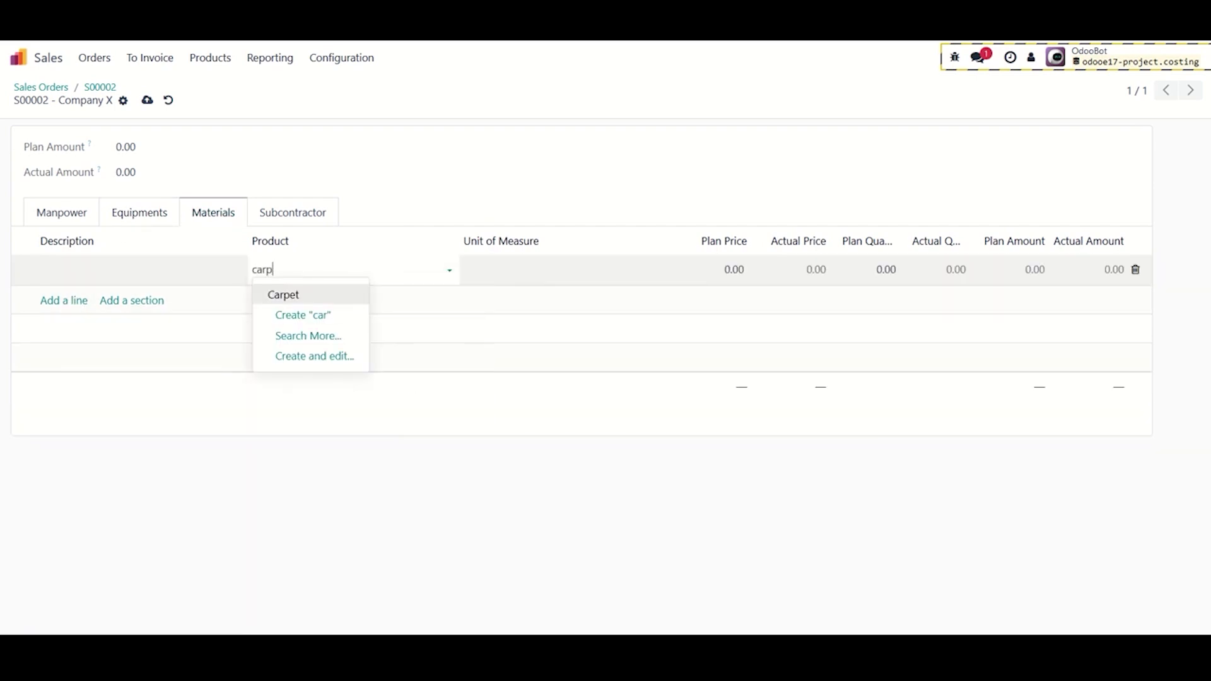
click(315, 296)
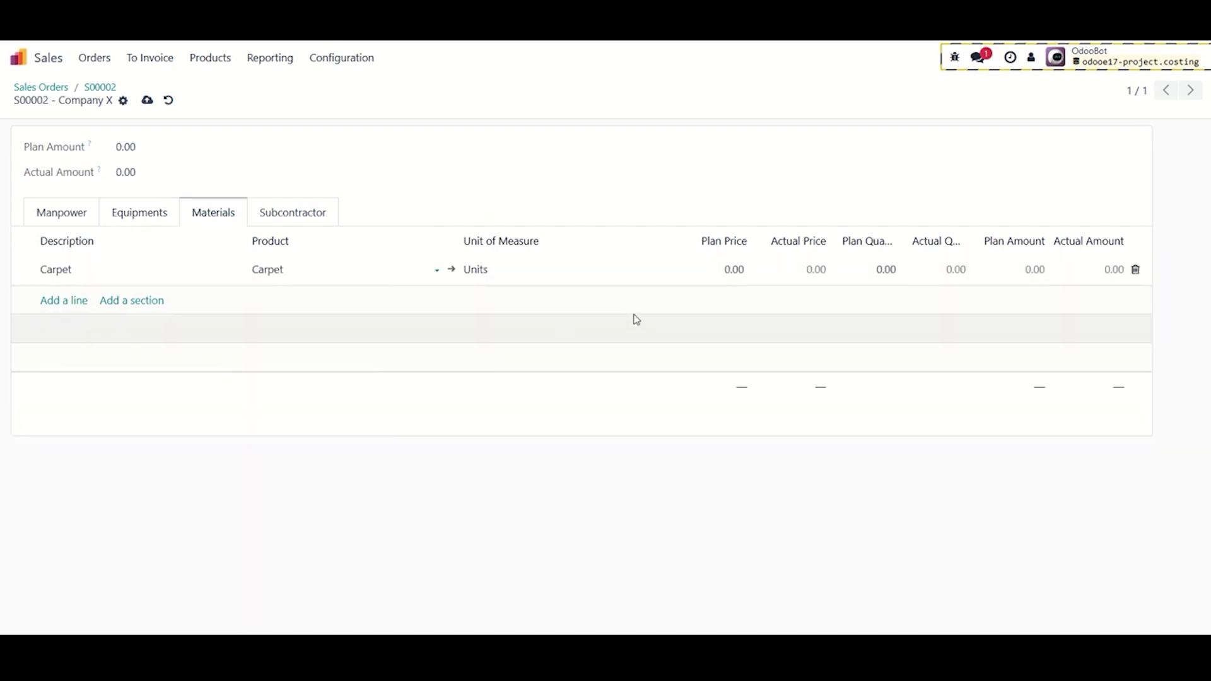
Give the carpet plan price 500 and plan quantity 1, then save the costing sheet.
click(729, 268)
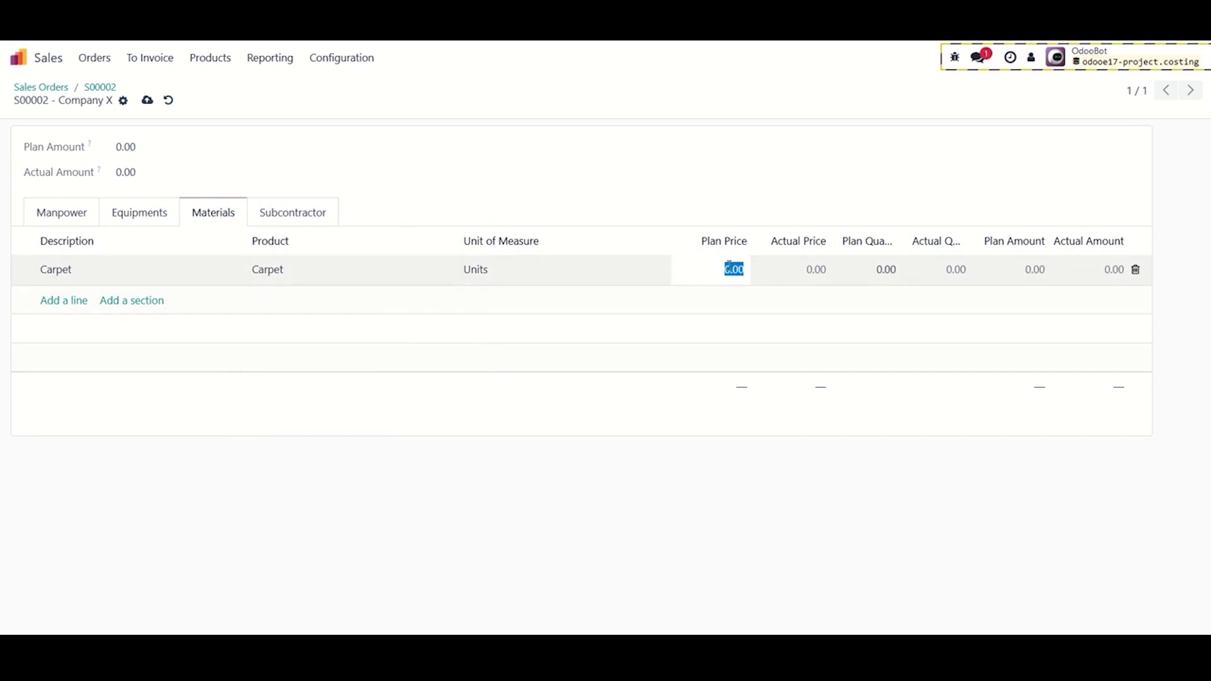
text(5)
click(890, 276)
click(892, 274)
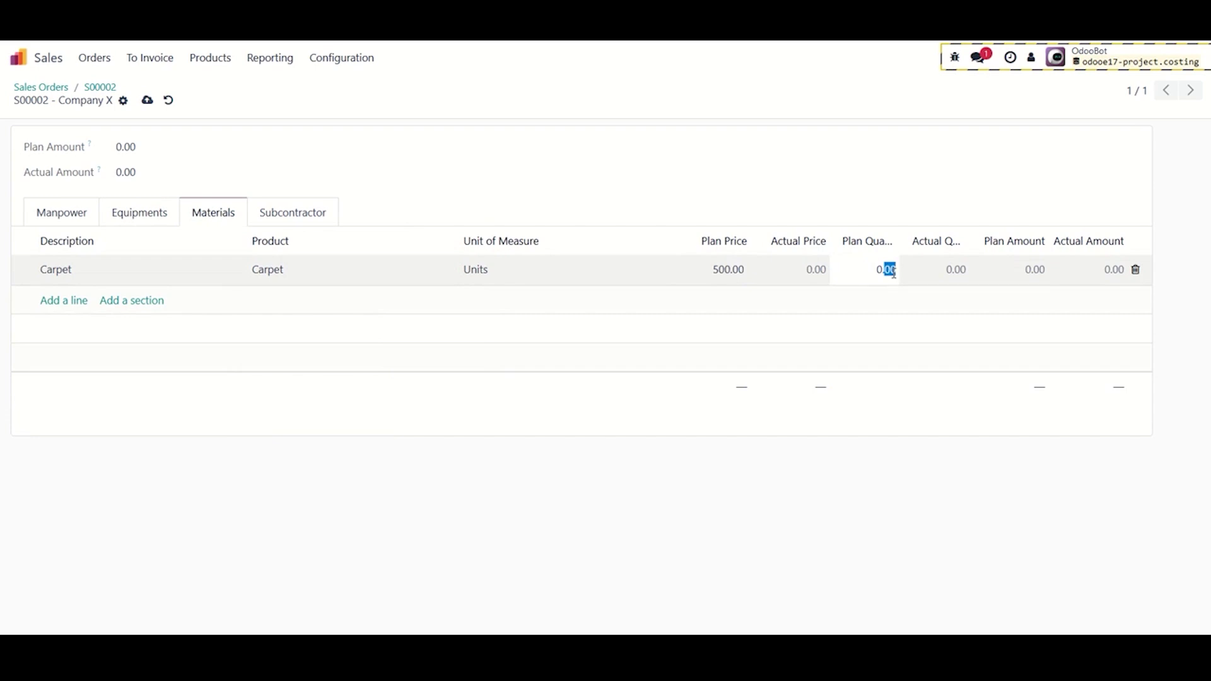
text(1)
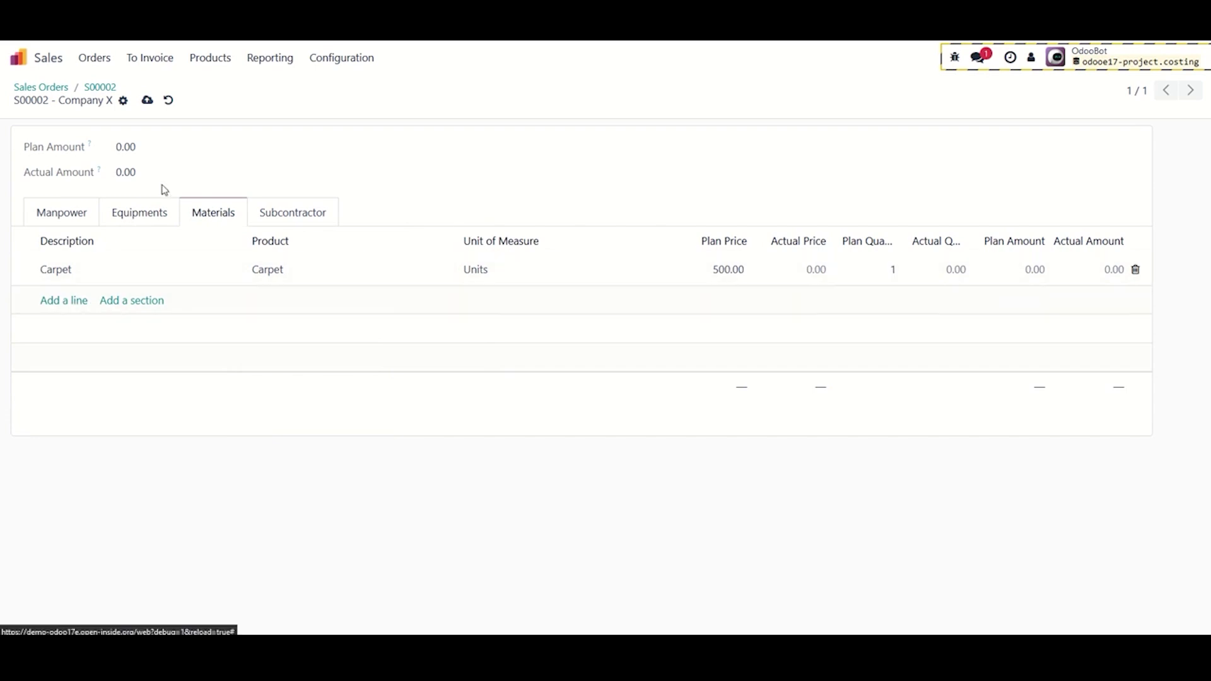
click(148, 101)
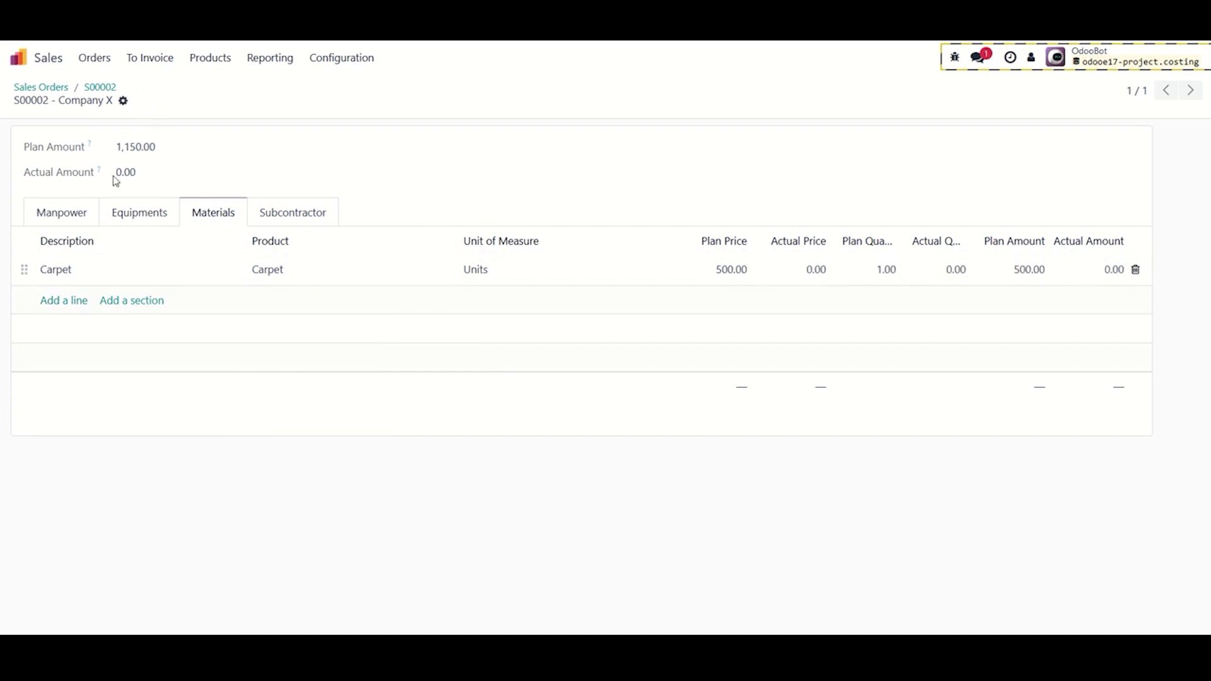
Add an Interior Decoration line in the Subcontractor costing tab.
click(270, 219)
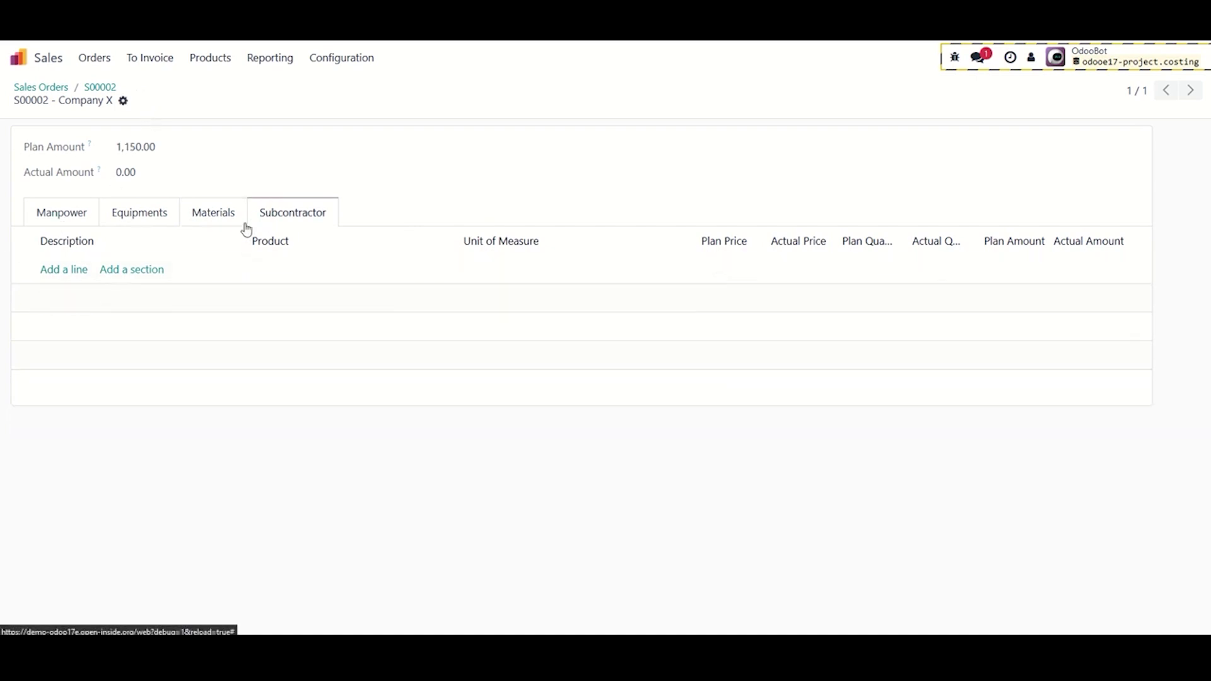
click(53, 267)
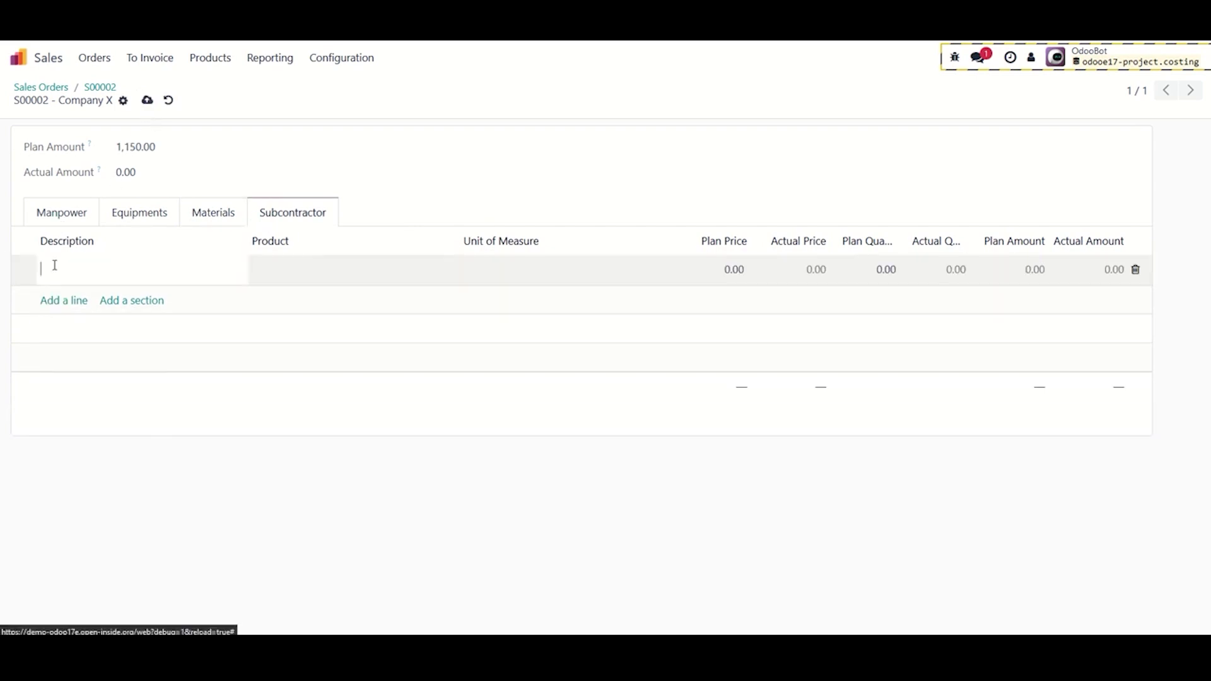
click(315, 281)
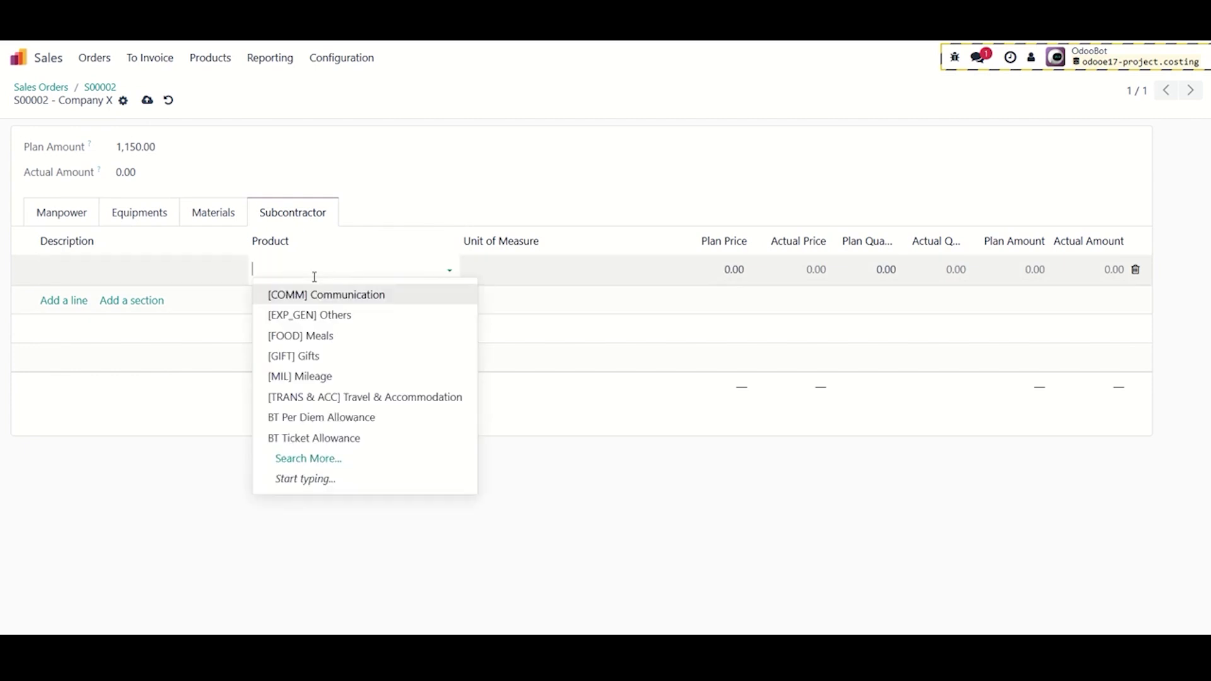
text(int)
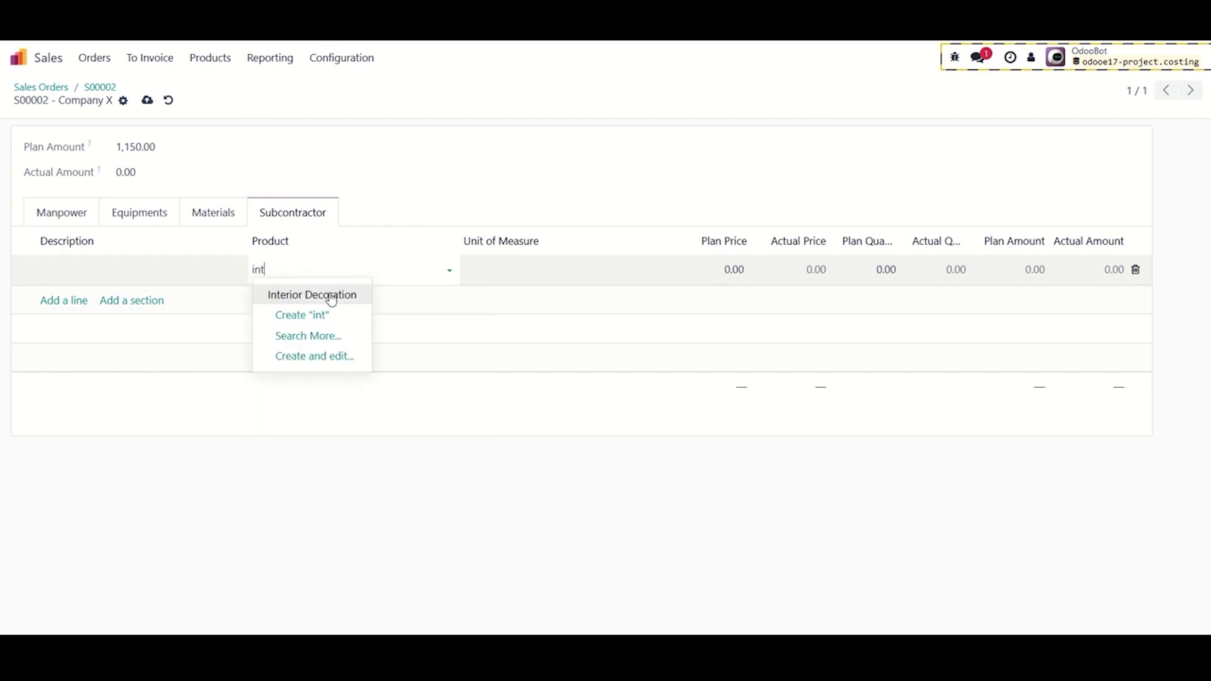
click(331, 295)
Set its plan price 900 and quantity 1, save, and return to order S00002.
click(726, 270)
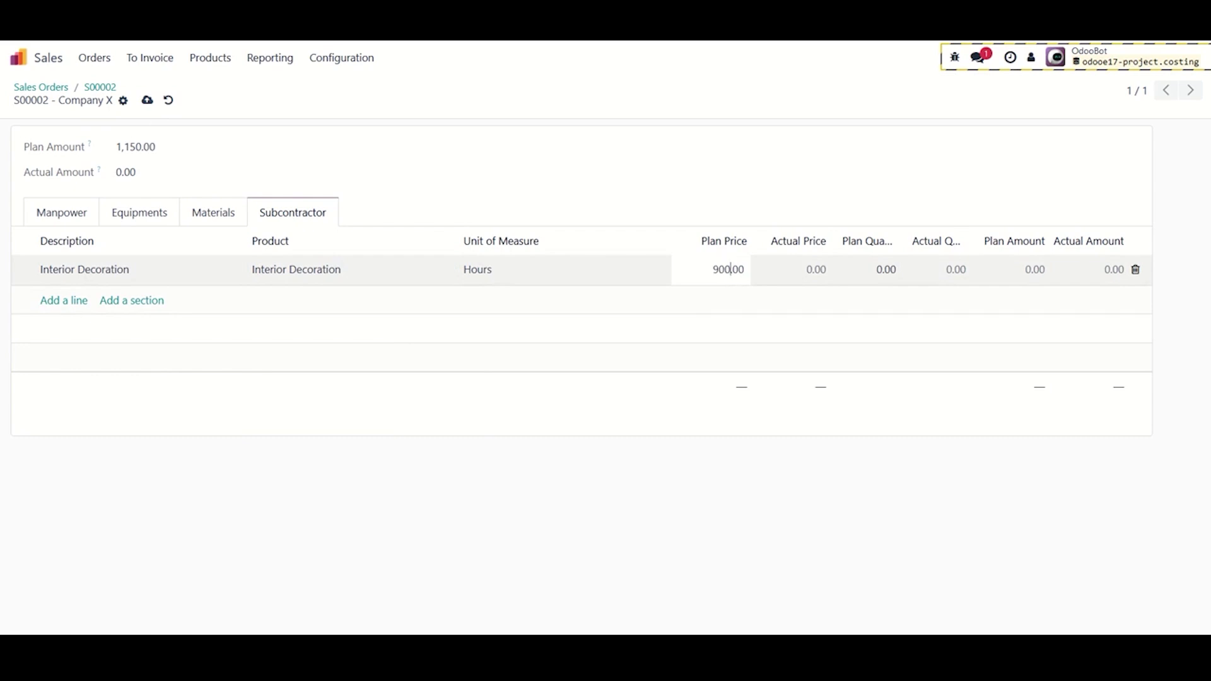
click(892, 269)
text(1)
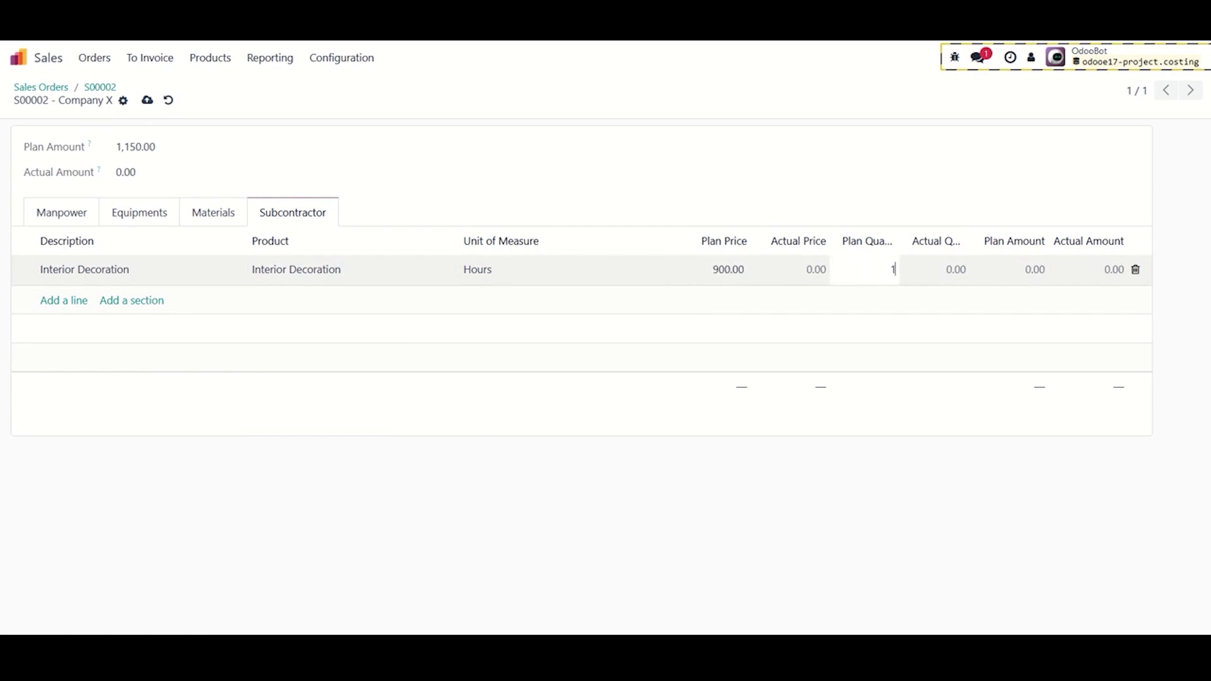
click(144, 106)
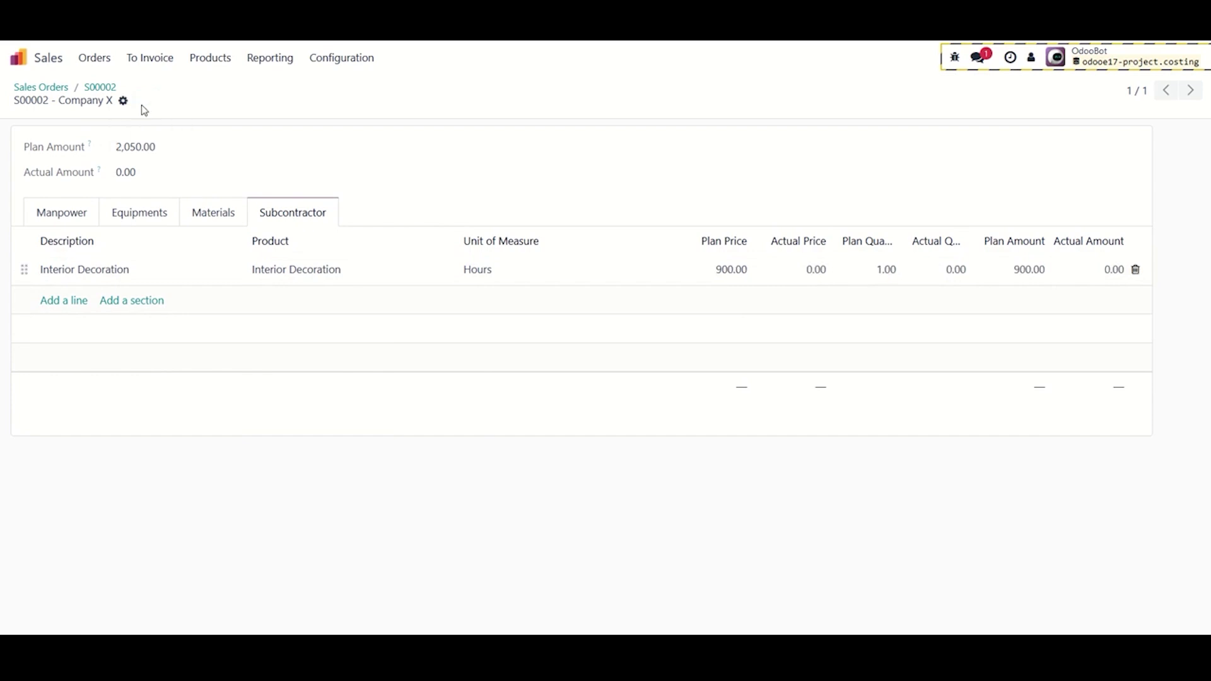
click(101, 93)
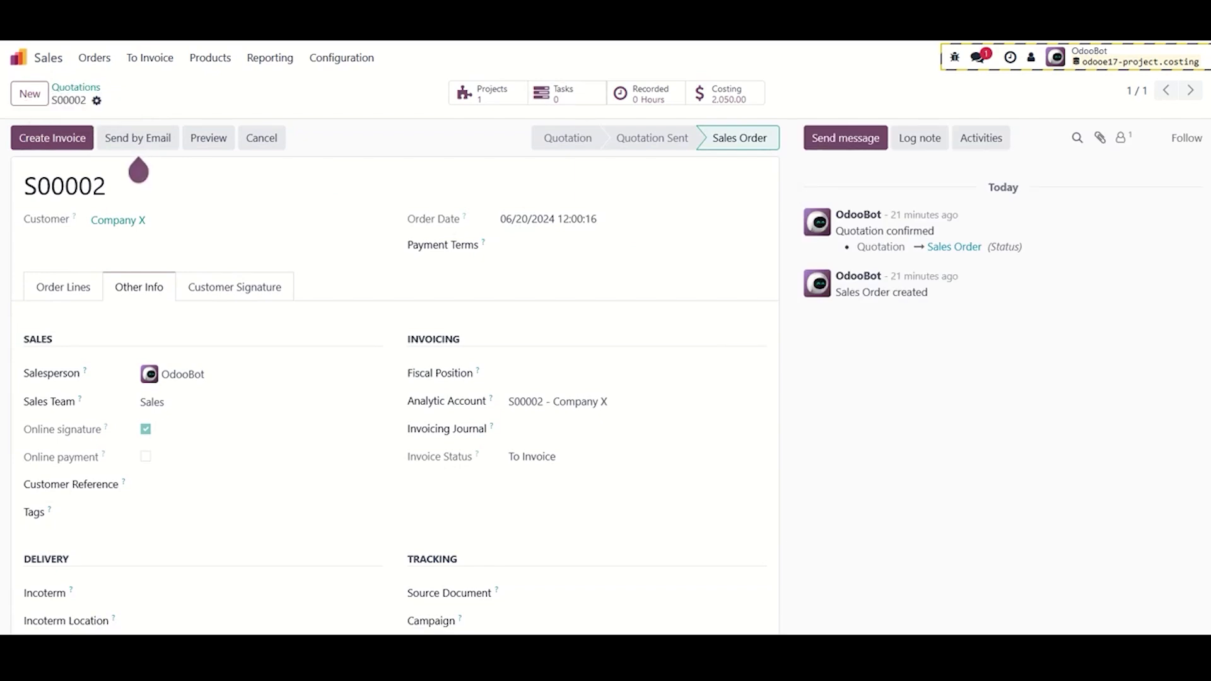
Go from sales order S00002 back to the Odoo apps menu.
click(8, 63)
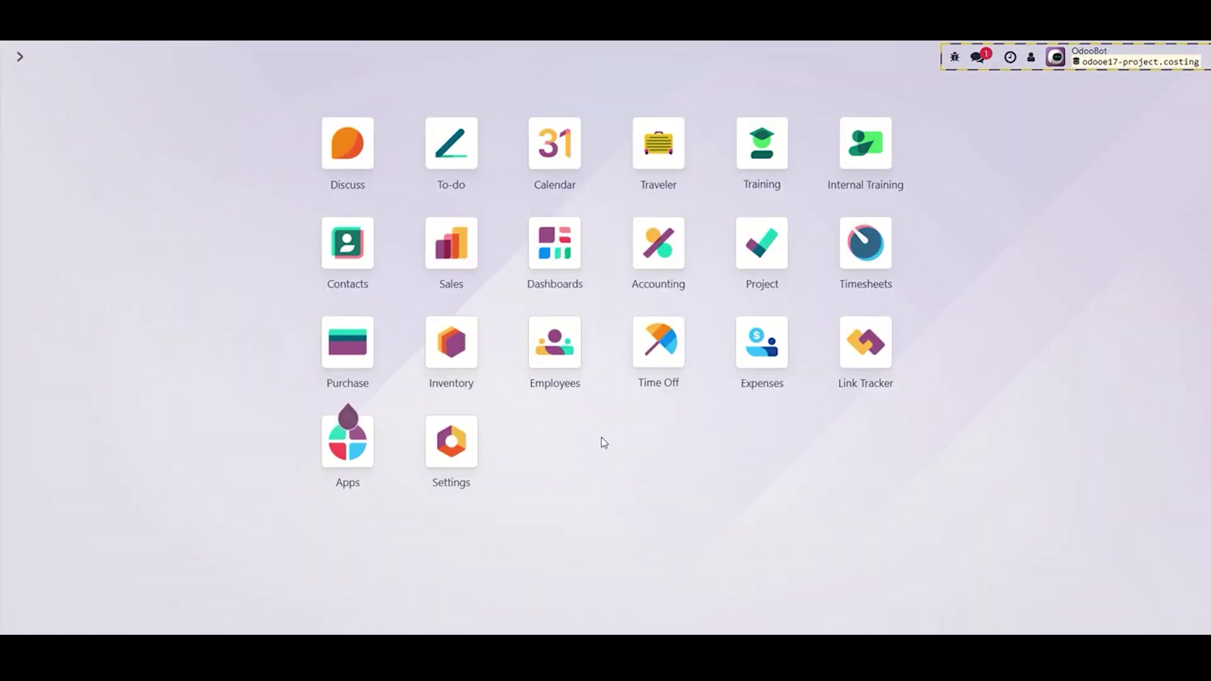
Open Timesheets, show everyone's timesheets, and start a new entry.
click(880, 253)
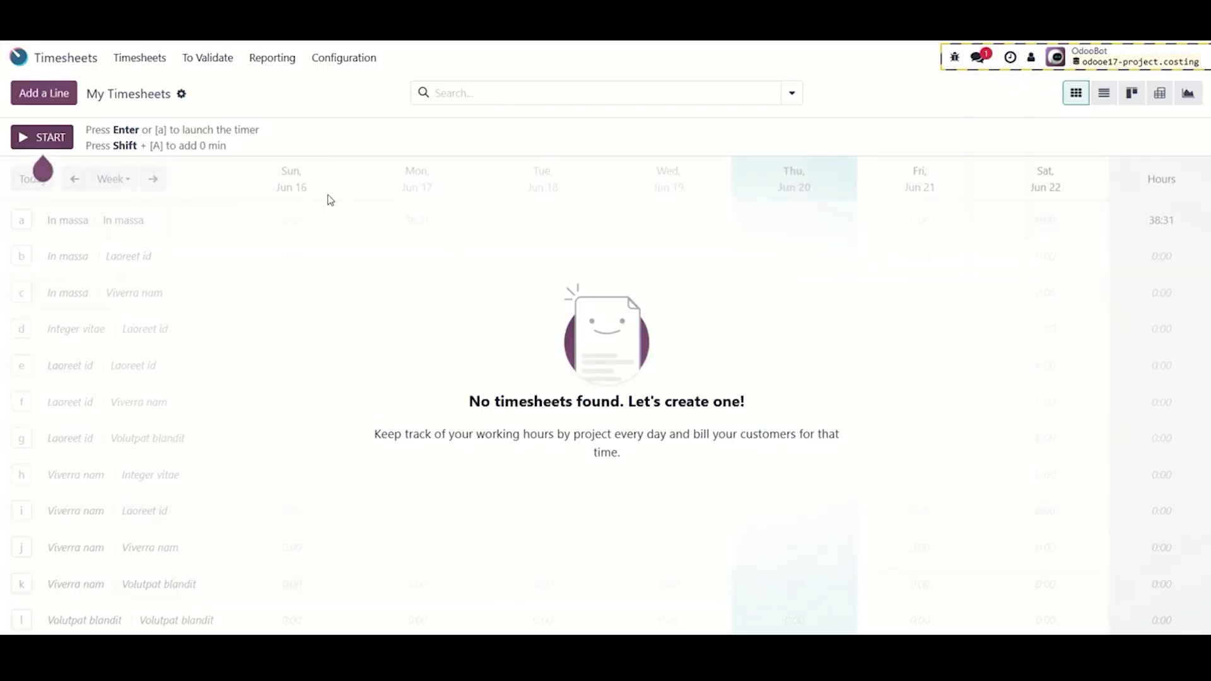
click(140, 57)
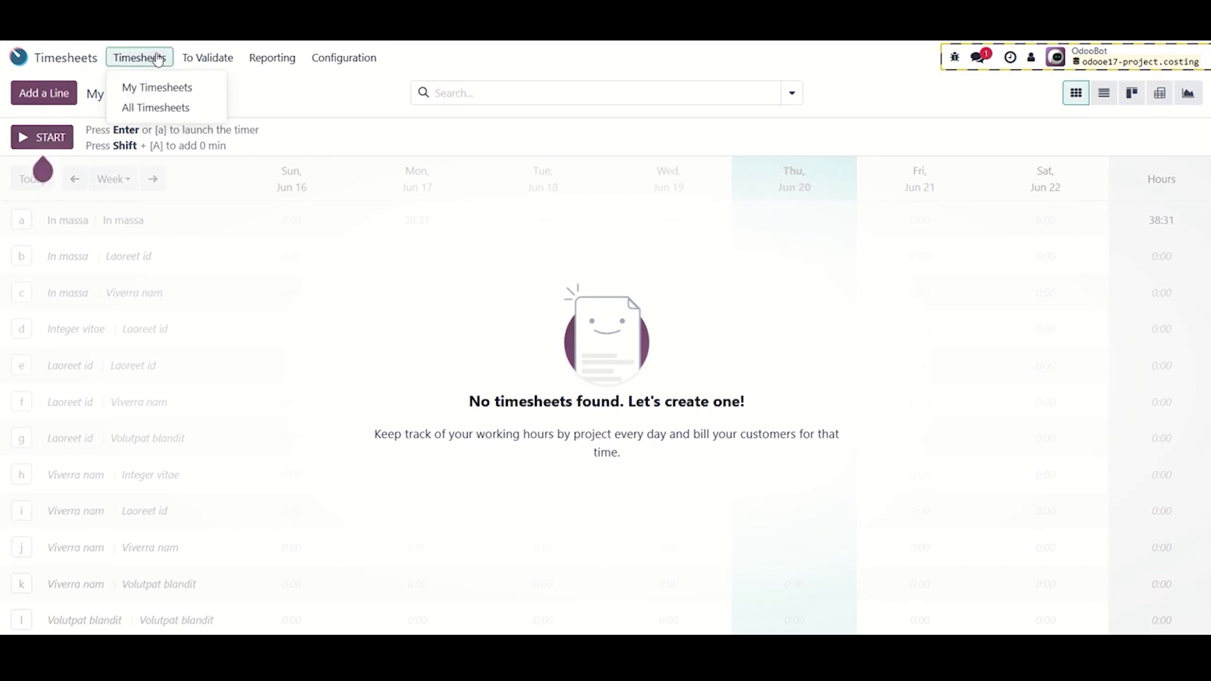
click(162, 108)
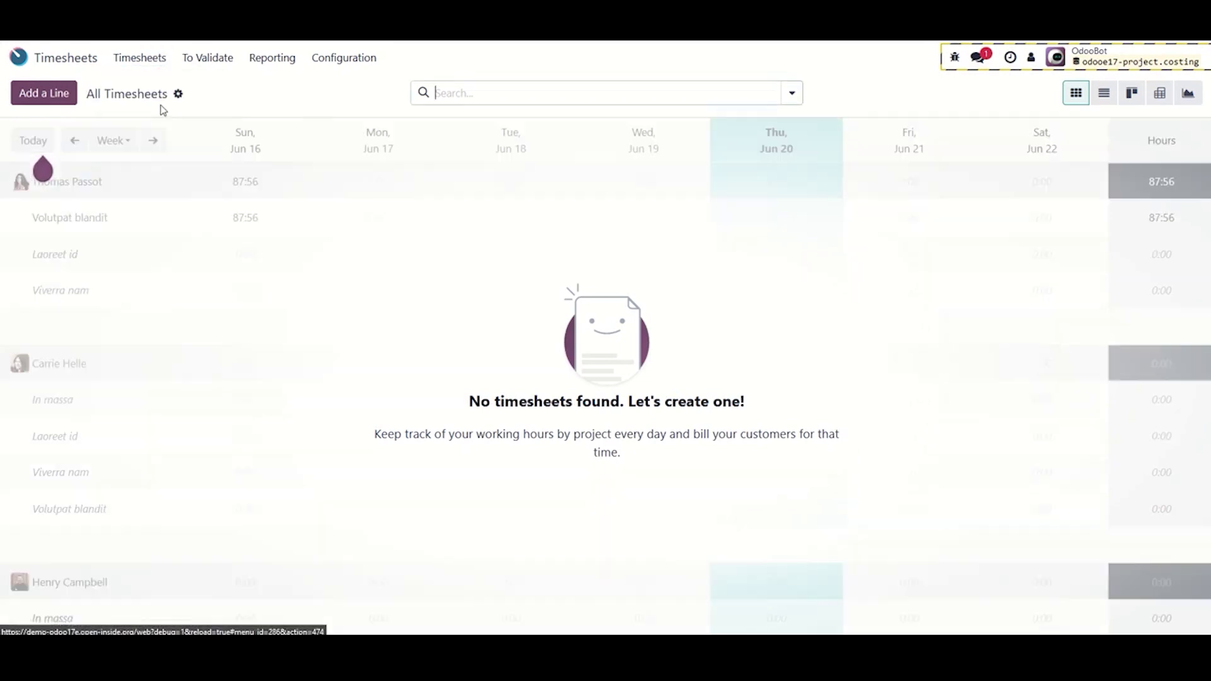
click(50, 101)
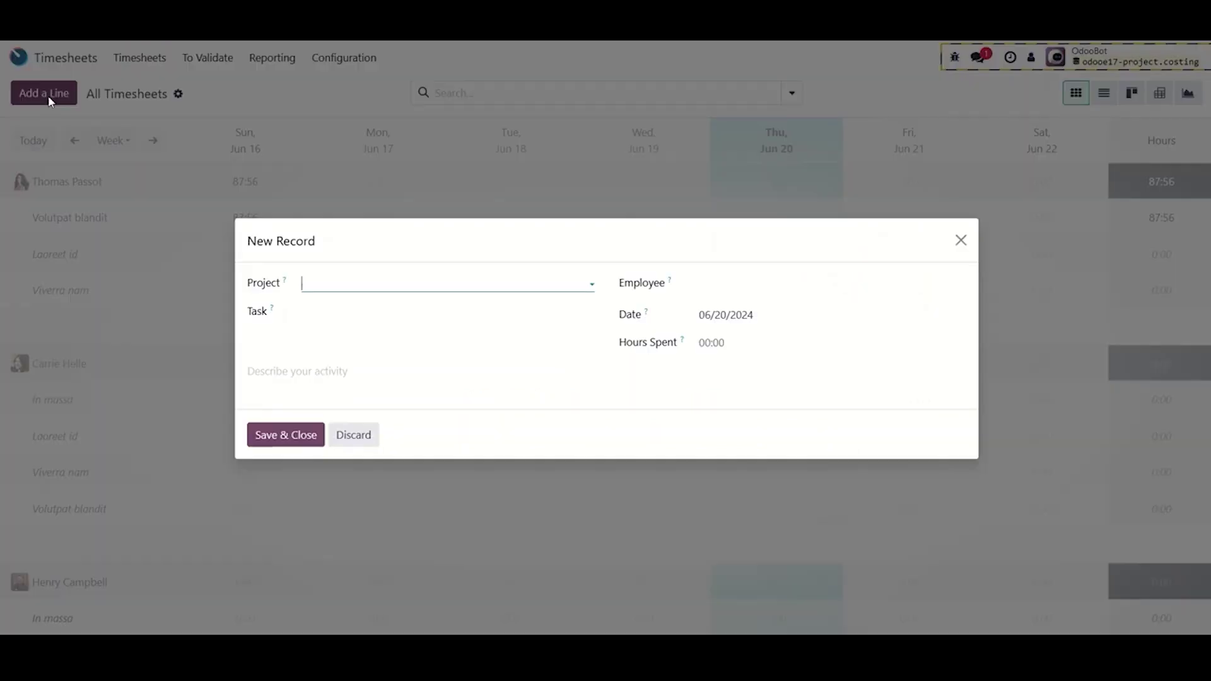
Log 4 hours for the employee on project S00002 - Stage and save it.
click(733, 281)
click(737, 313)
click(406, 283)
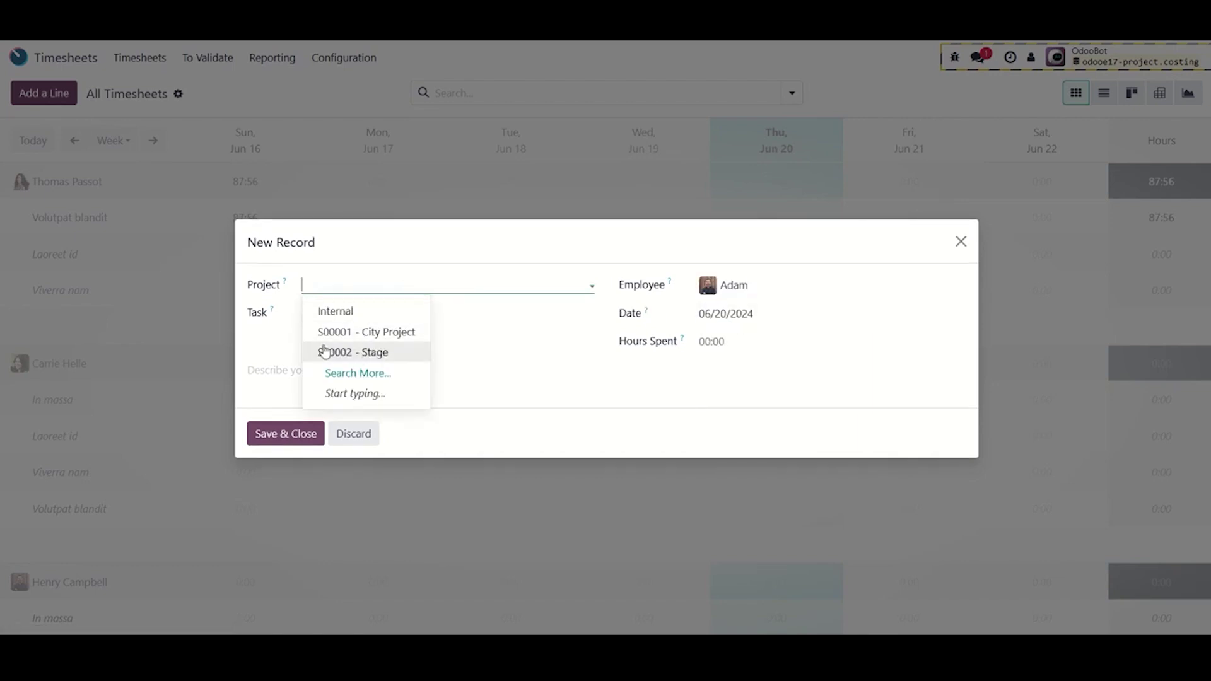
click(388, 358)
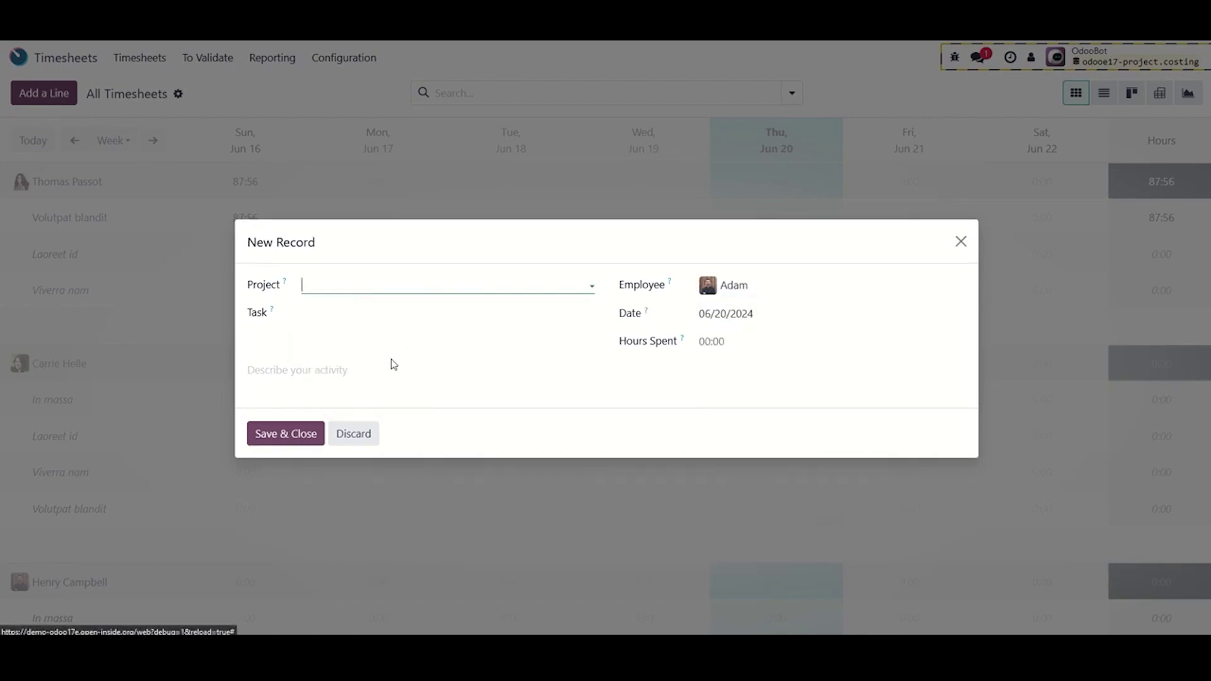
click(732, 339)
text(4)
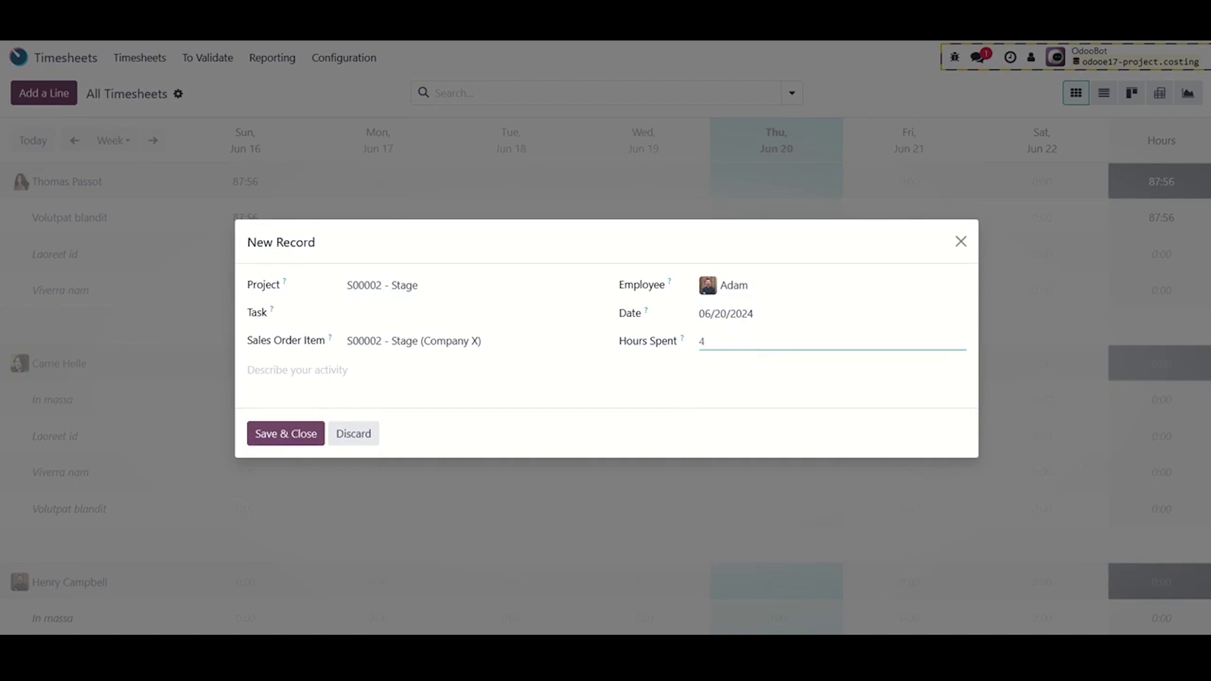
click(285, 434)
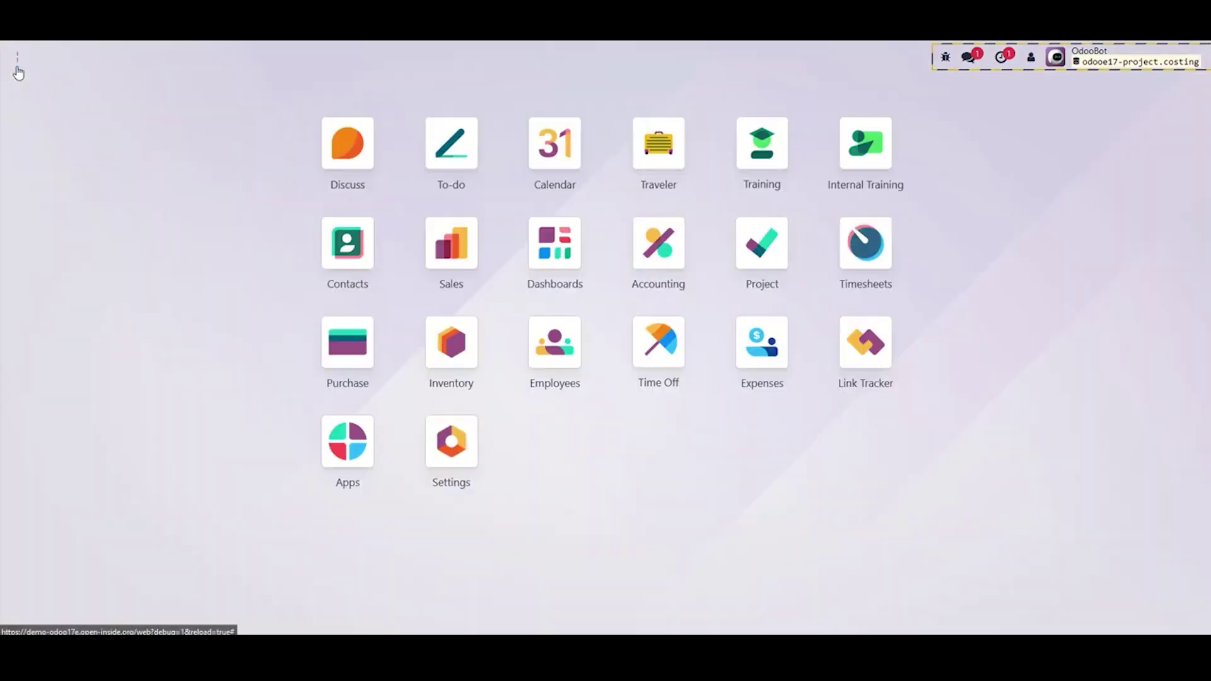
Create a new vendor bill from Accounting's Vendors > Bills list.
click(18, 68)
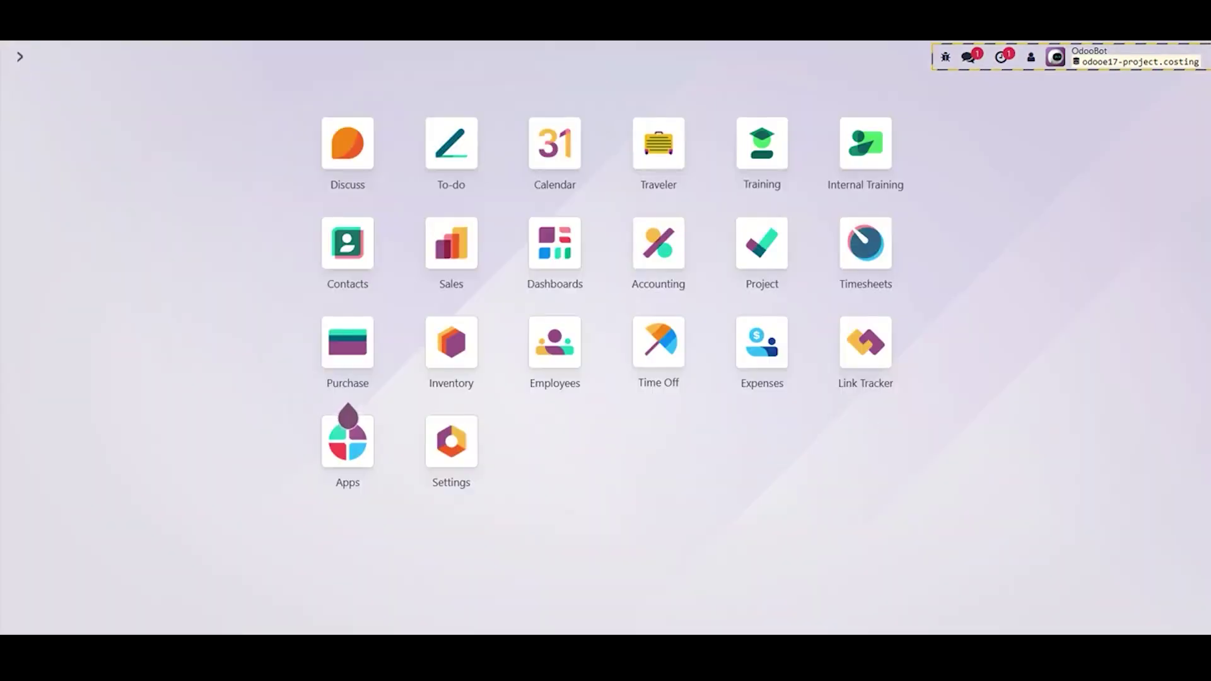
click(266, 57)
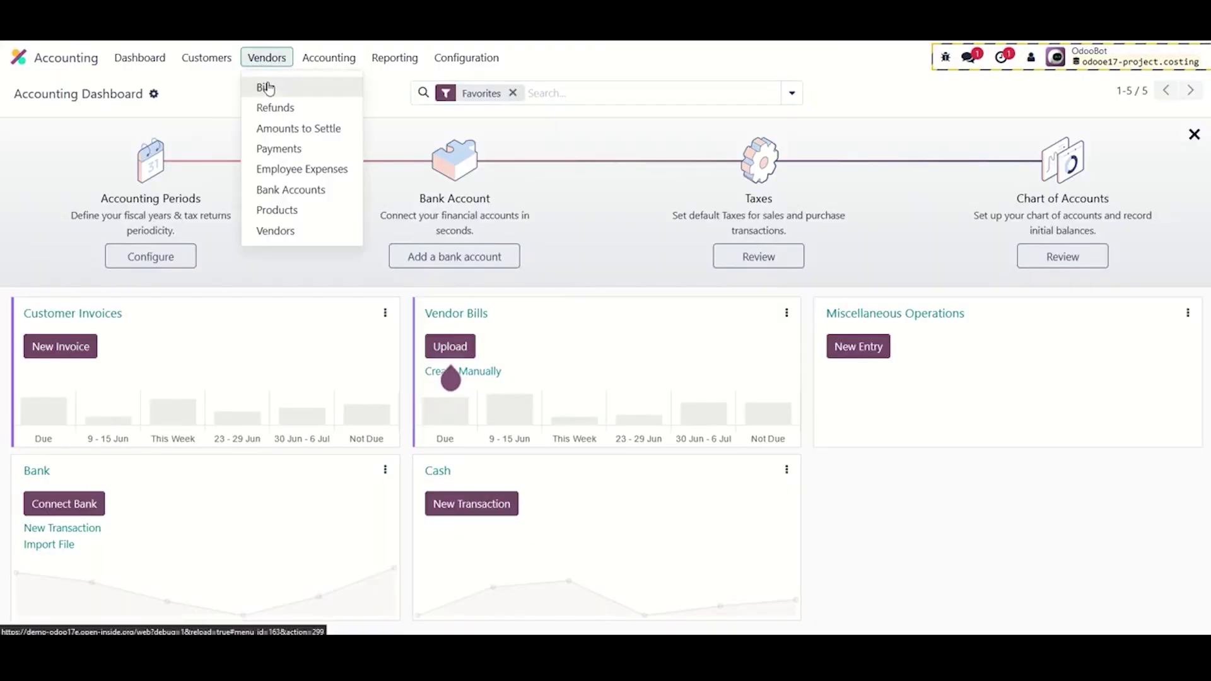
click(263, 84)
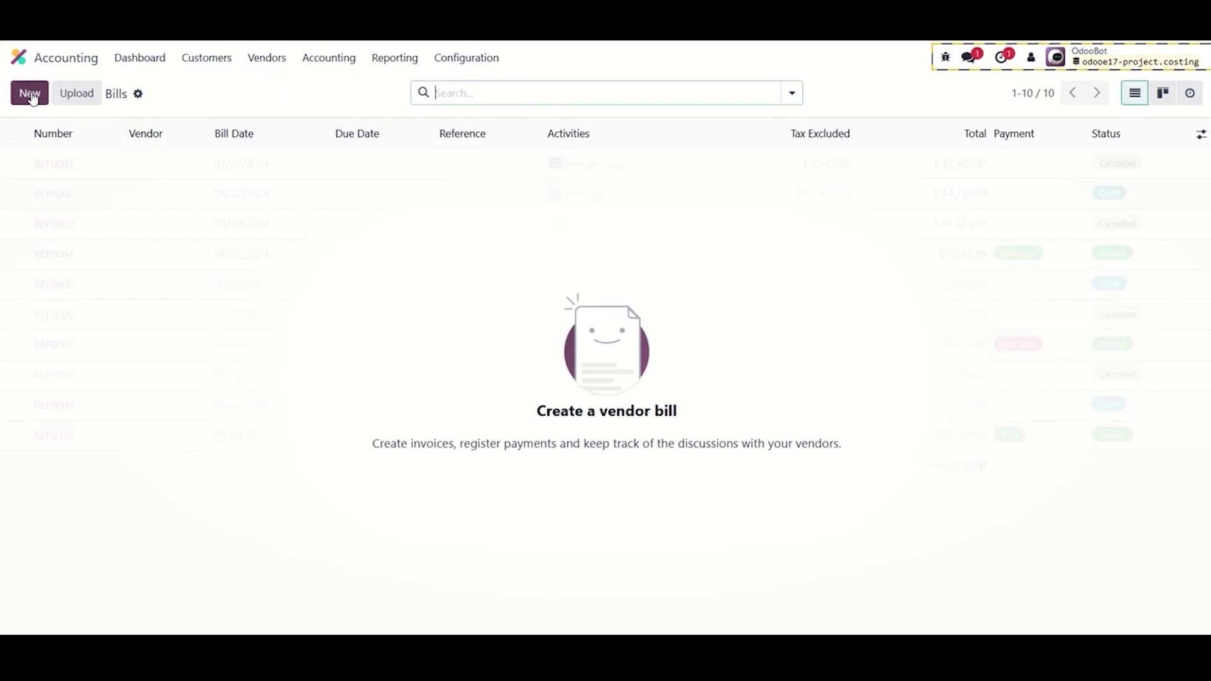
click(32, 96)
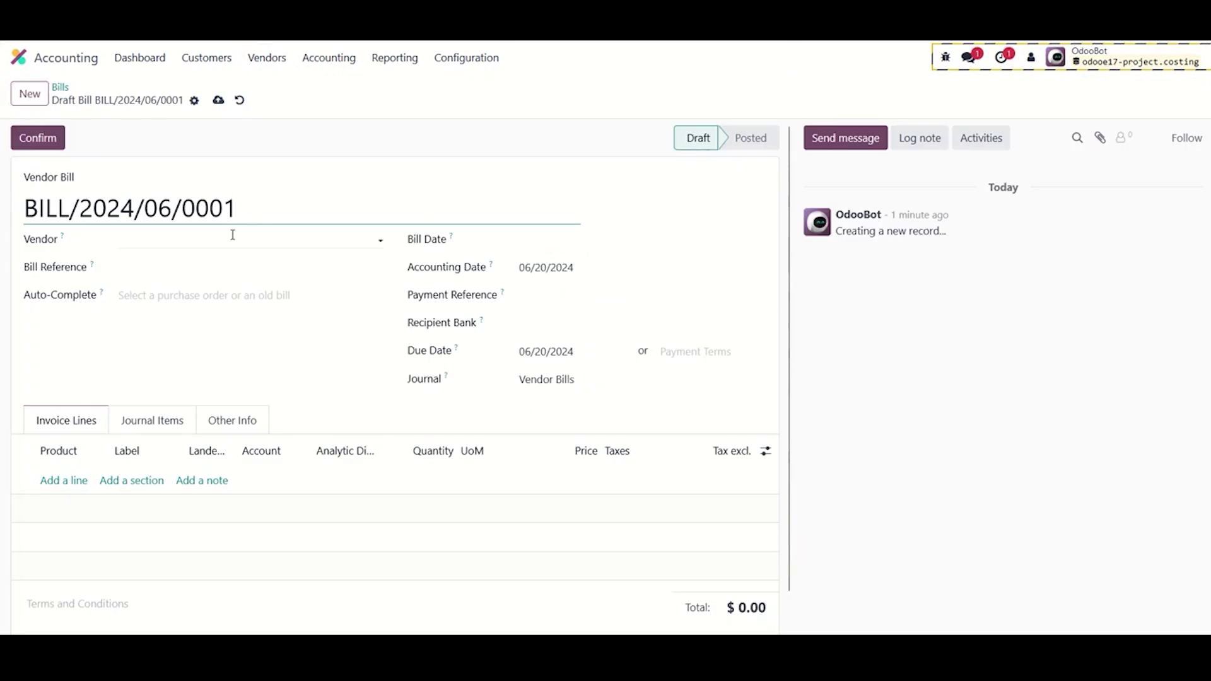
Set the vendor to Azure Interior and the bill date to June 20, 2024.
click(233, 235)
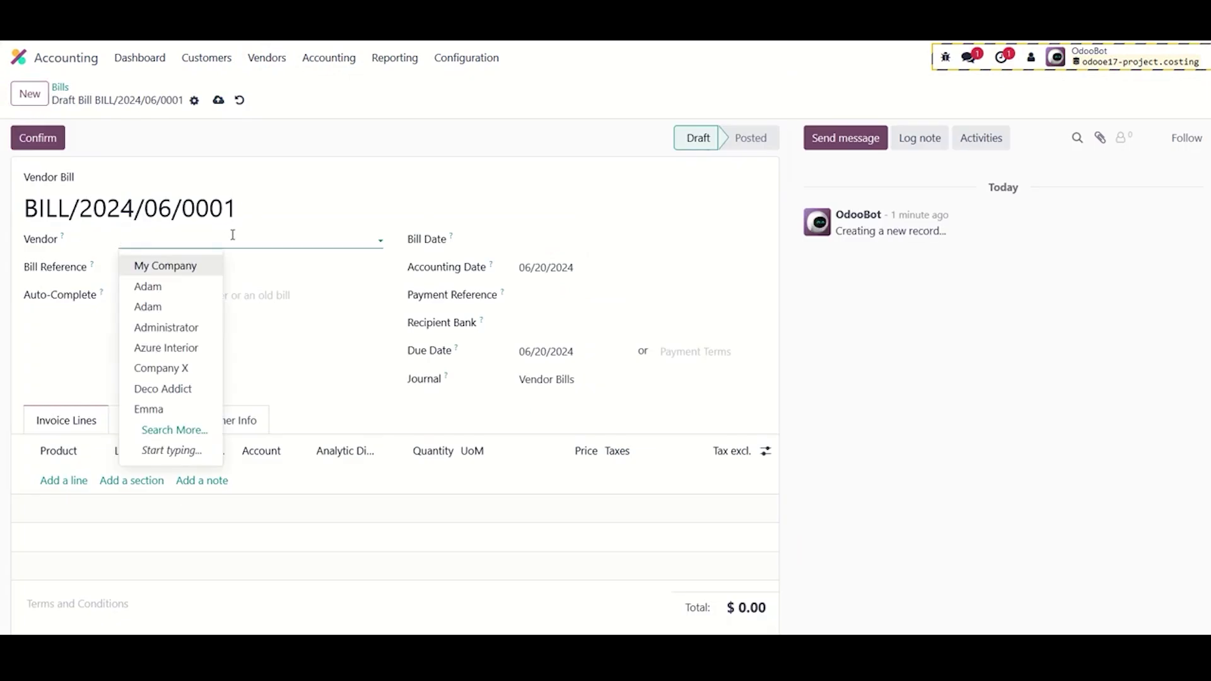
text(azu)
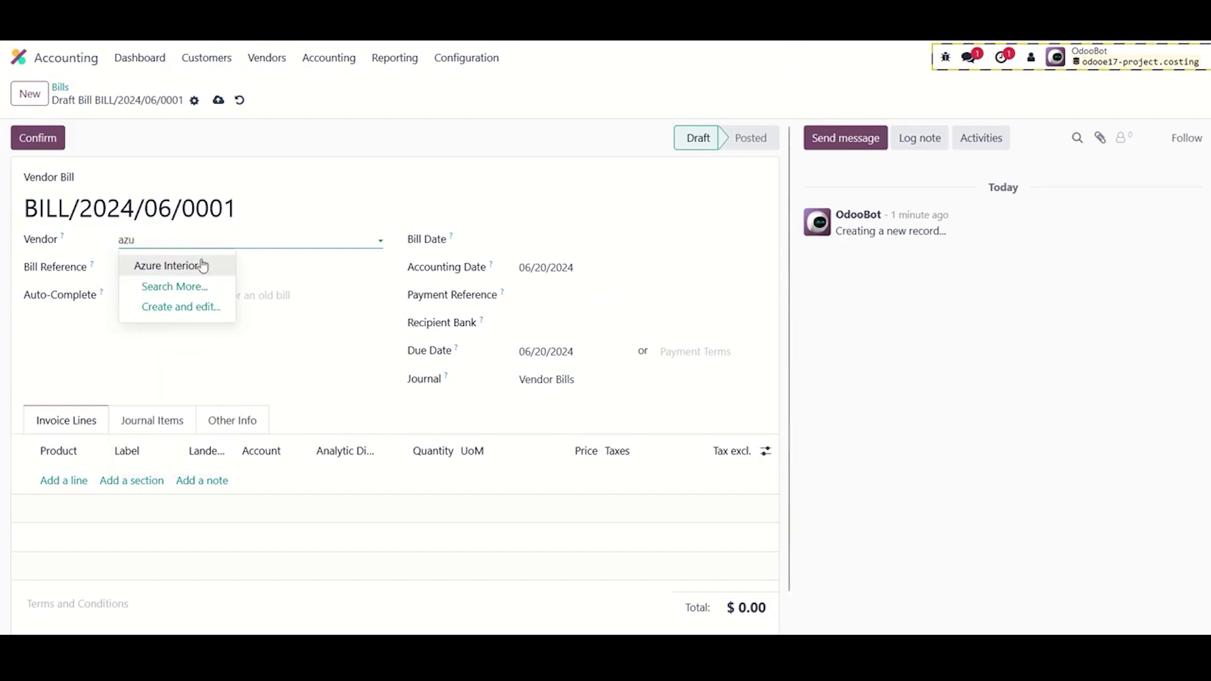
click(200, 265)
click(522, 247)
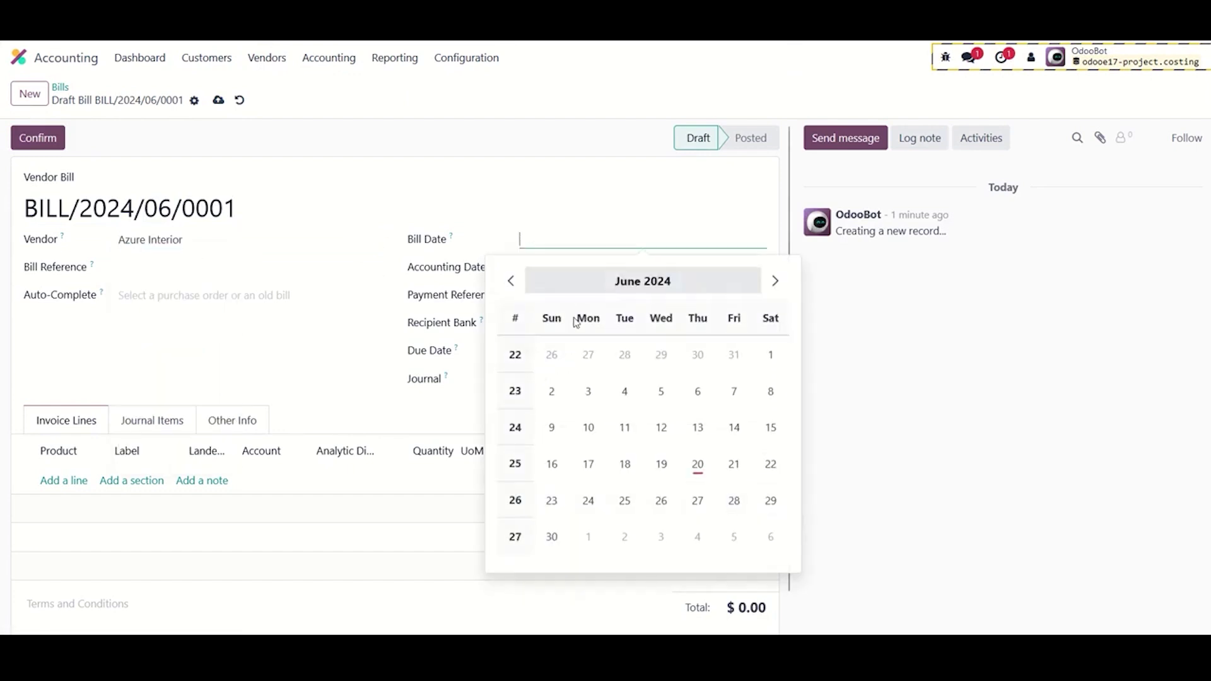
click(695, 465)
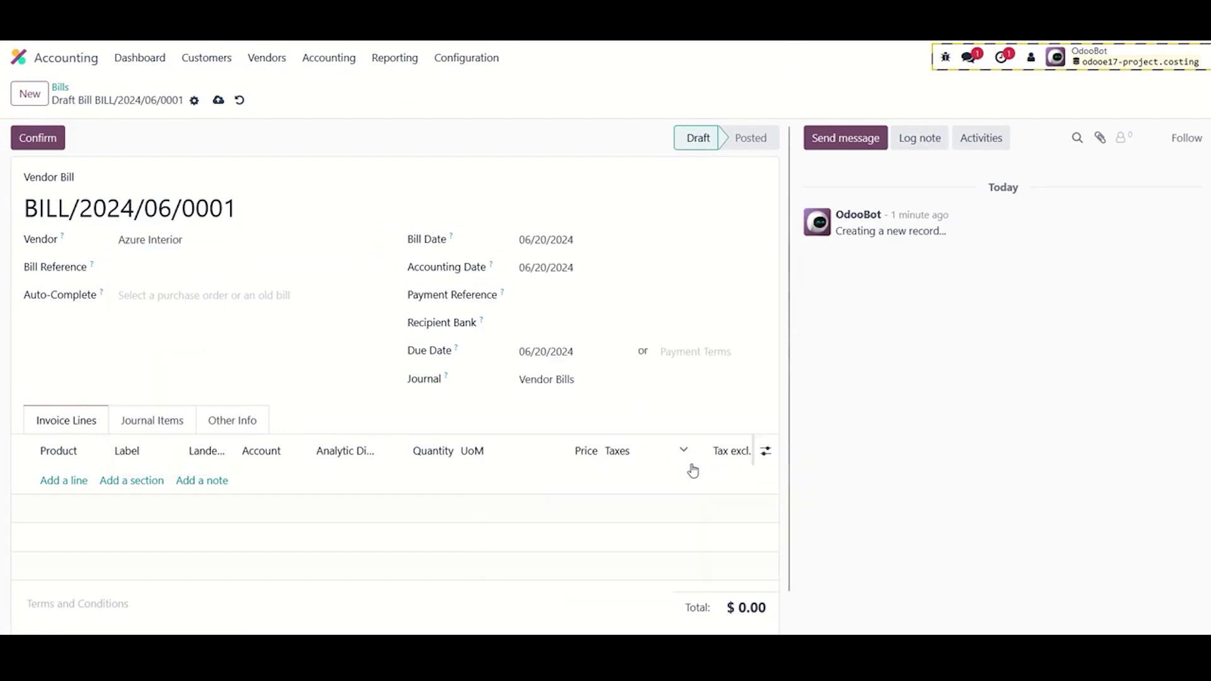
Add an Interior Decoration line at price 700, charged 100% to S00002 - Company X.
click(71, 482)
text(int)
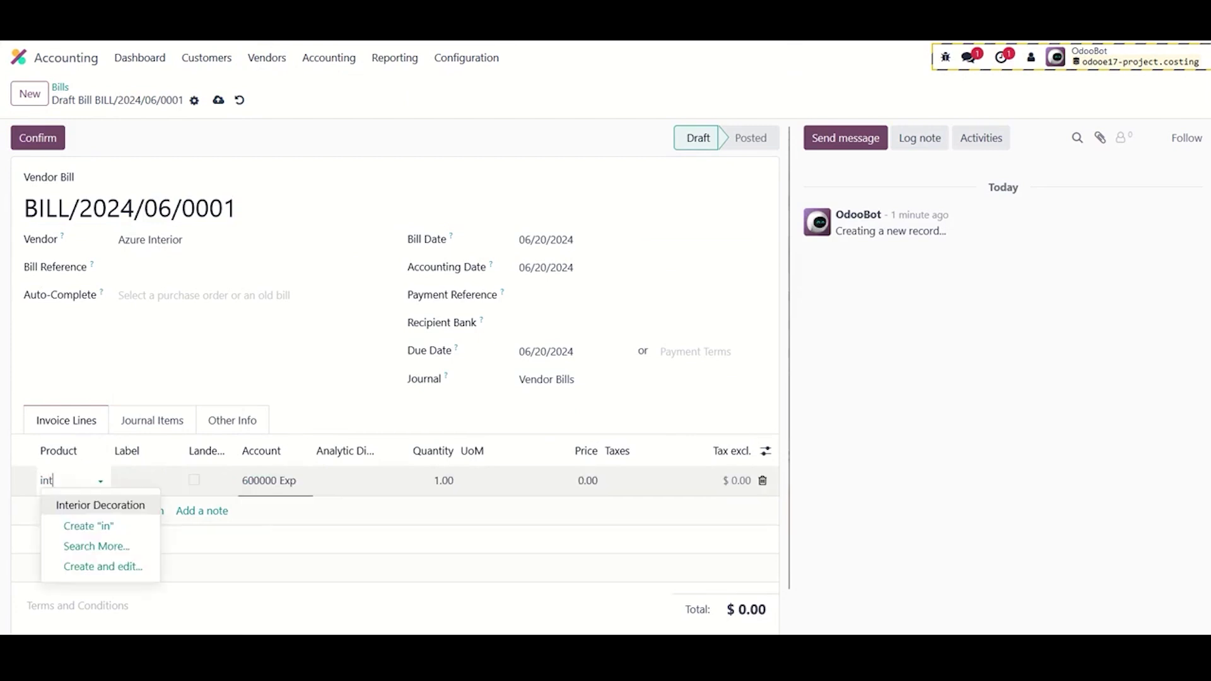
click(89, 505)
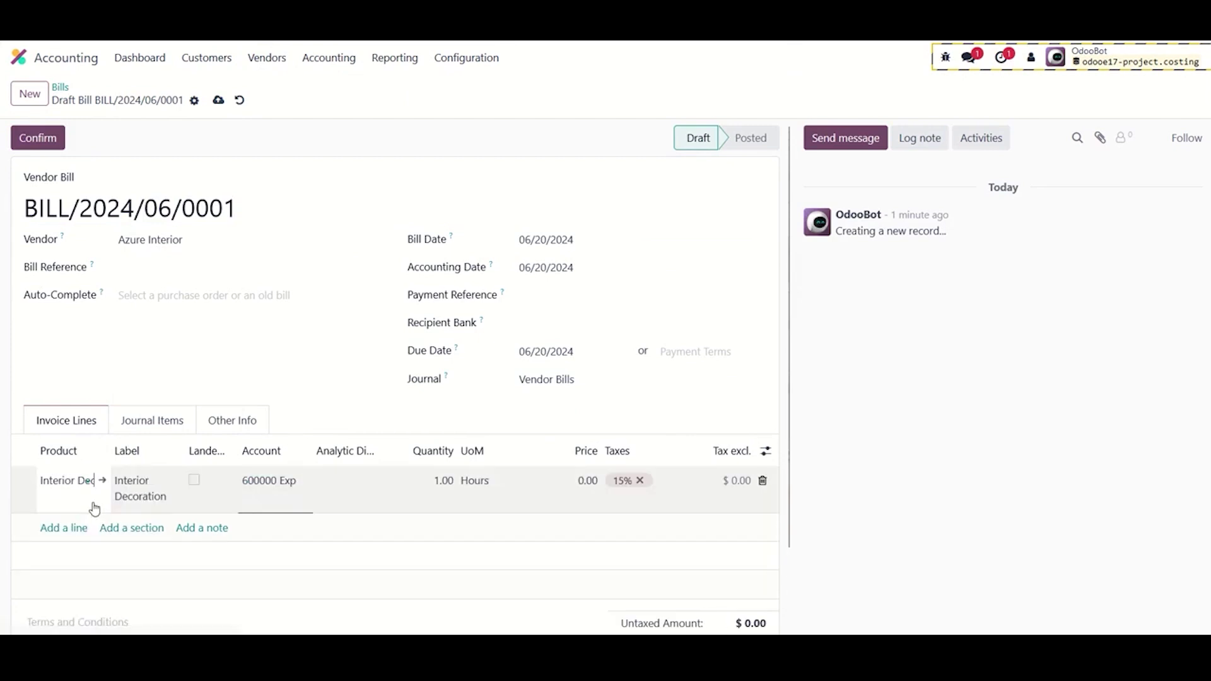
click(356, 482)
click(305, 576)
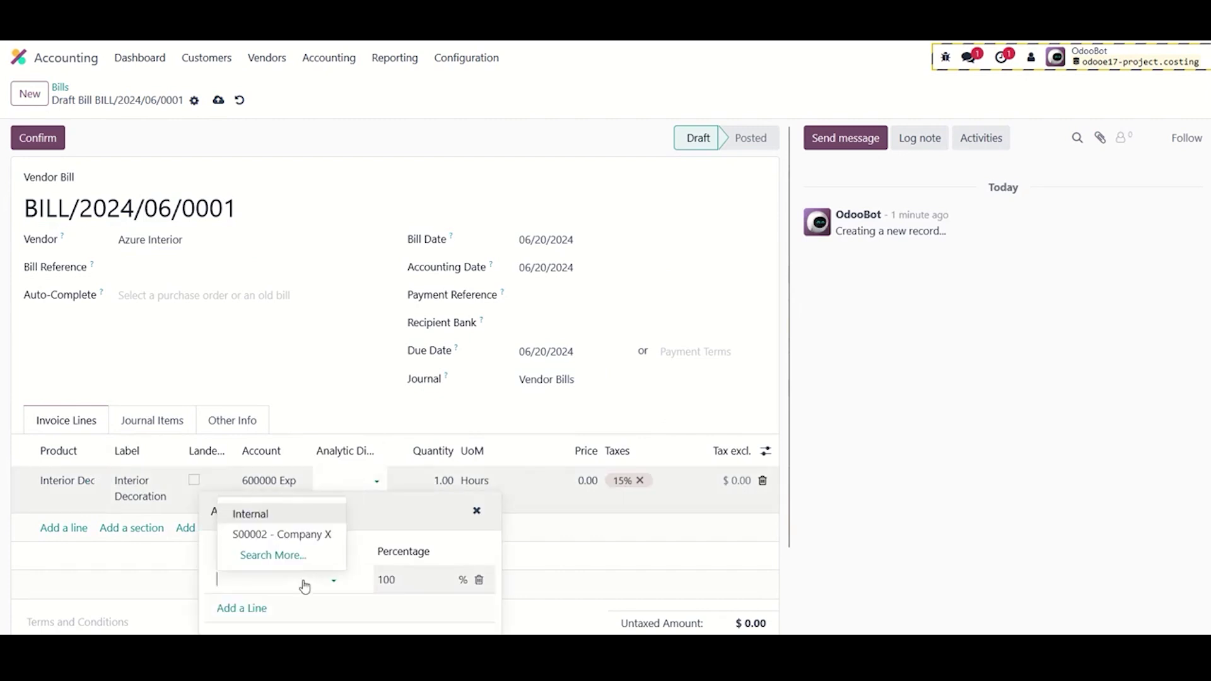
click(313, 541)
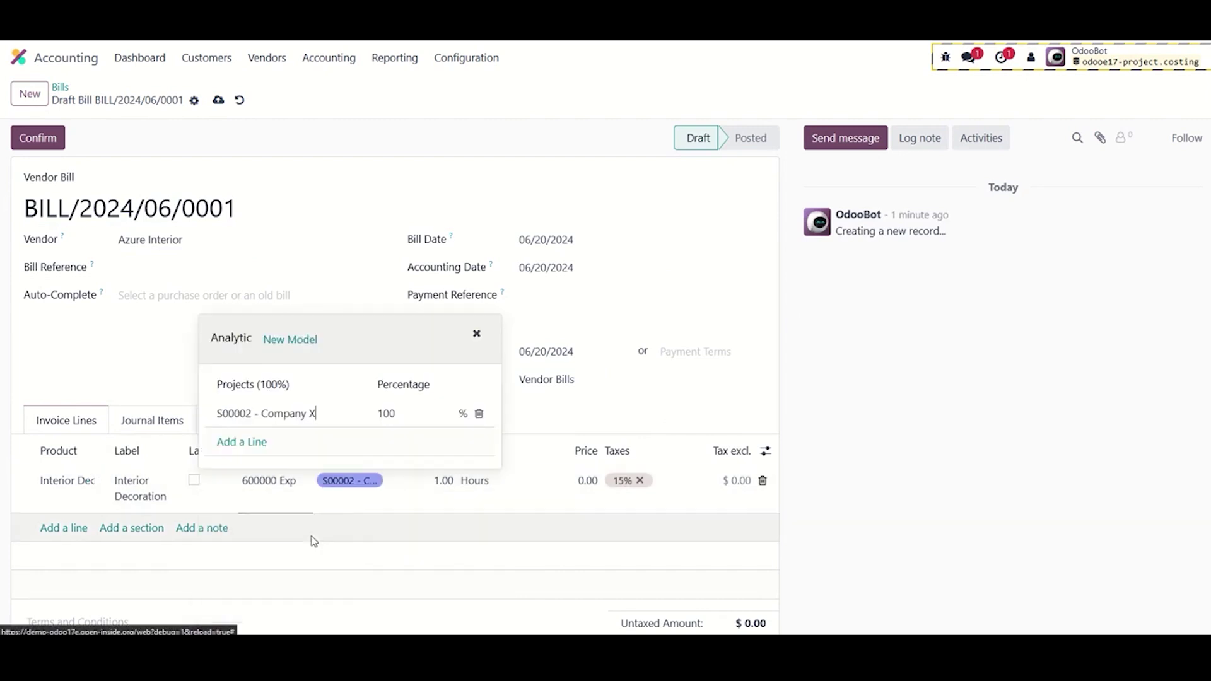
click(305, 549)
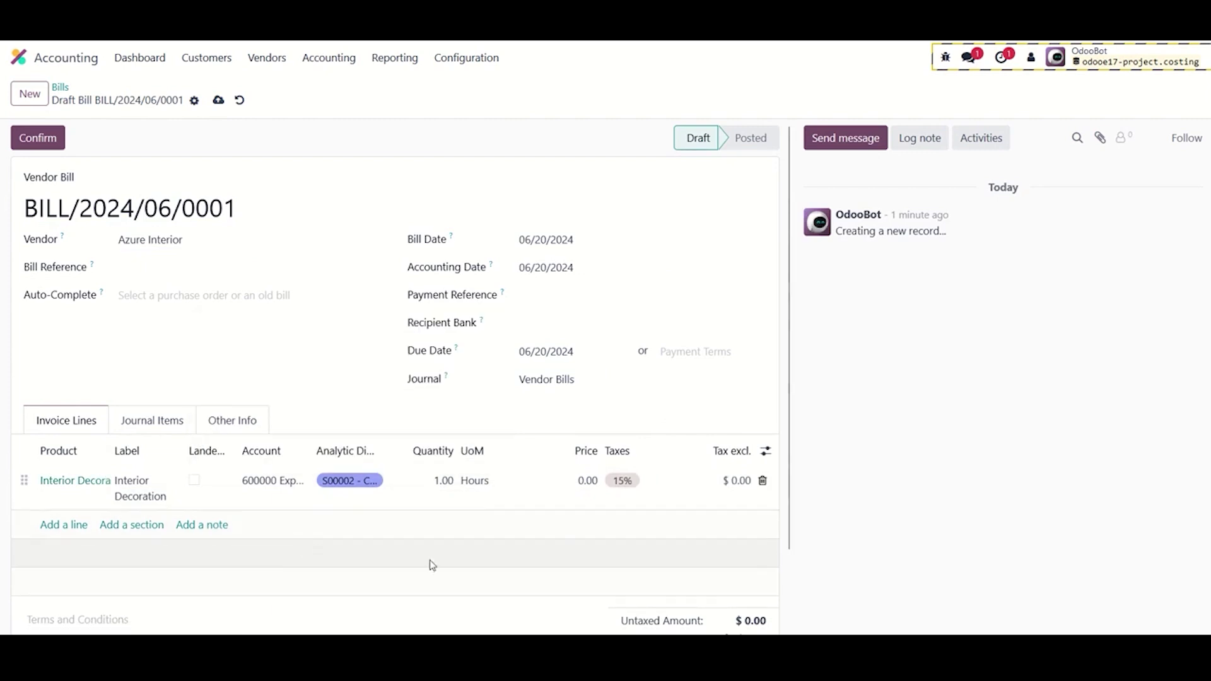
click(587, 480)
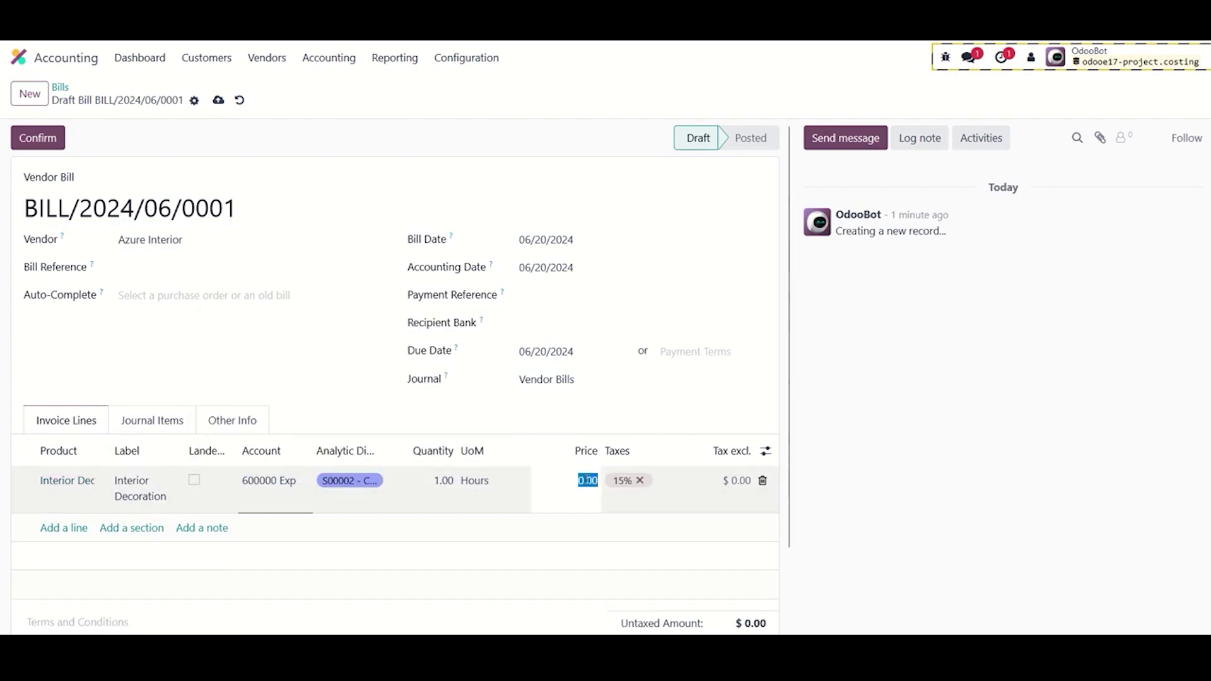
text(7)
click(600, 538)
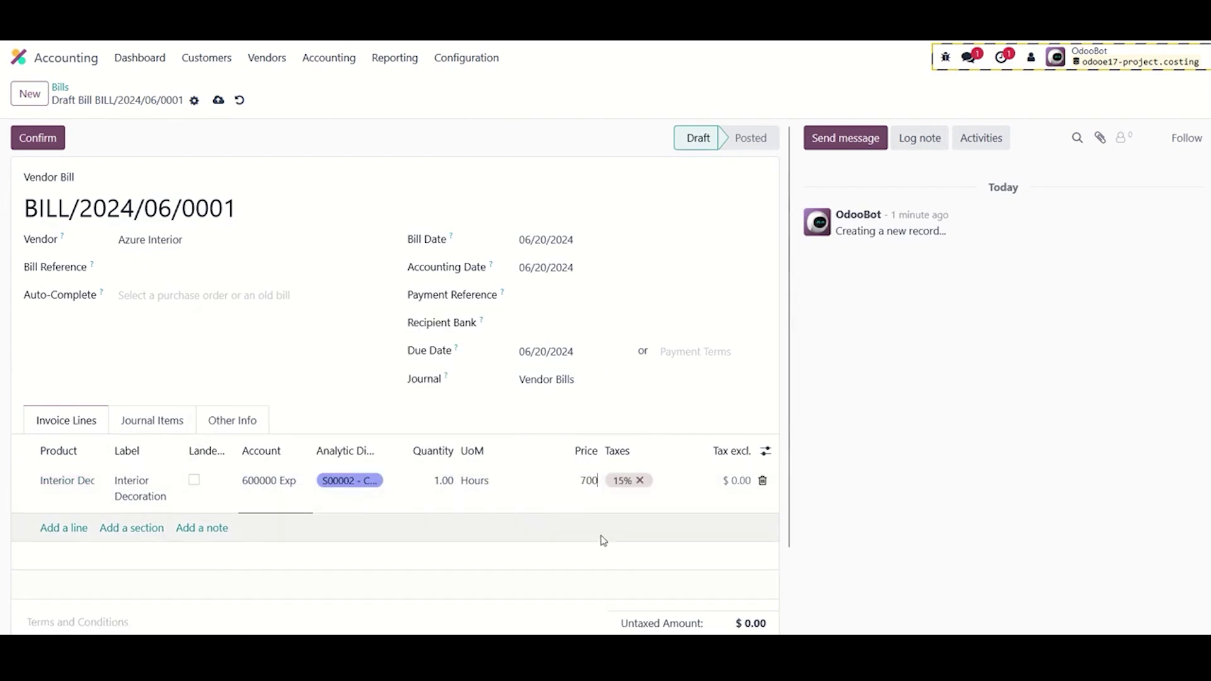
Save and post the bill, then return to the apps overview.
scroll(592, 536, down, 2)
scroll(590, 532, up, 2)
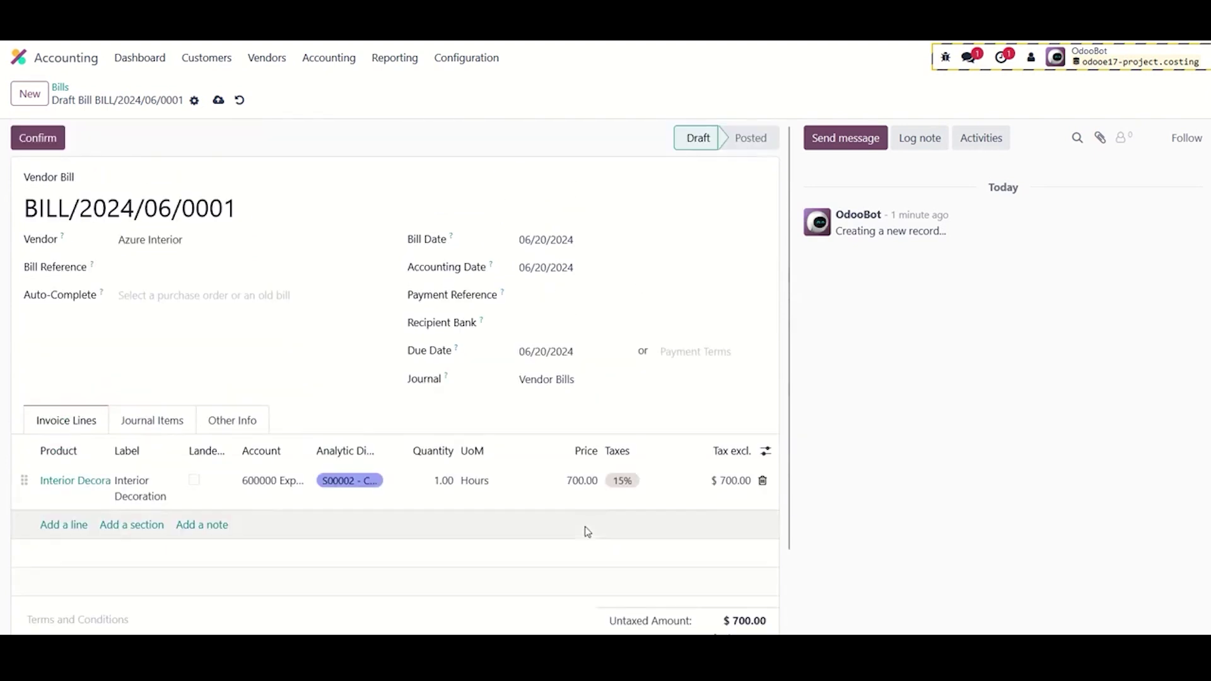
click(218, 99)
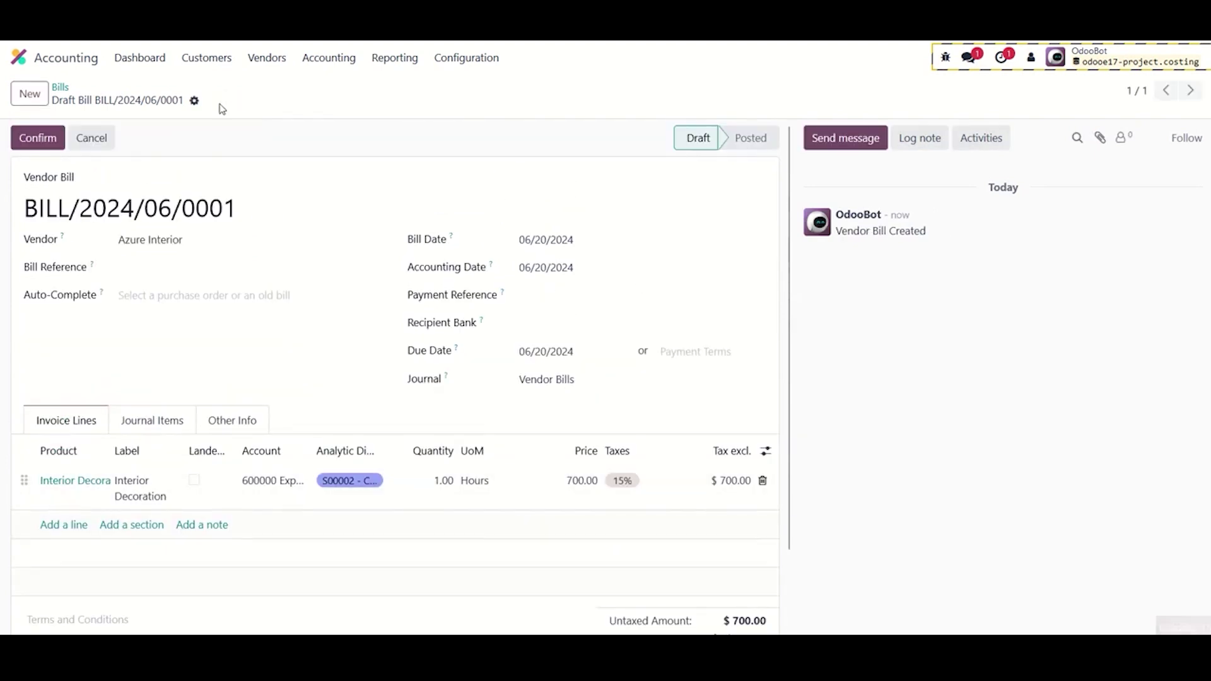
click(48, 139)
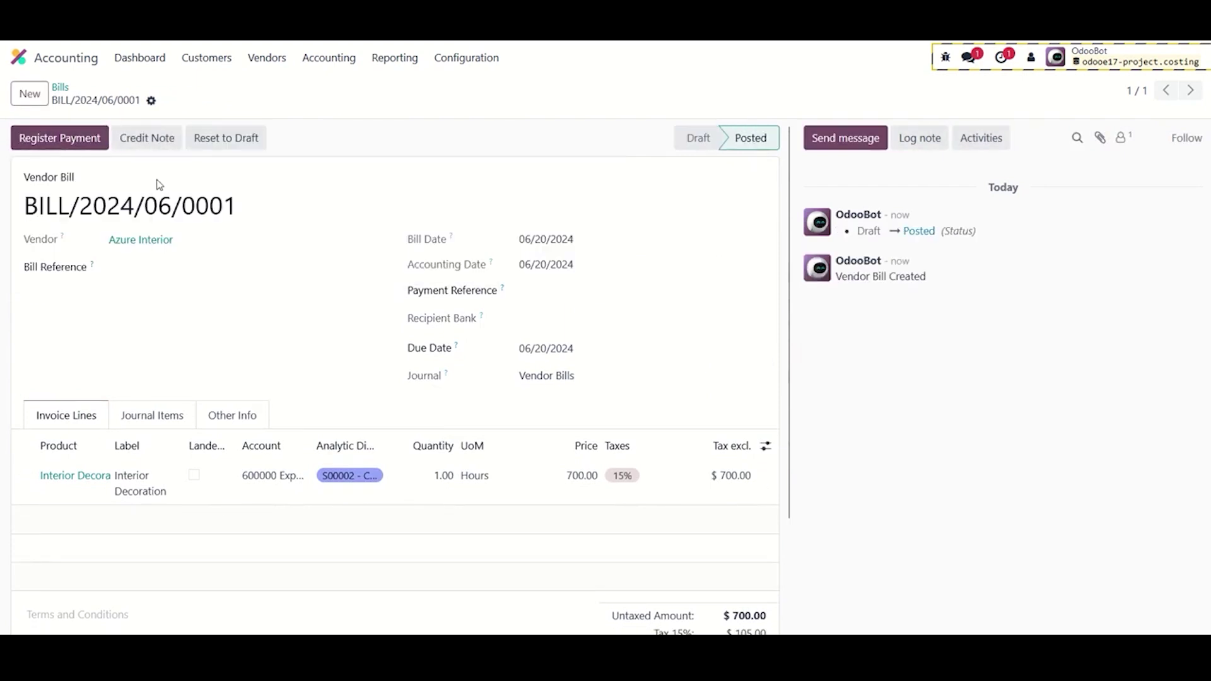
click(19, 56)
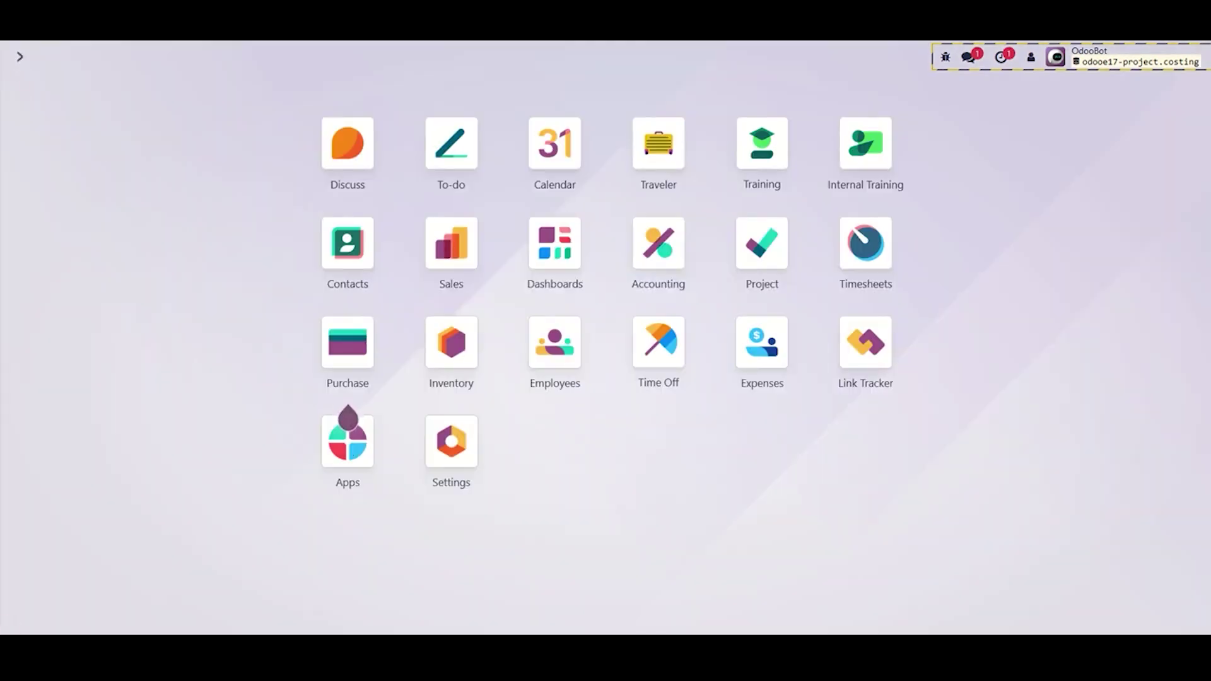
Open the Stage Project Site destination location via the Internal Materials operation type.
click(461, 364)
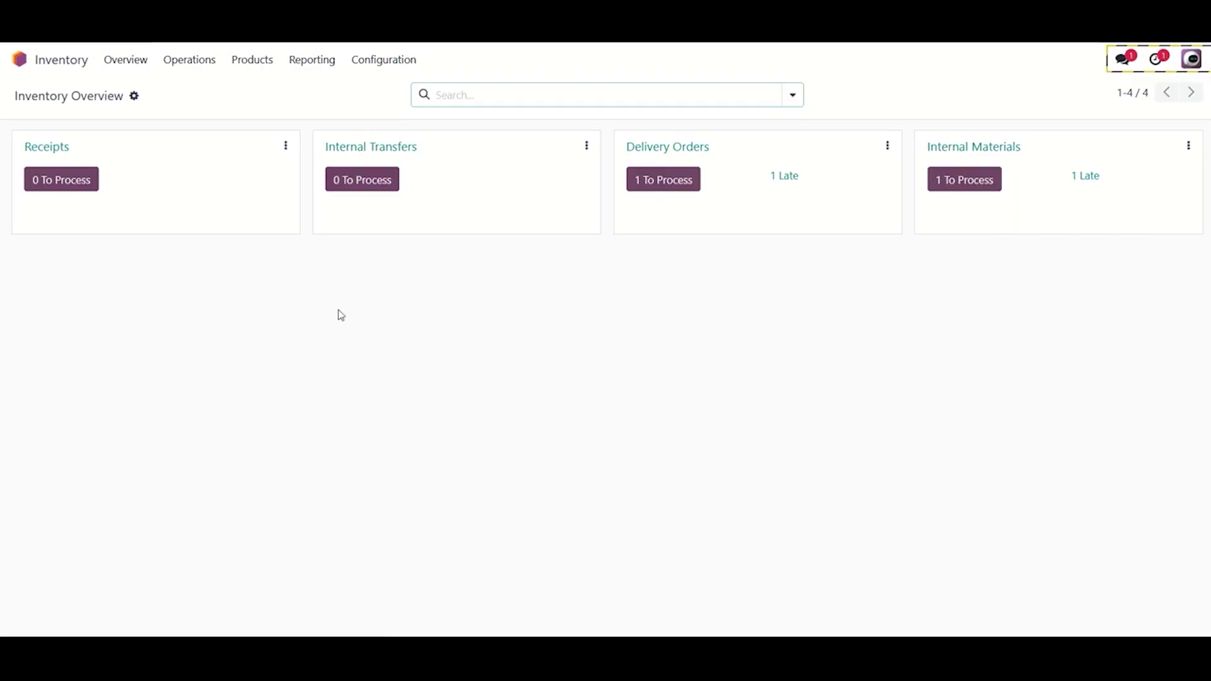
click(385, 63)
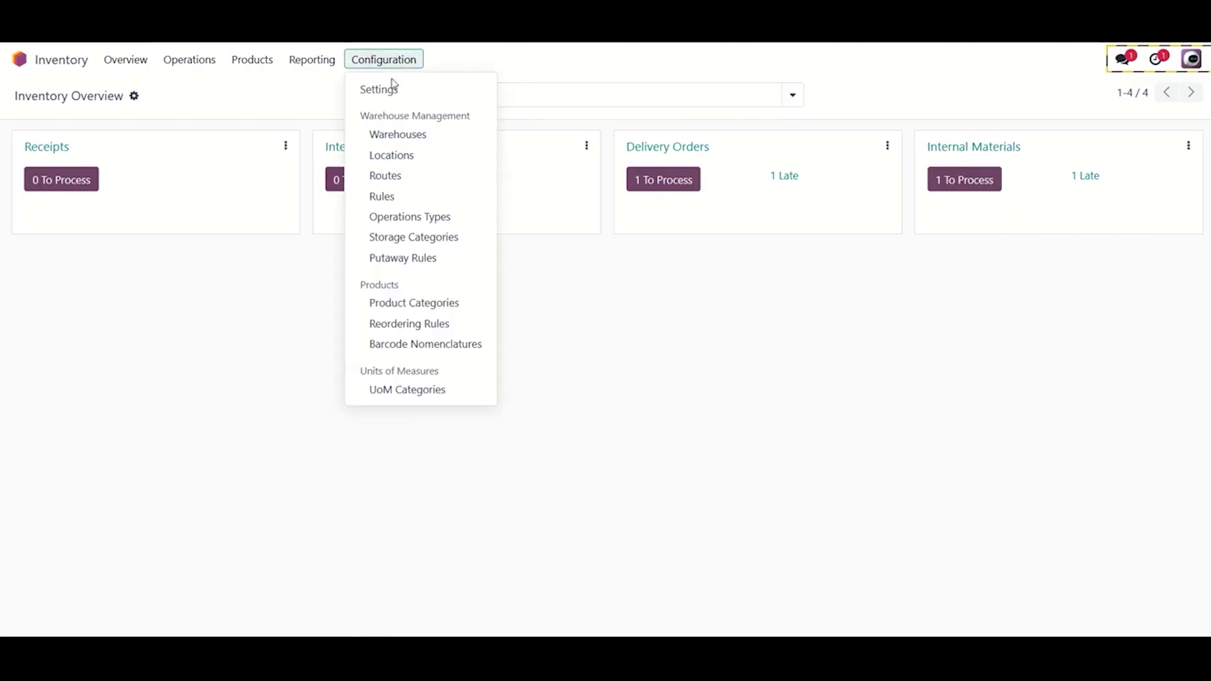
click(395, 222)
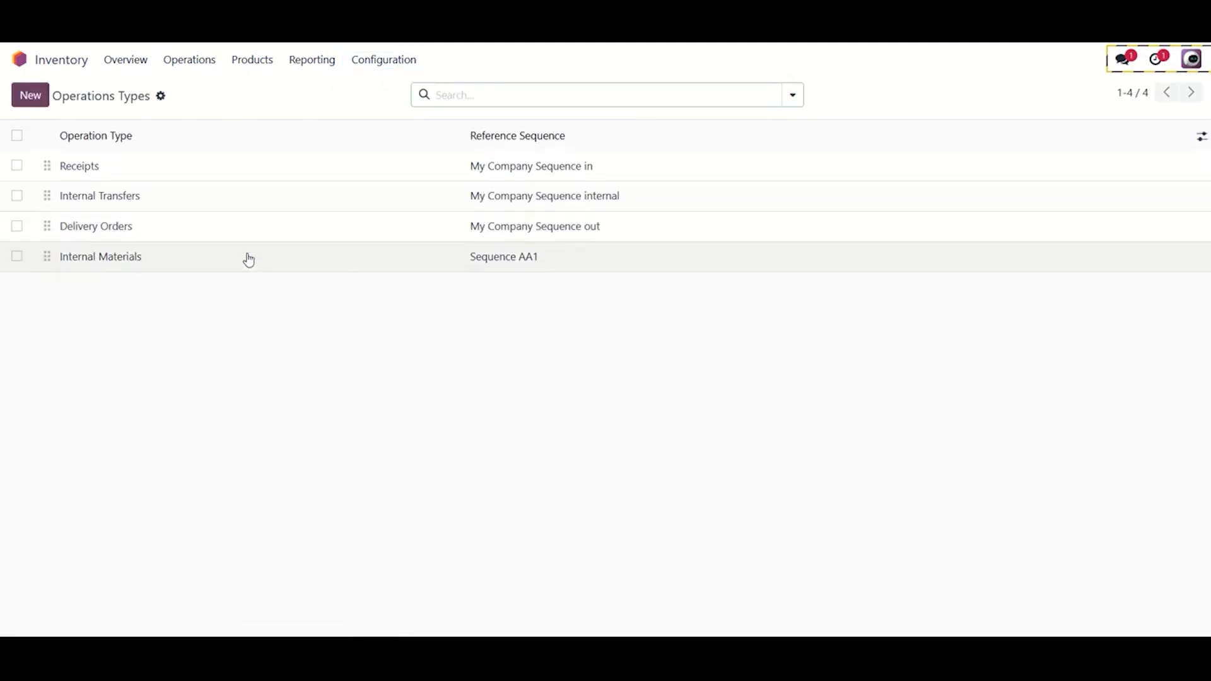
click(114, 268)
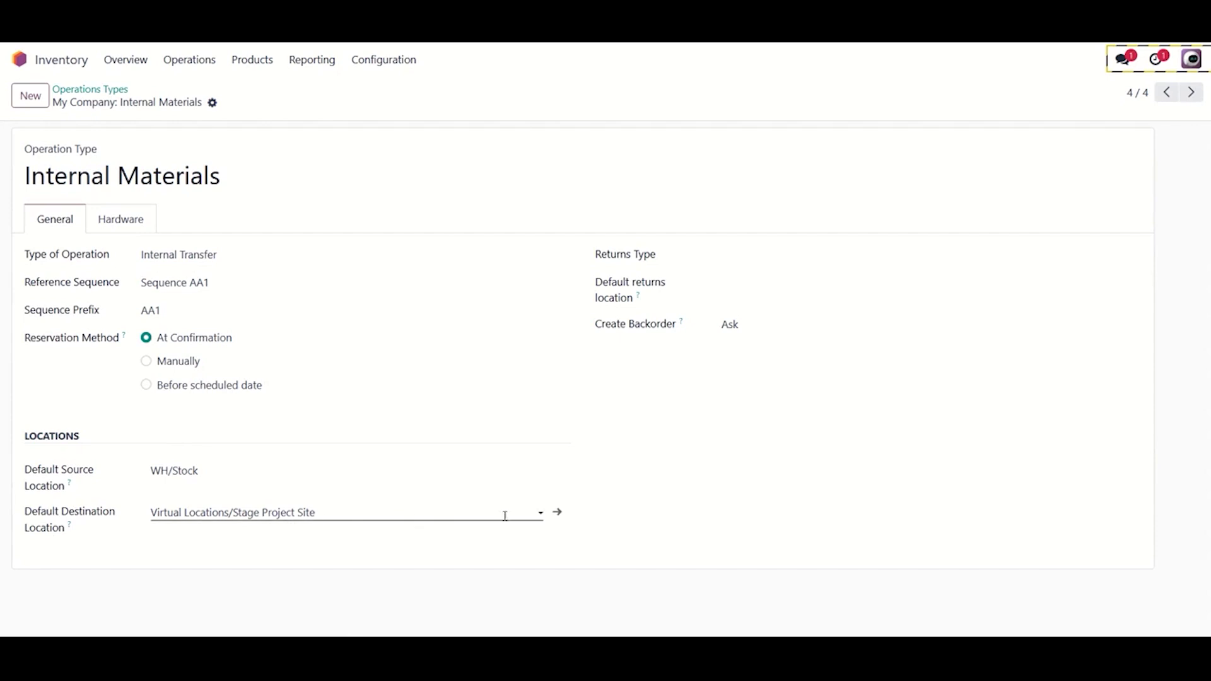
click(558, 511)
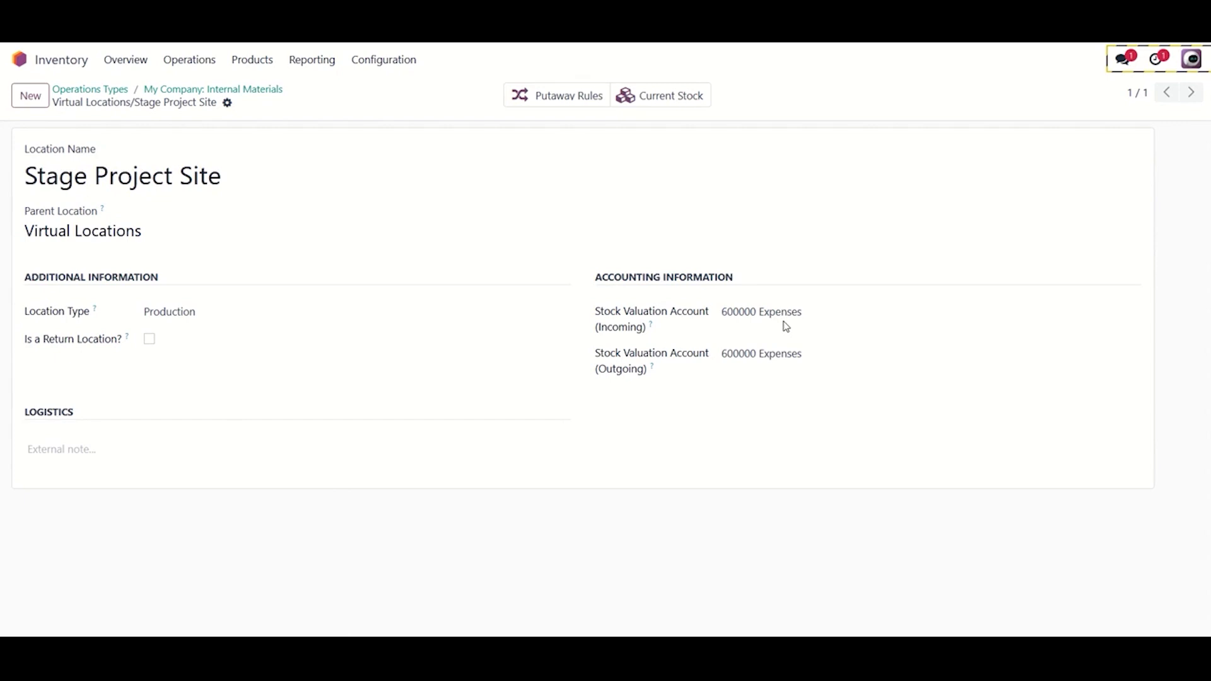
Start a new internal transfer for Company X with operation type Internal Materials.
click(190, 59)
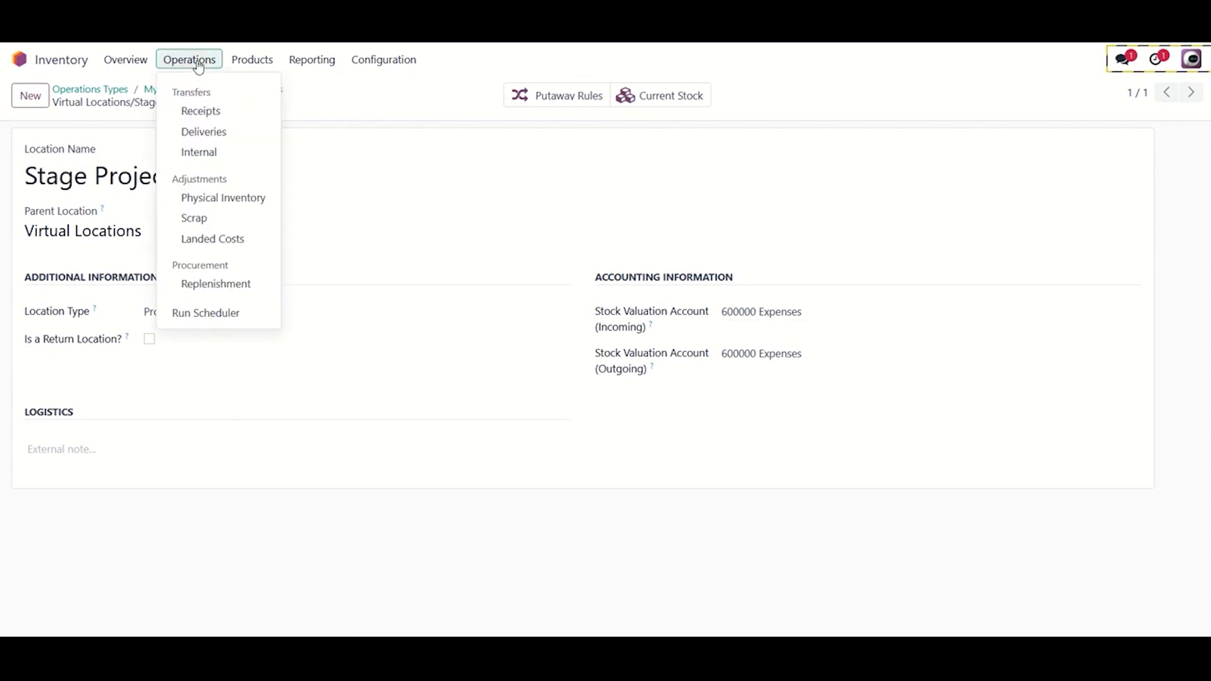
click(190, 159)
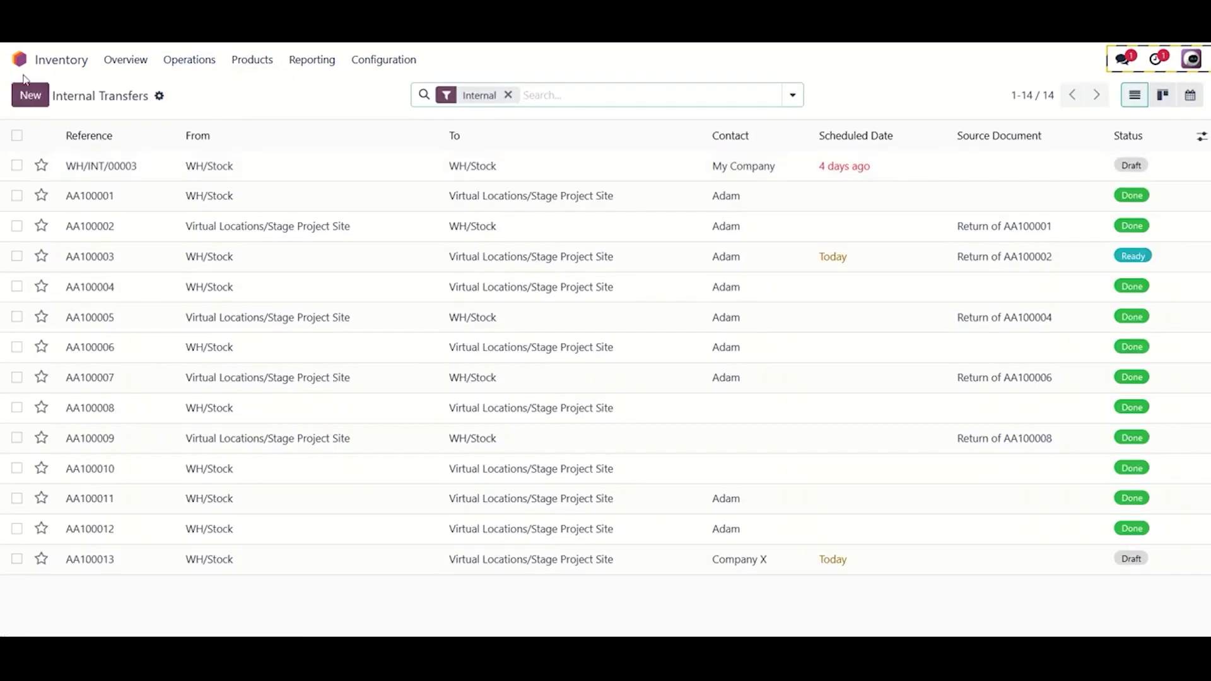
click(30, 95)
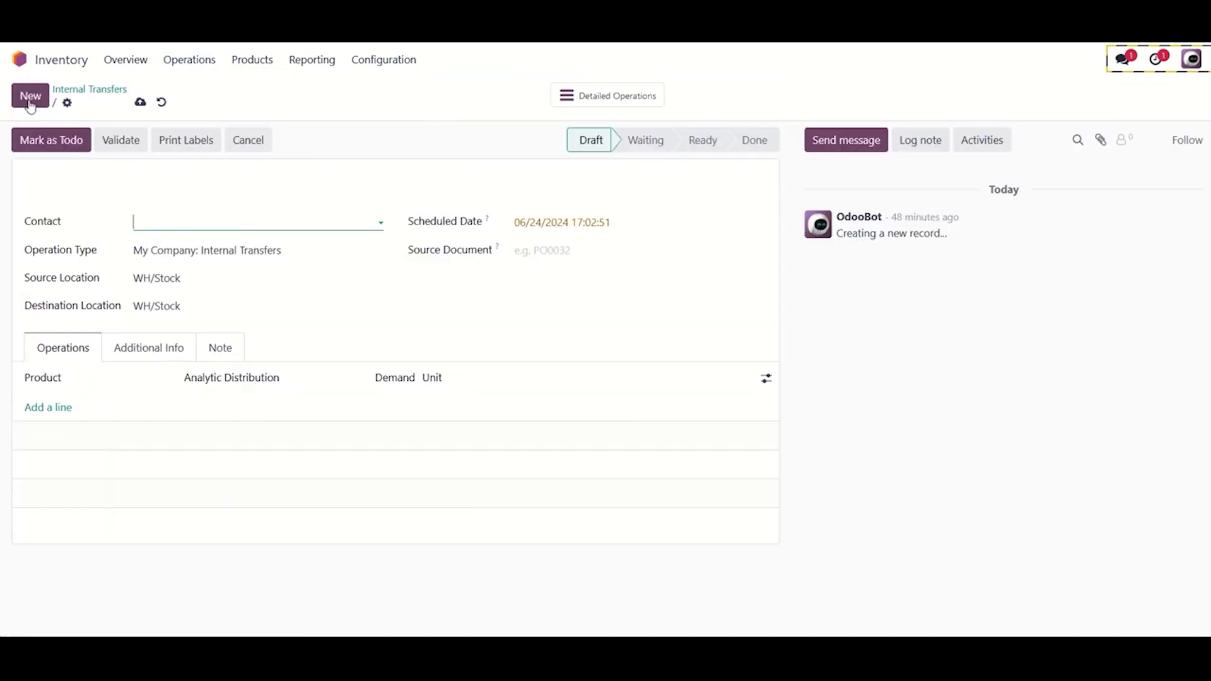
click(146, 222)
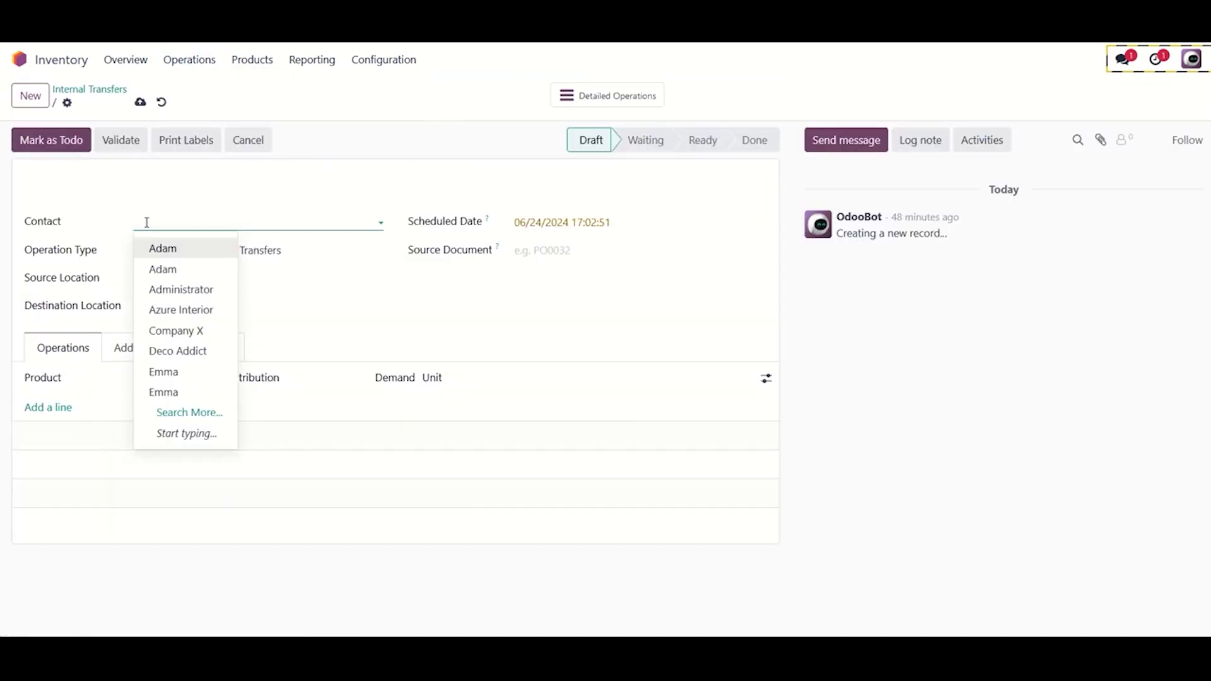
click(206, 329)
click(291, 253)
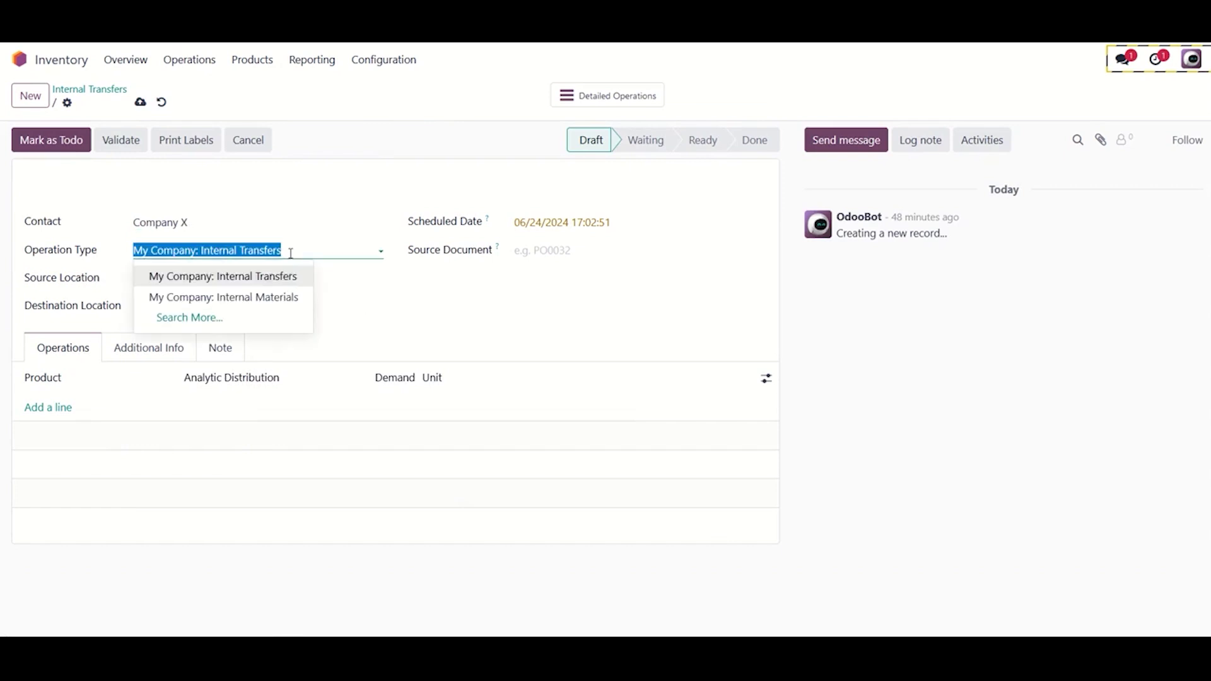
click(236, 300)
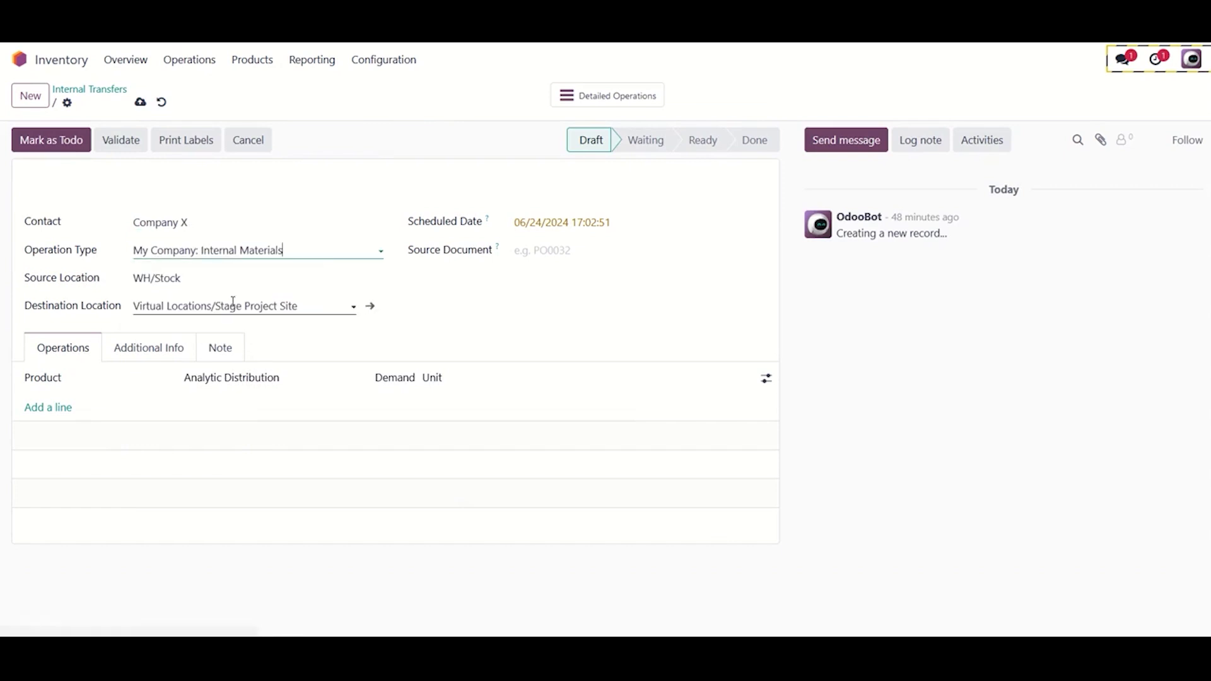
Add a Carpet line charged to S00002 - Company X with demand 1.
click(51, 408)
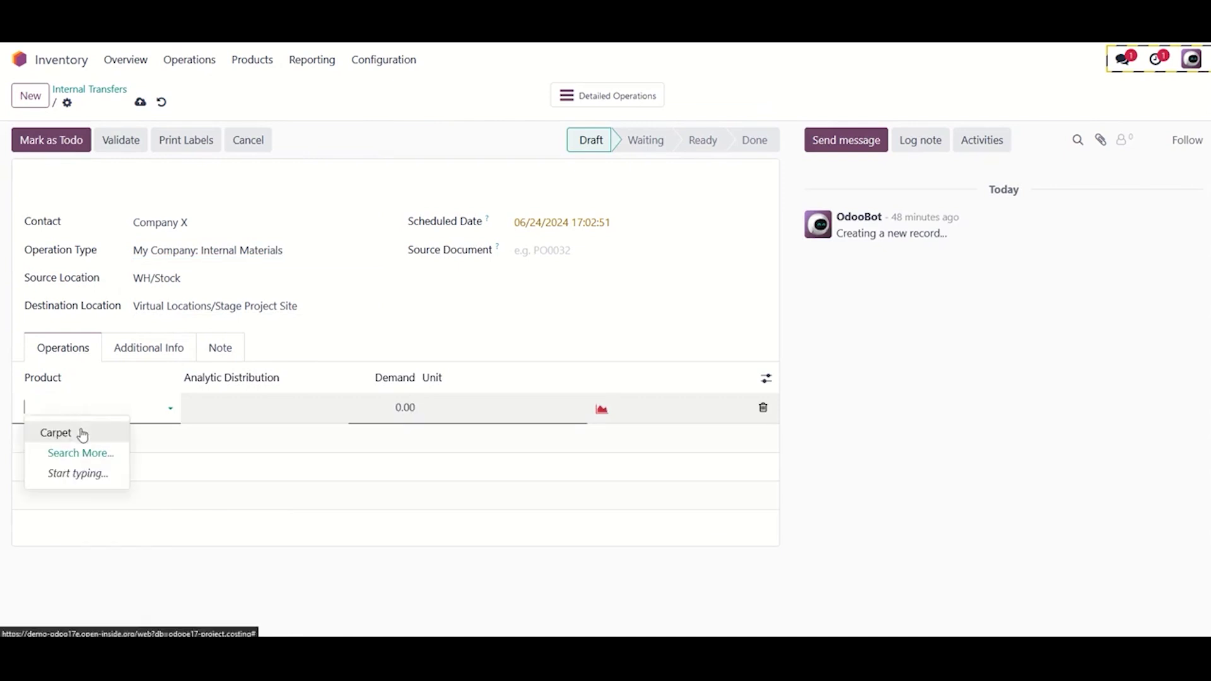
click(81, 431)
click(324, 412)
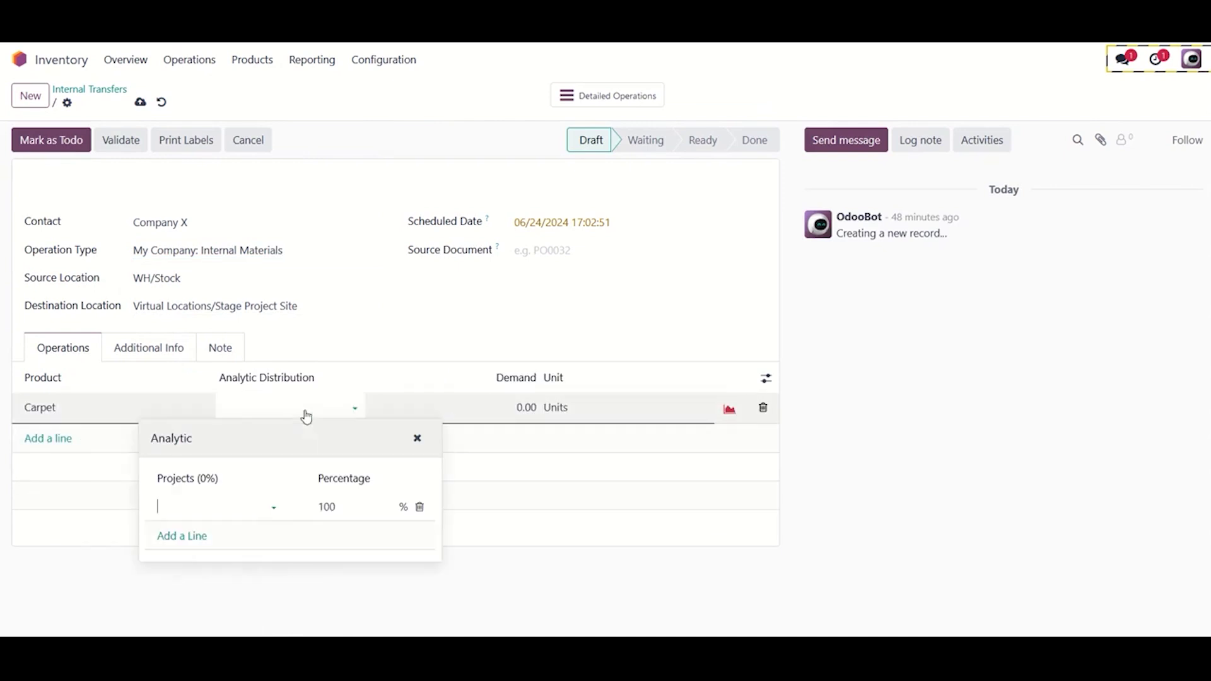
click(233, 509)
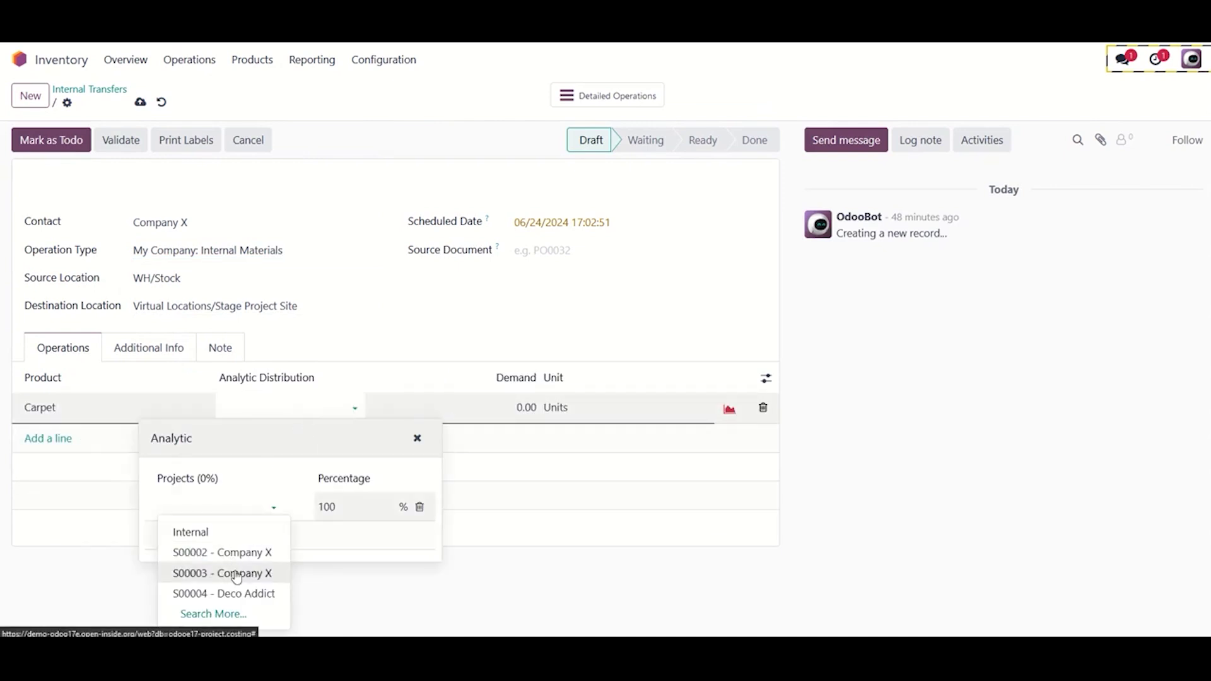
click(235, 553)
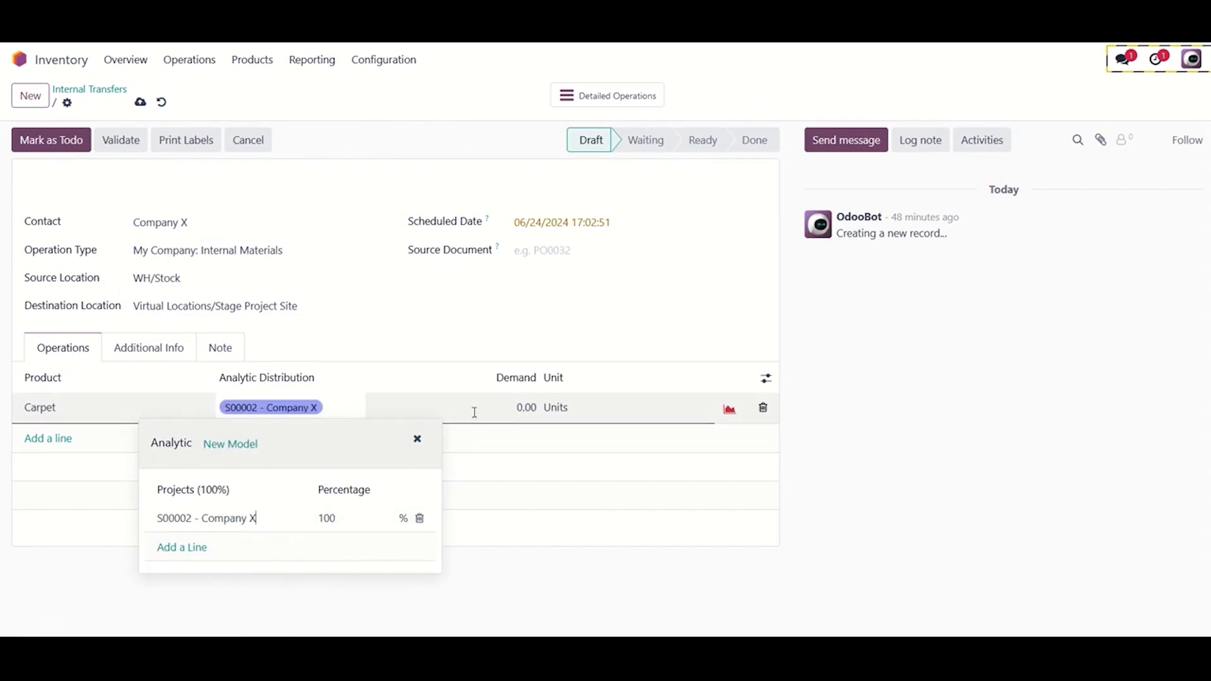
click(519, 408)
text(1)
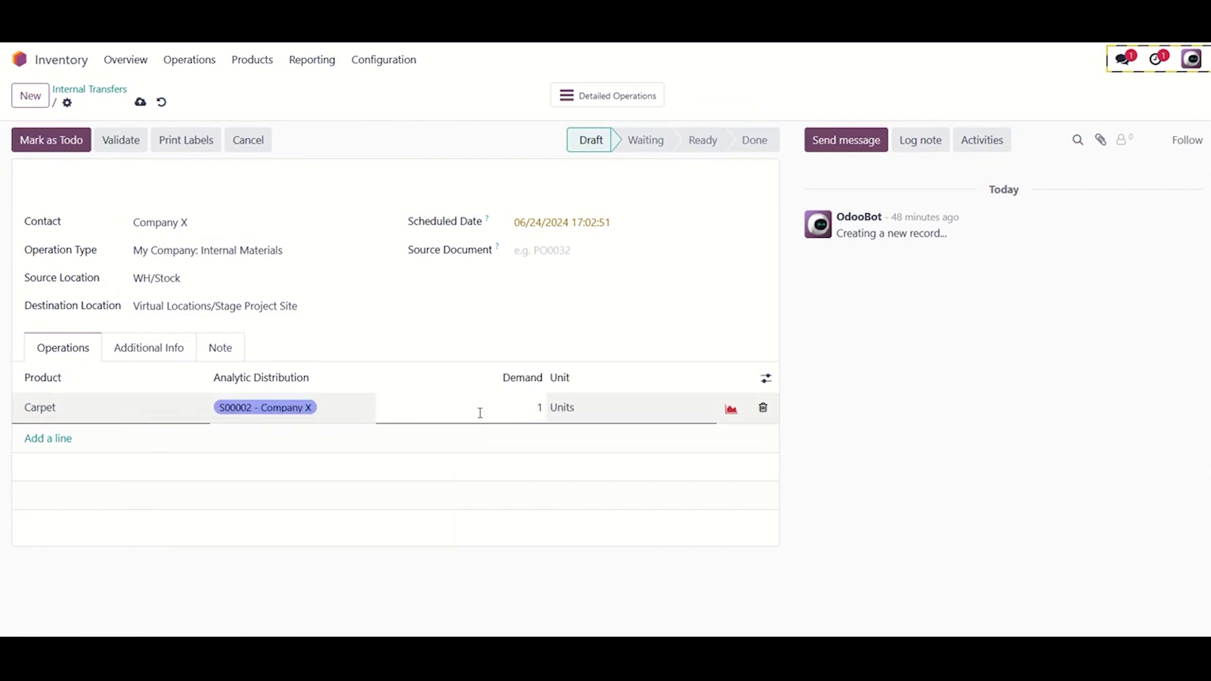
Save the transfer, mark it as To Do, and validate it.
click(140, 103)
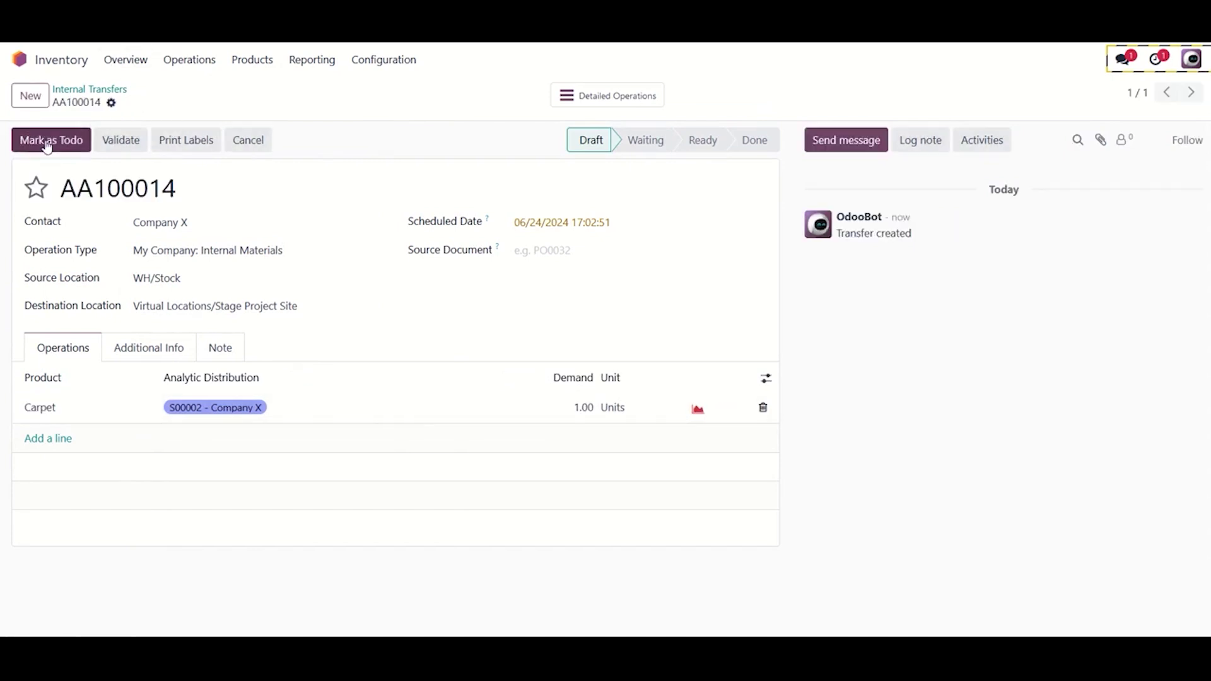
click(47, 144)
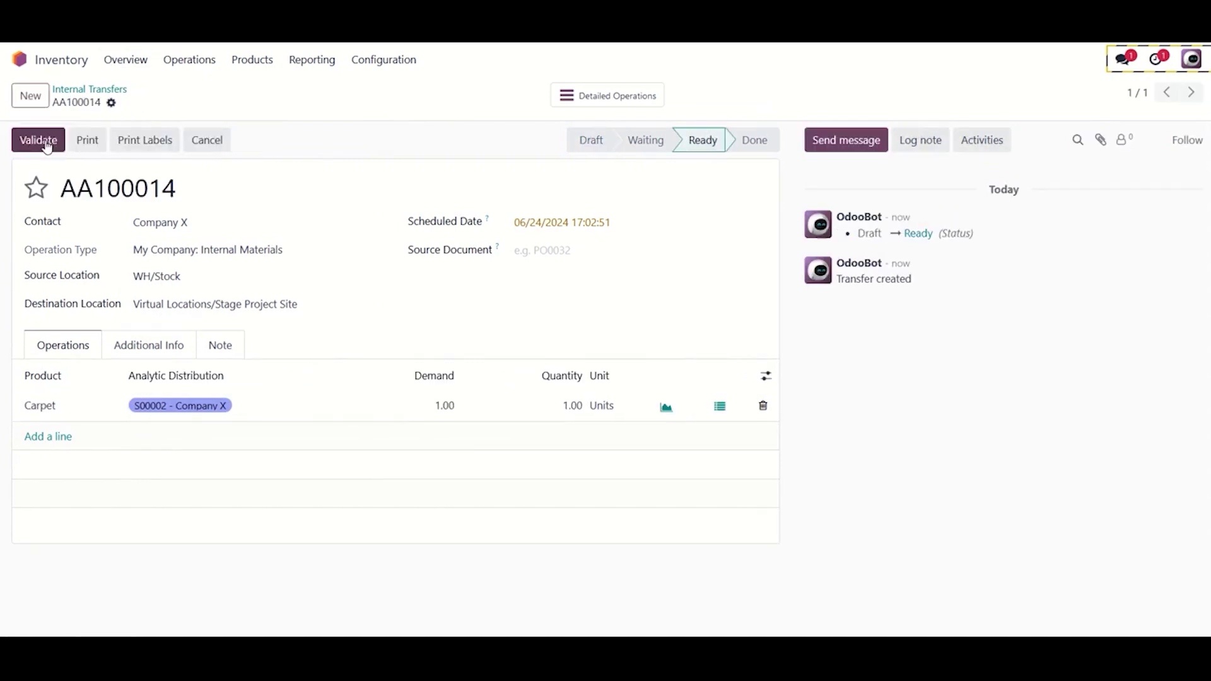
click(56, 146)
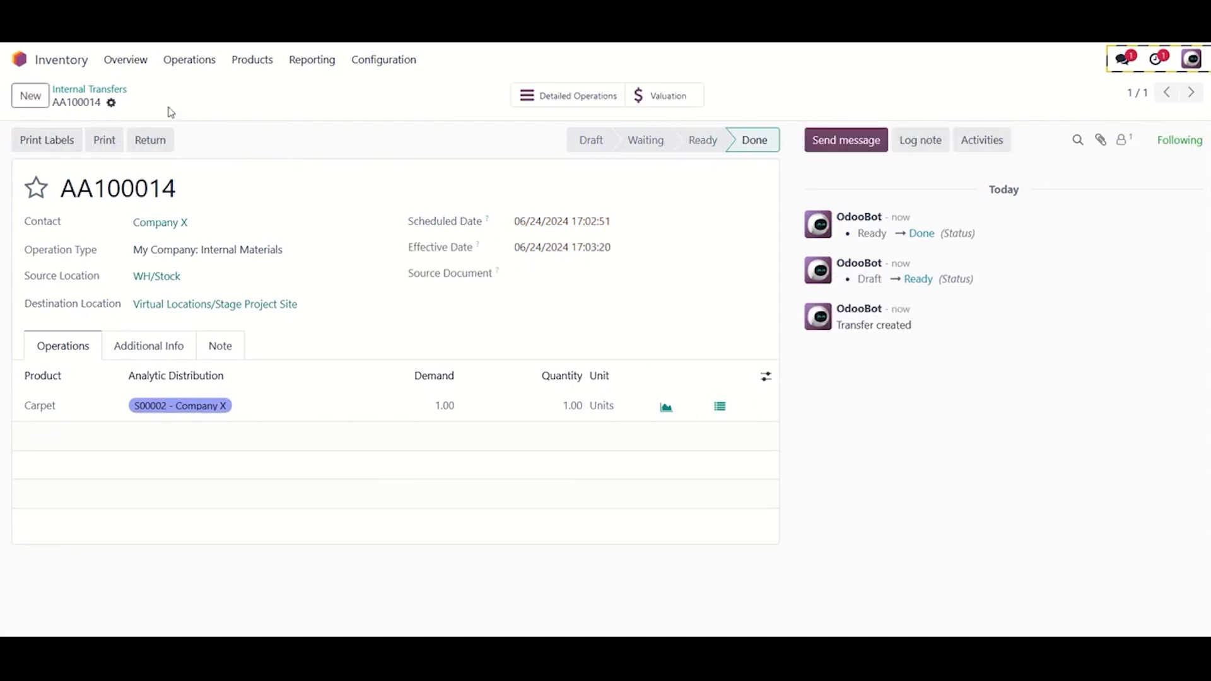
Leave the completed transfer for the Odoo apps home screen.
click(21, 59)
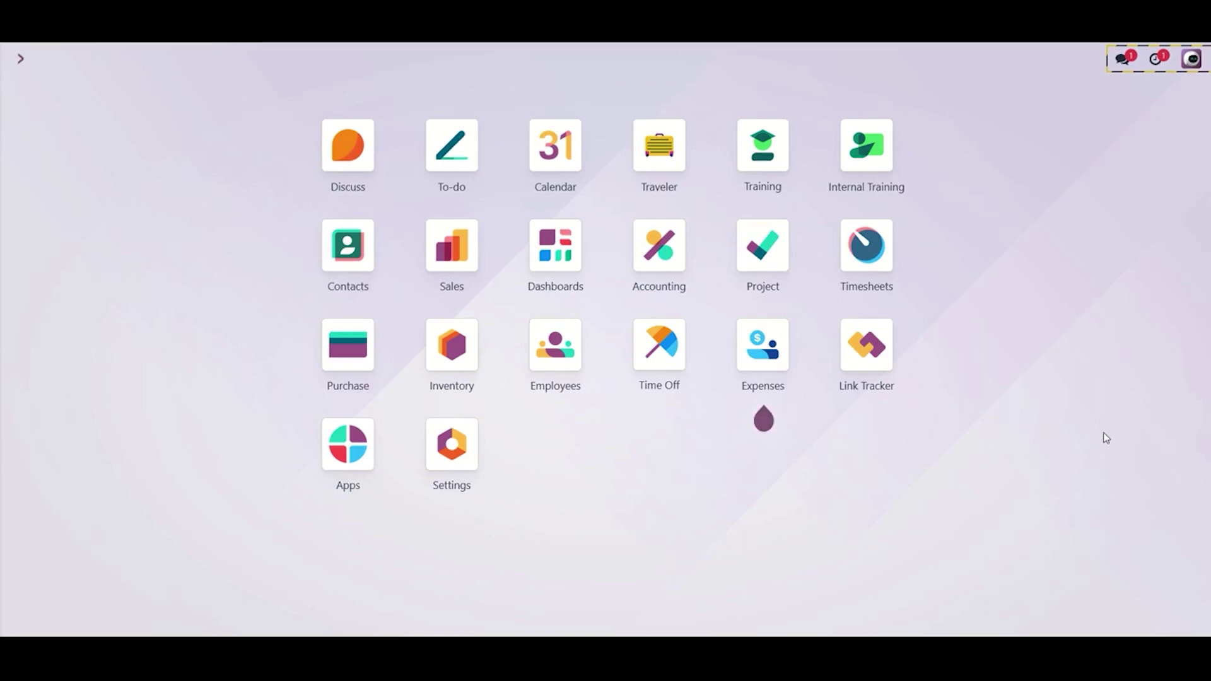
Open the Gross Margin entries of the S00002 analytic account in Accounting configuration.
click(675, 251)
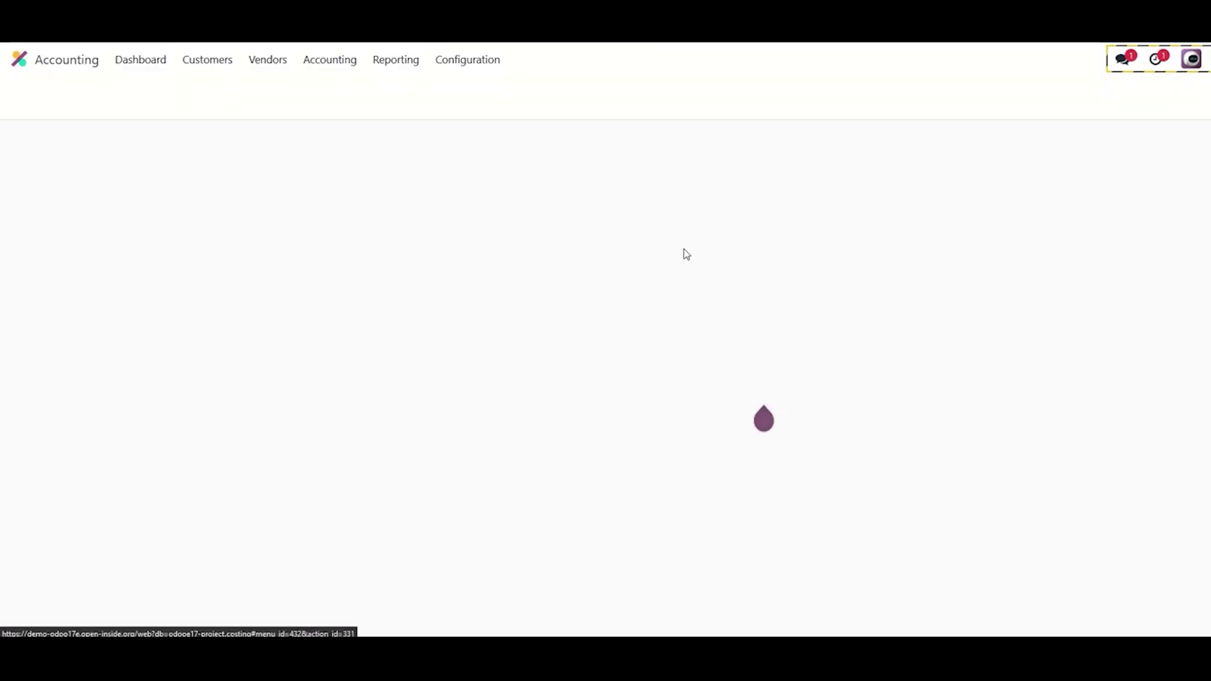
click(466, 60)
scroll(488, 416, down, 5)
click(500, 454)
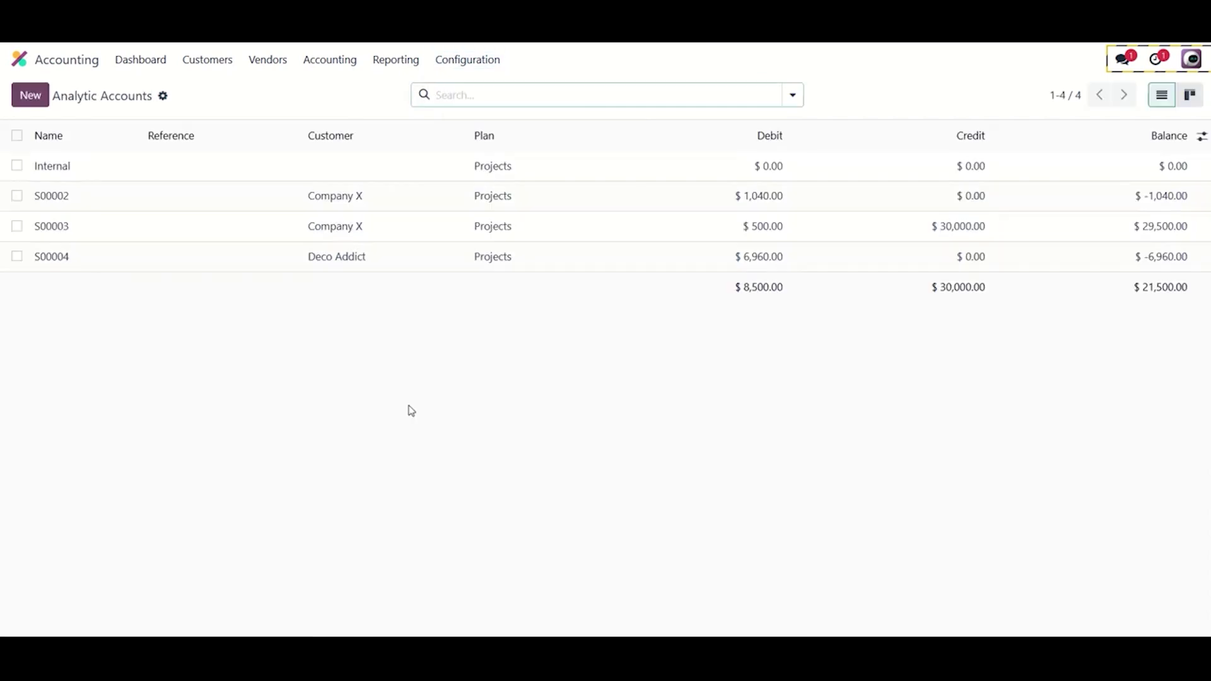
click(150, 200)
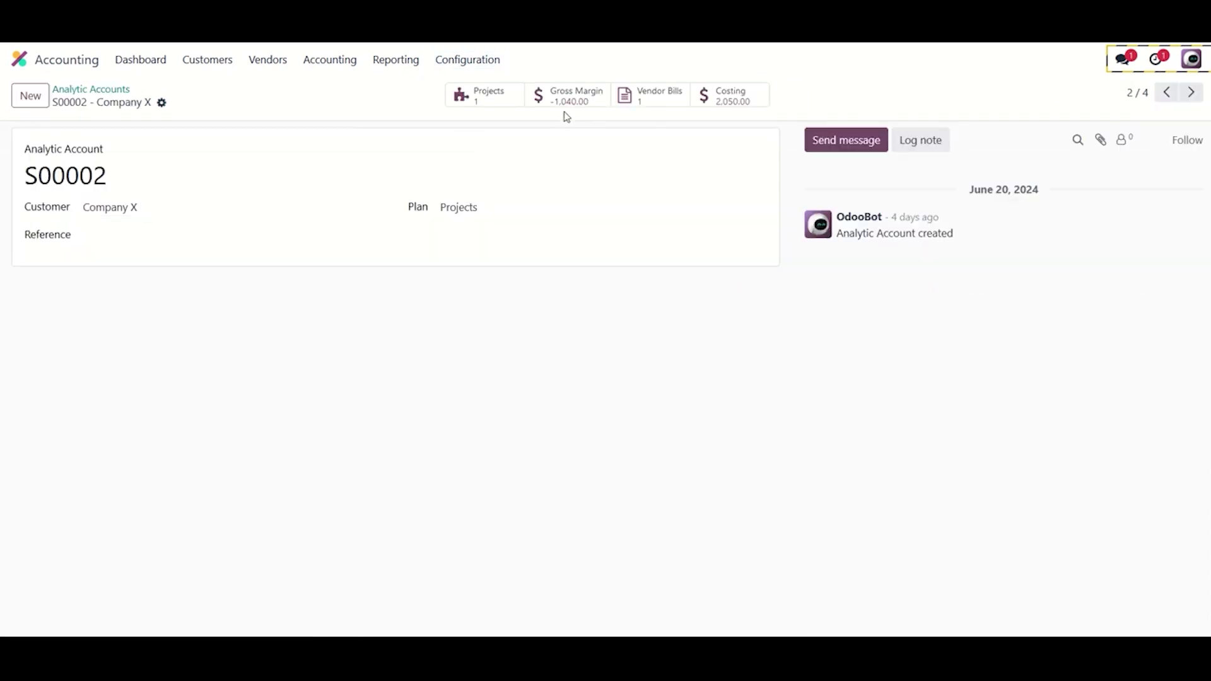
click(579, 98)
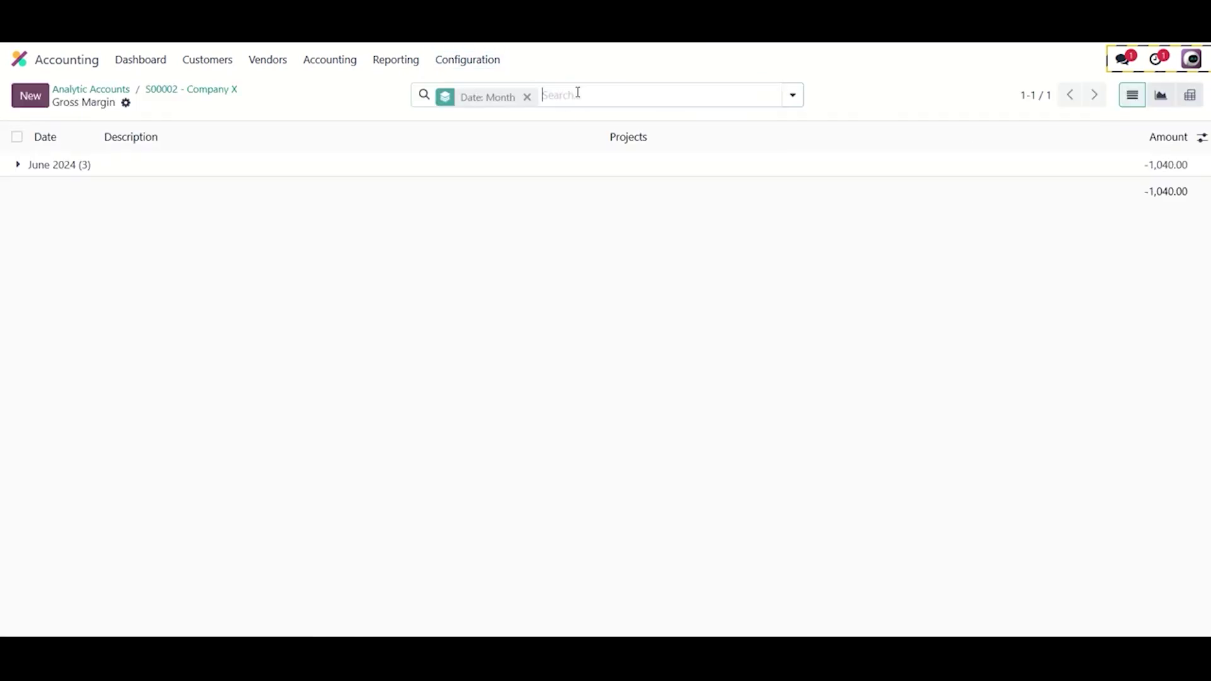
Start a new analytic item named 'Crane' on S00002 - Company X.
click(30, 100)
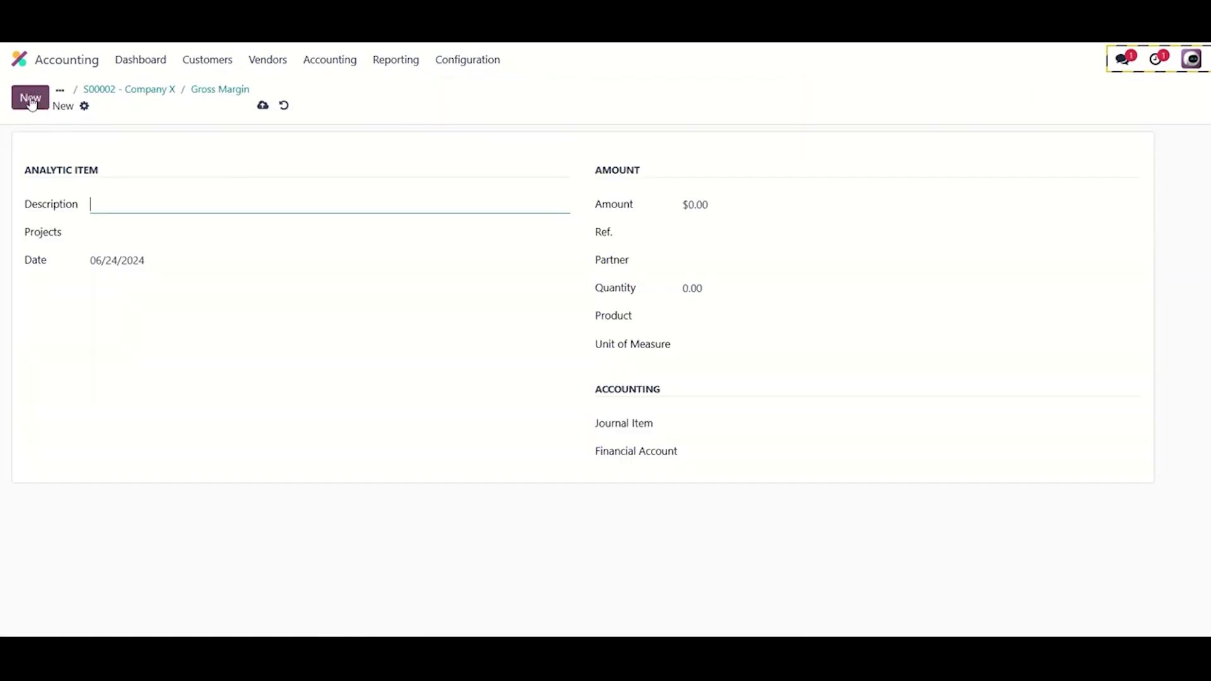
click(188, 228)
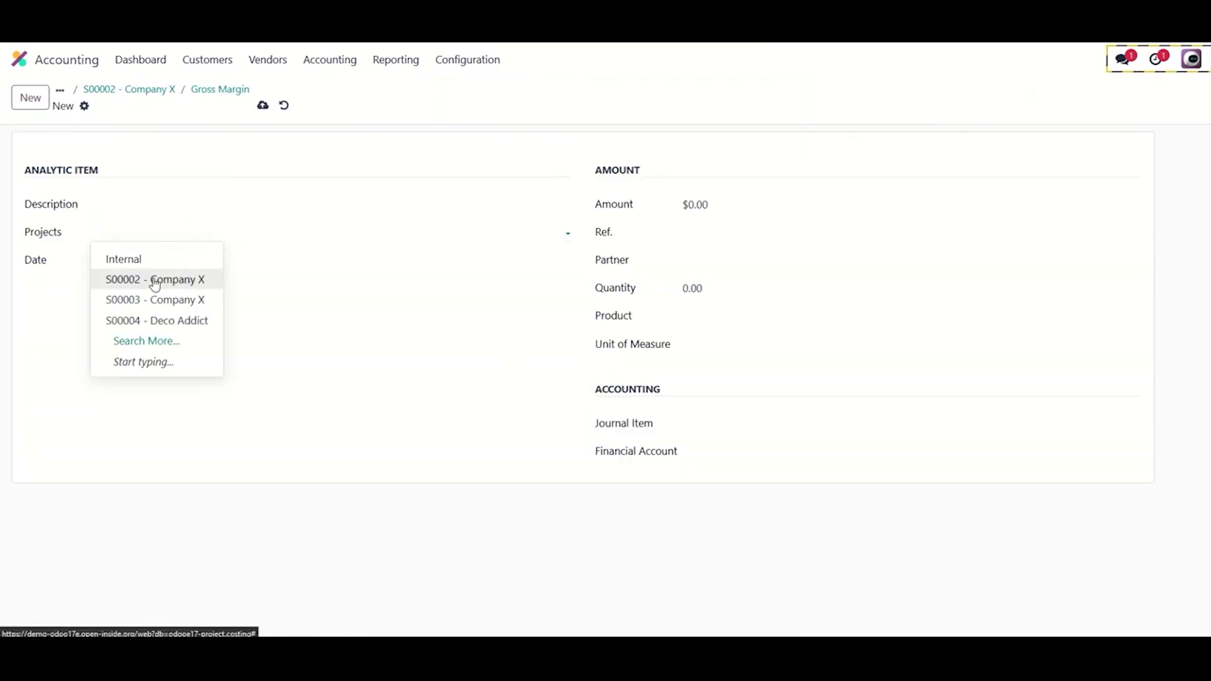
click(158, 285)
click(169, 201)
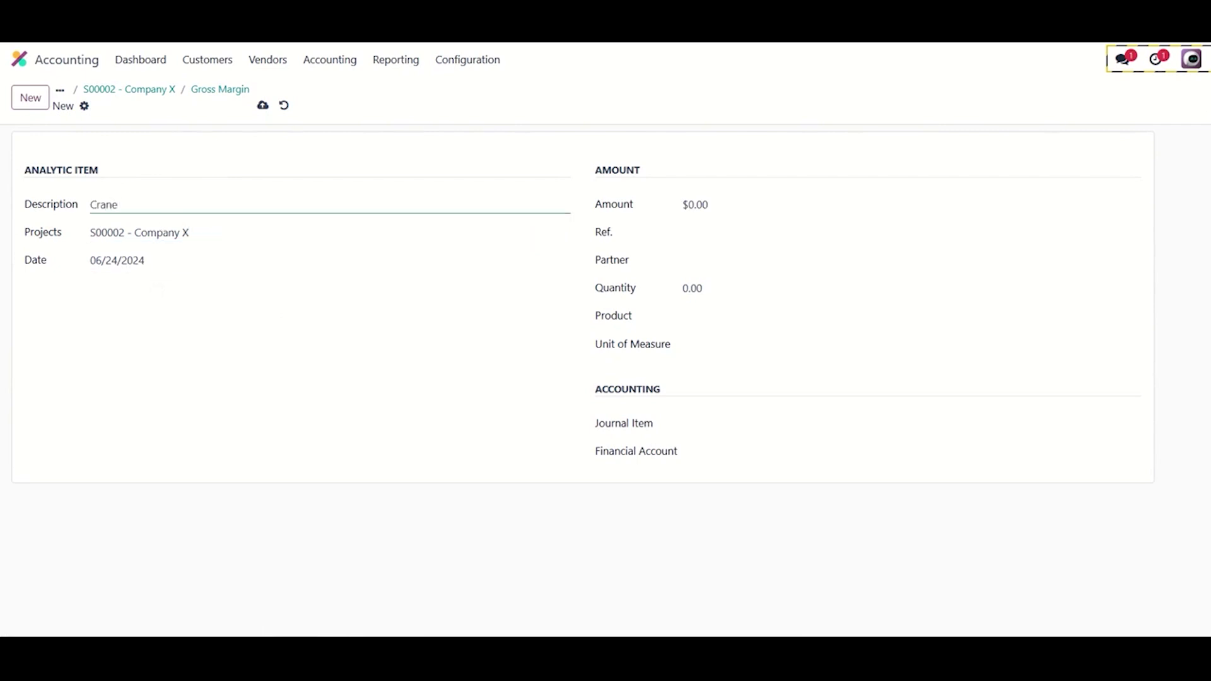
text(Crane)
Set product Crane 60 Tons, quantity 1 and amount -800, then save the item.
click(716, 320)
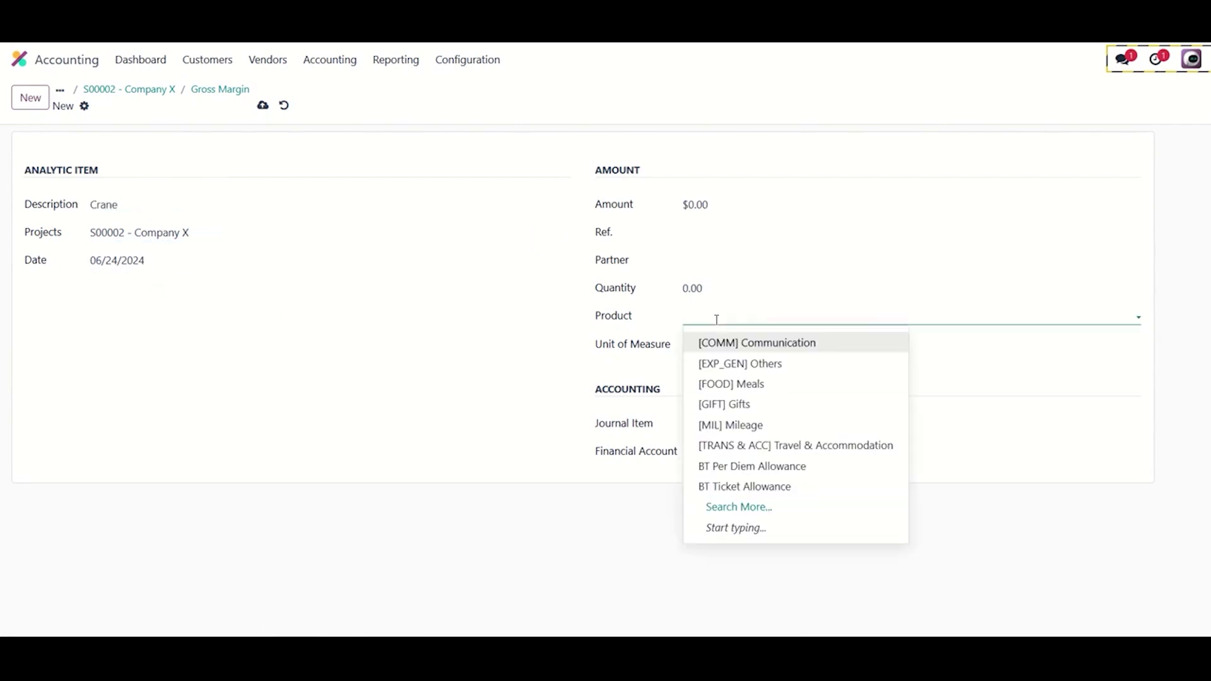
text(cran)
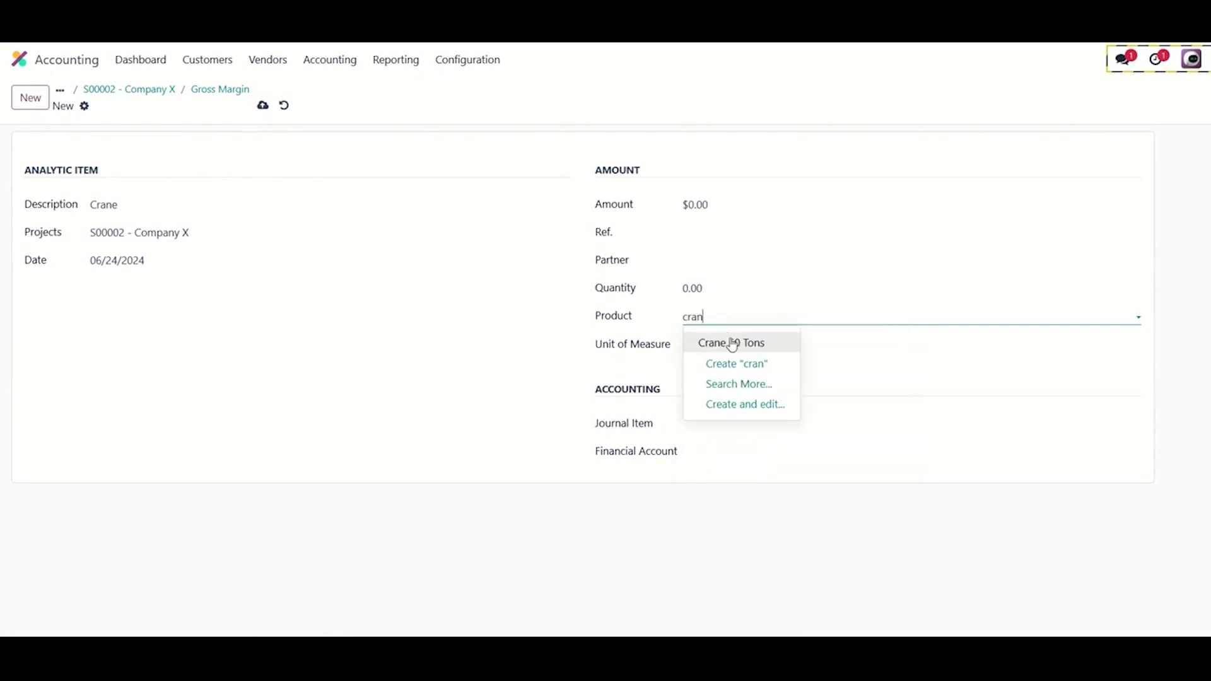
click(732, 341)
click(726, 289)
text(1)
click(754, 199)
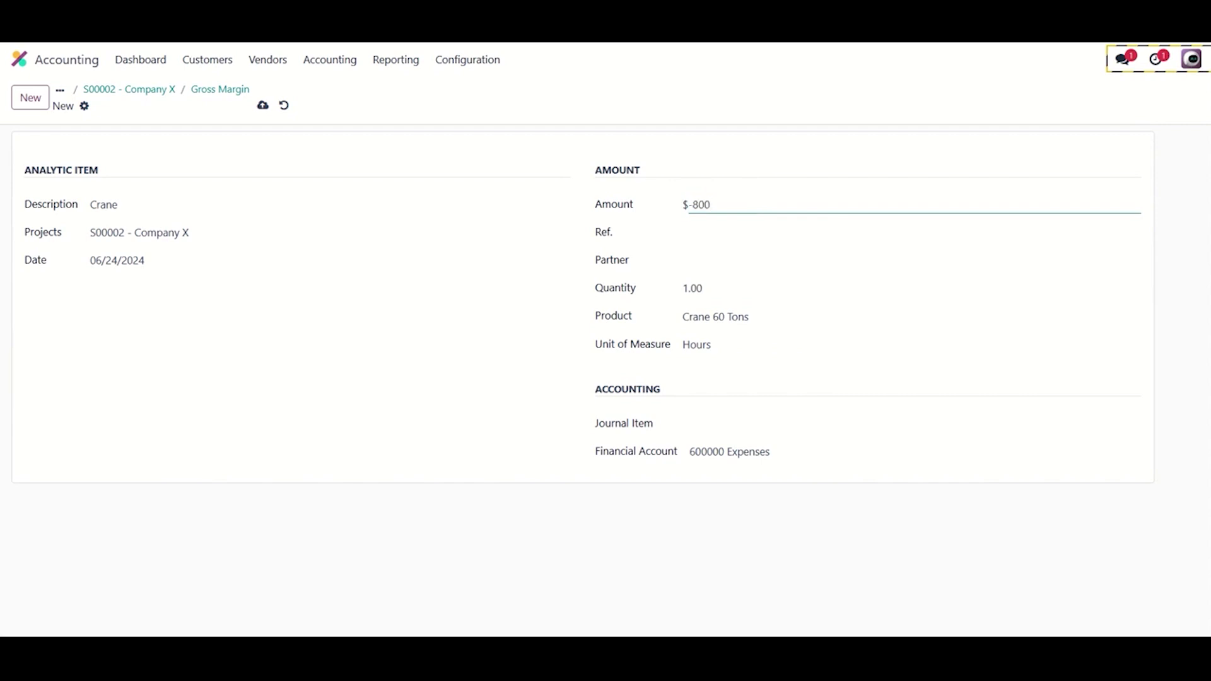
click(553, 148)
click(263, 106)
click(243, 91)
Open the Costing breakdown of sales order S00002 from the Sales app.
click(21, 60)
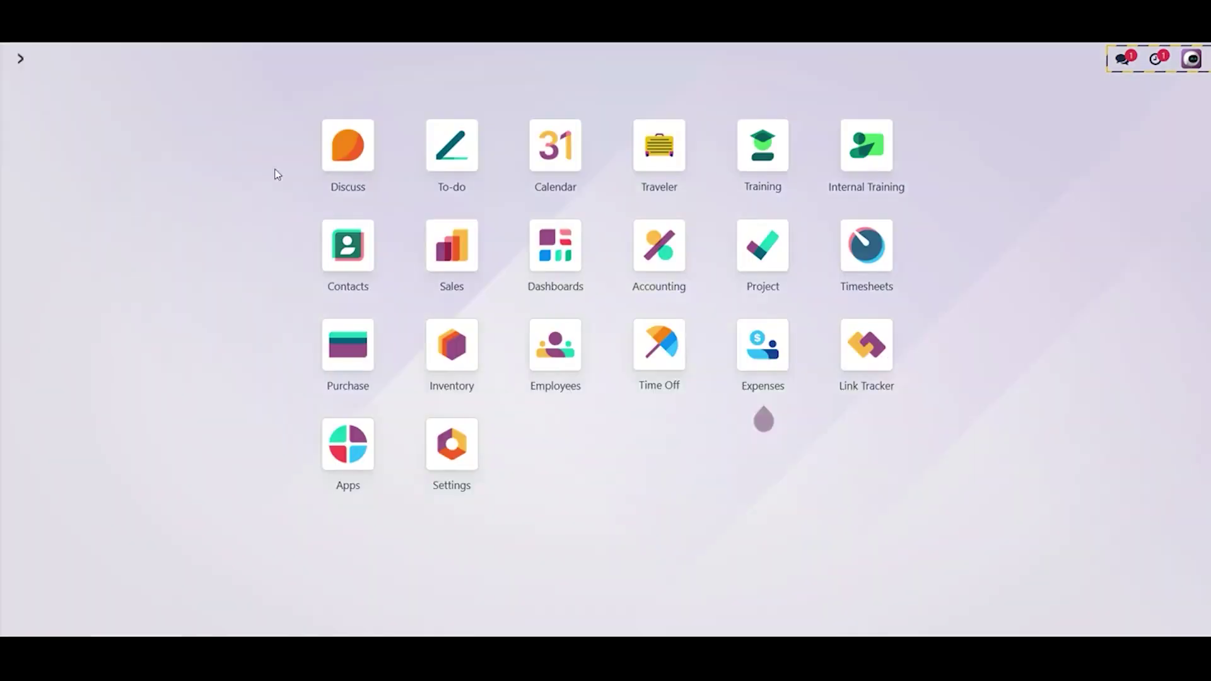
click(467, 269)
click(346, 205)
click(734, 99)
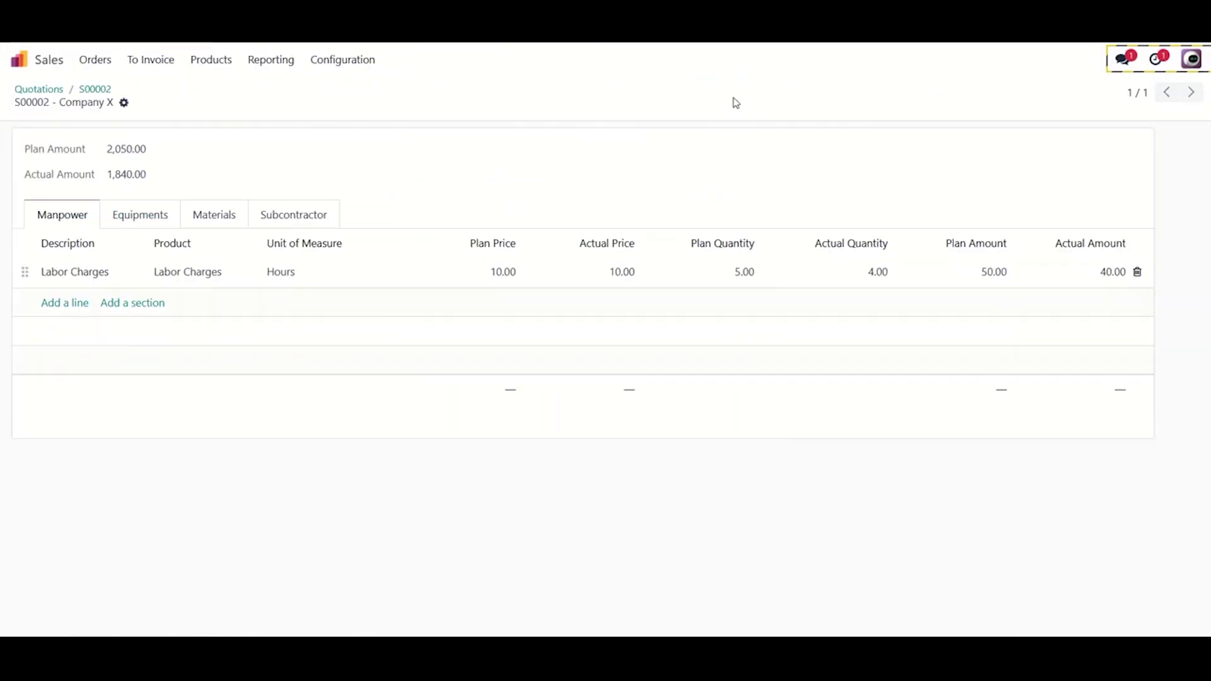
Review the Equipments, Materials and Subcontractor cost tabs for S00002.
click(159, 213)
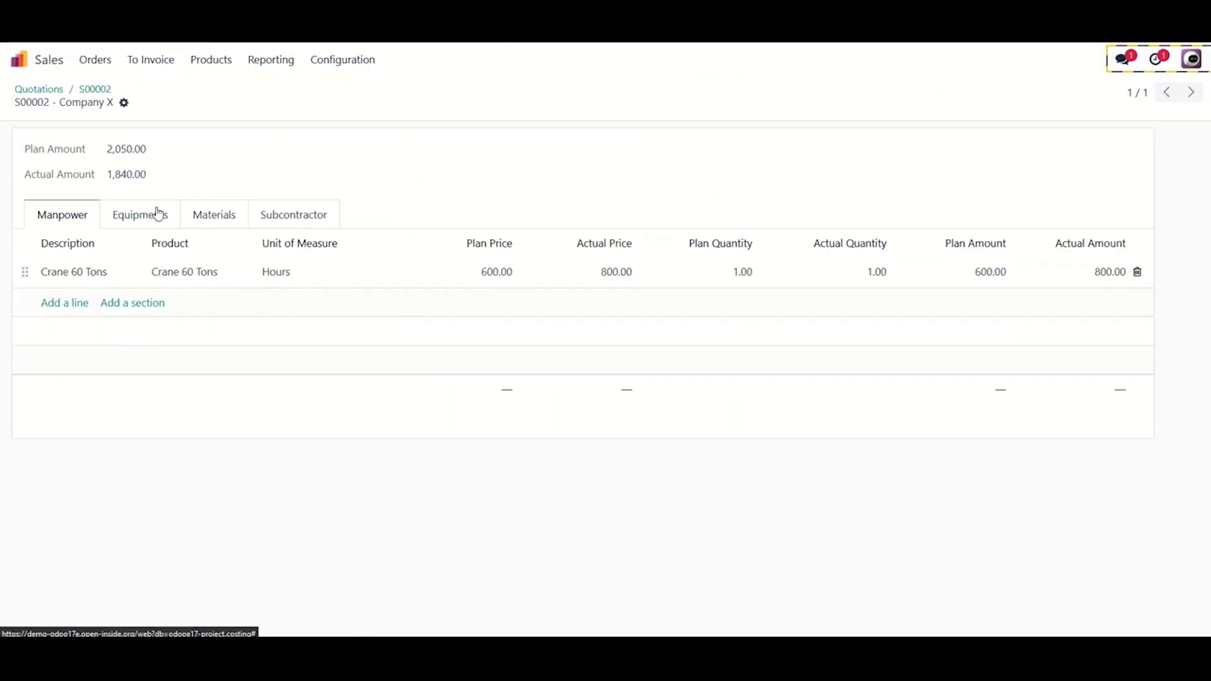
click(209, 220)
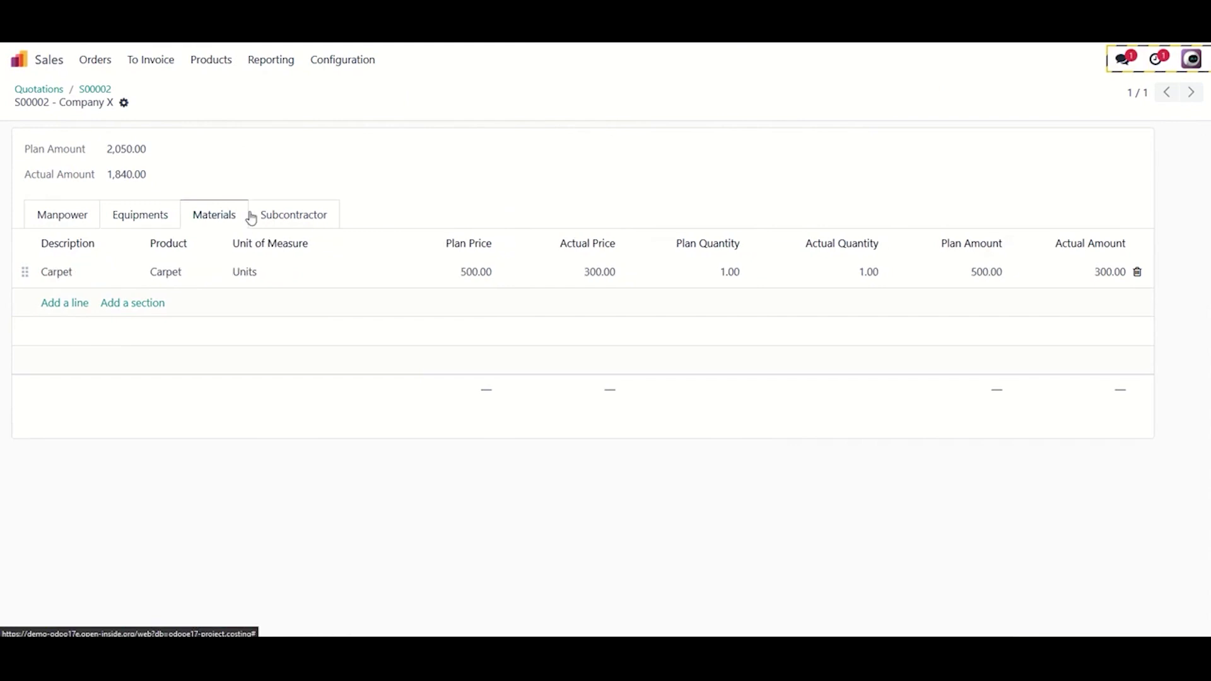
click(297, 217)
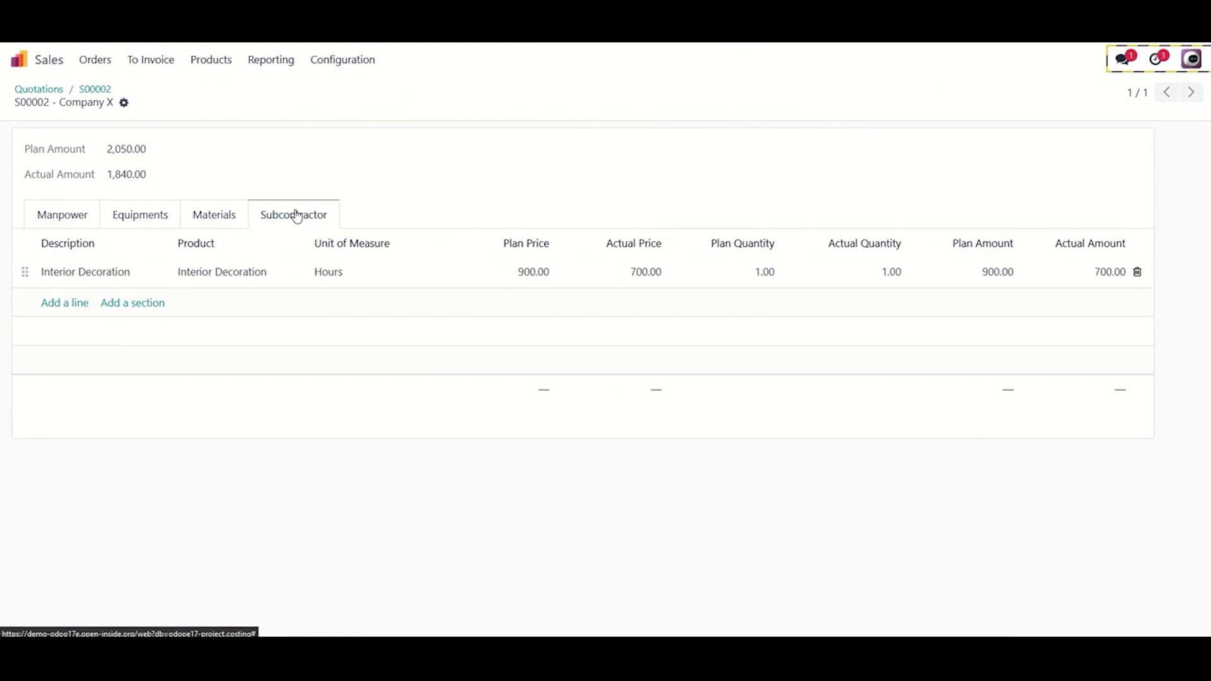
Return to the S00002 sales order form via its breadcrumb.
click(96, 98)
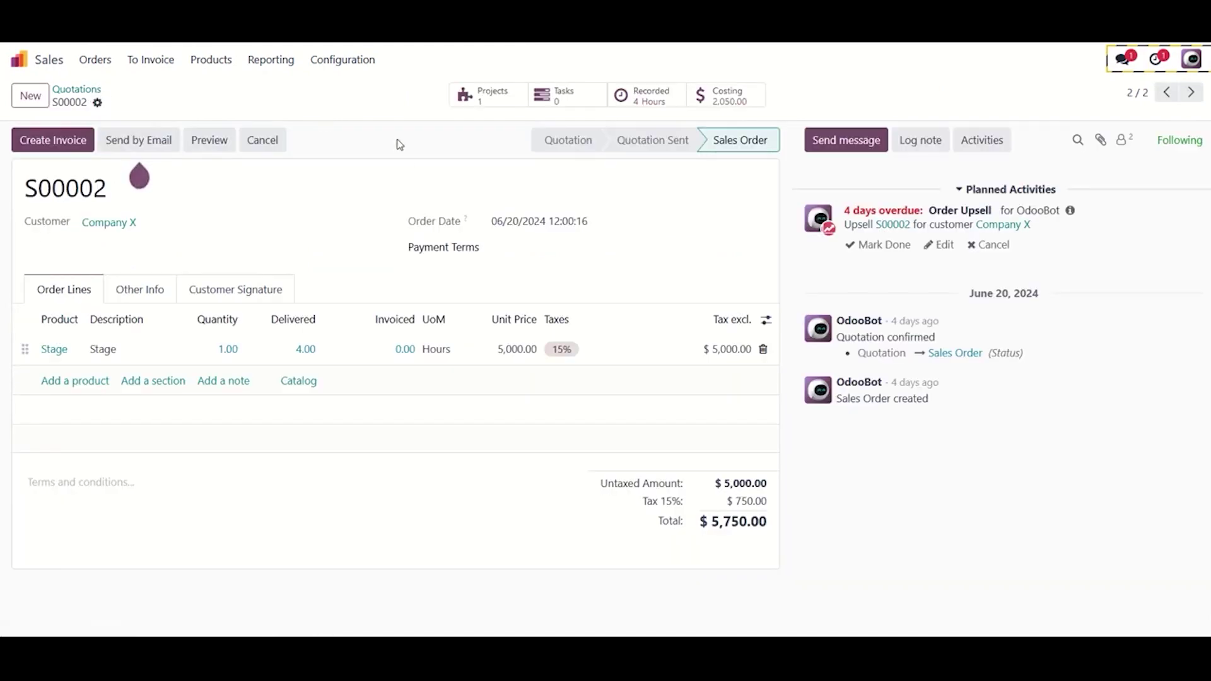